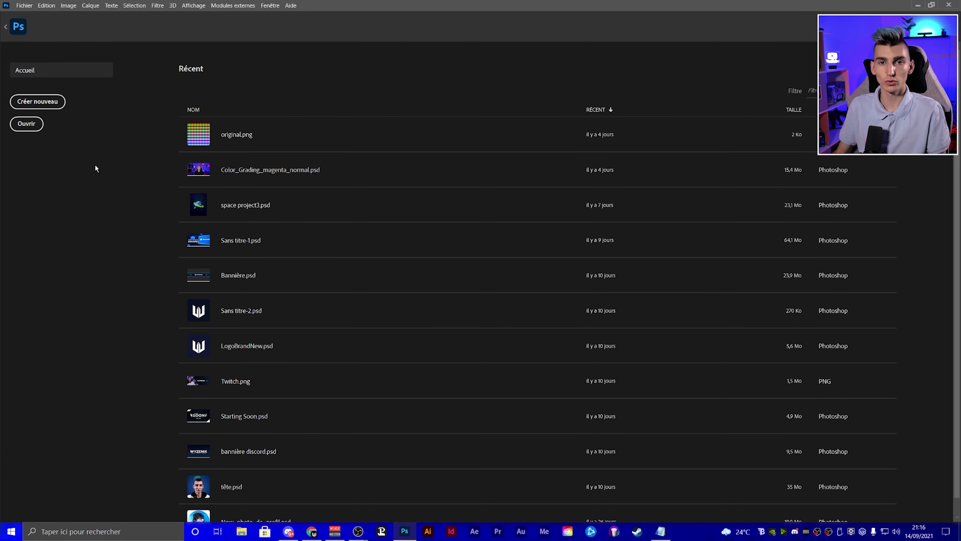
- Create a new blank 1000 × 1000 px white document and fit it to the window
click(42, 103)
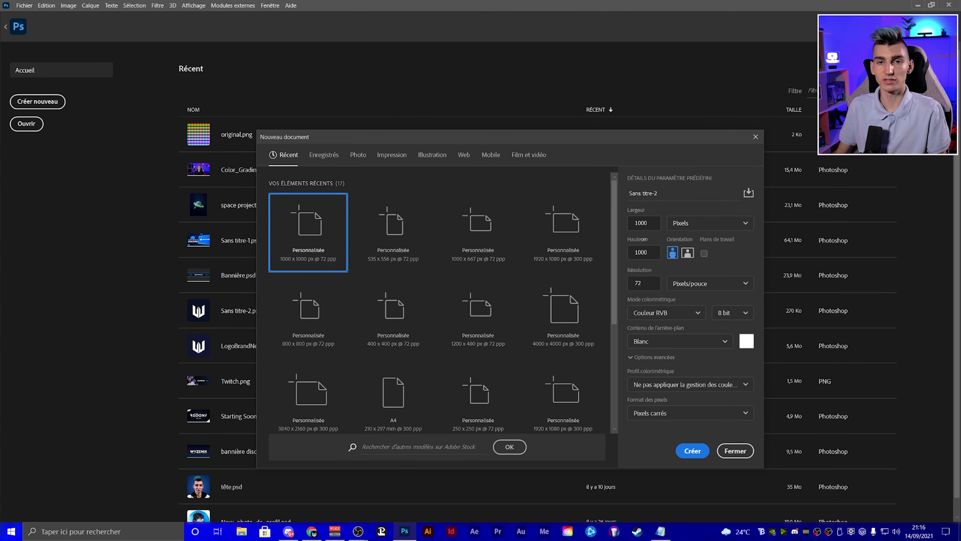
click(692, 451)
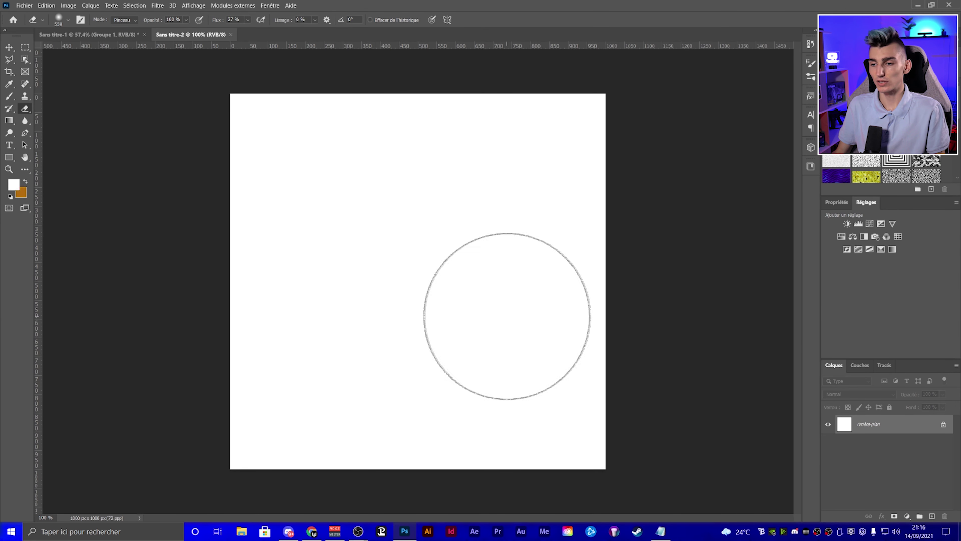
key(ctrl+0)
key(v)
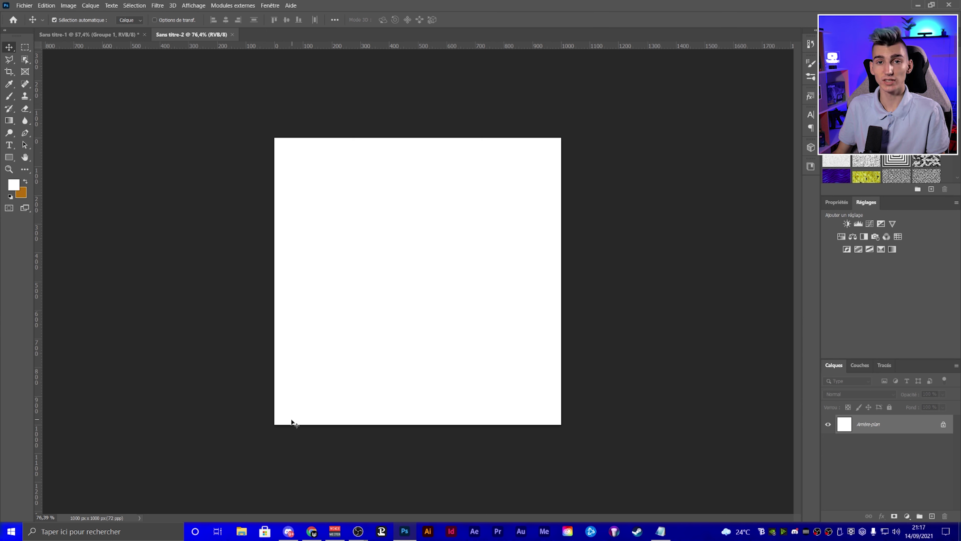
- Open the channel's most recent Twitch broadcast replay and scrub to a good frame
click(311, 530)
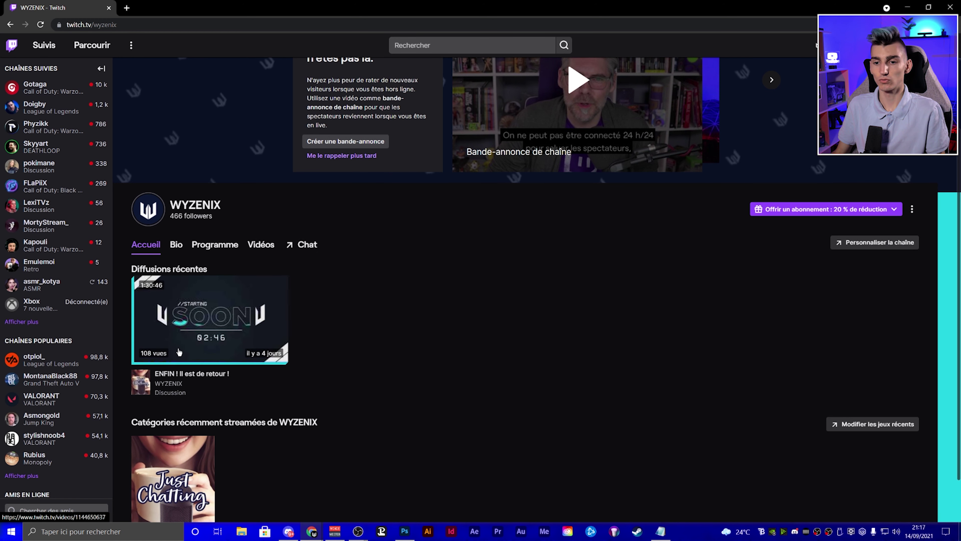
click(197, 339)
click(193, 380)
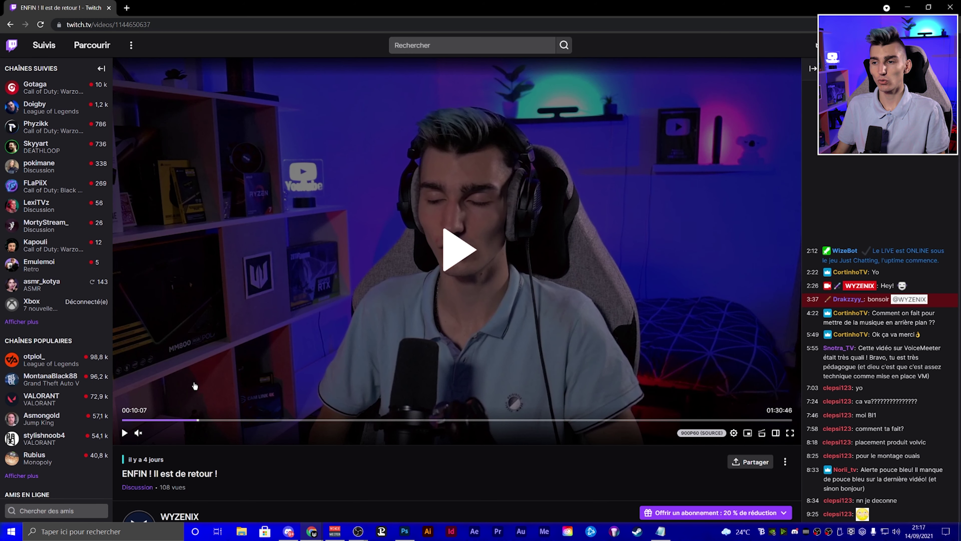
click(171, 421)
click(309, 419)
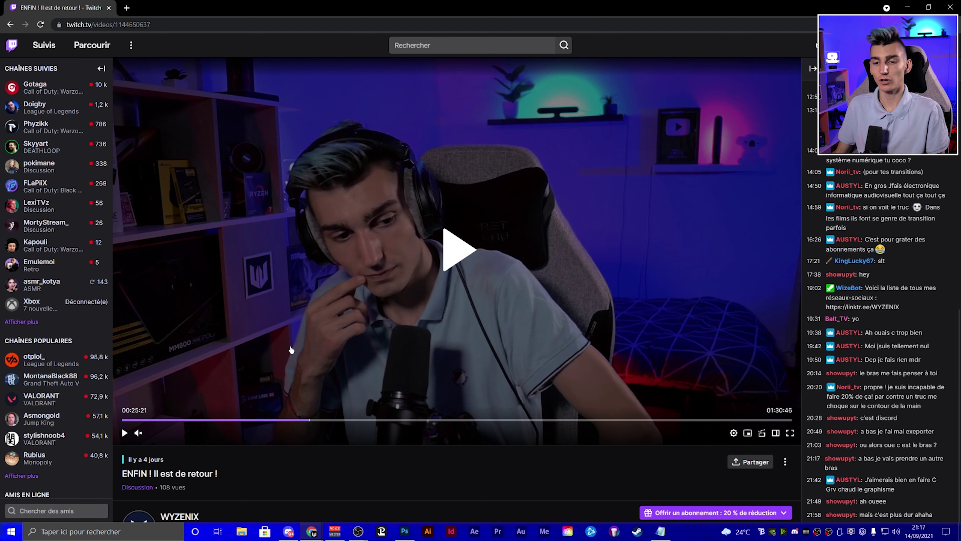
click(145, 420)
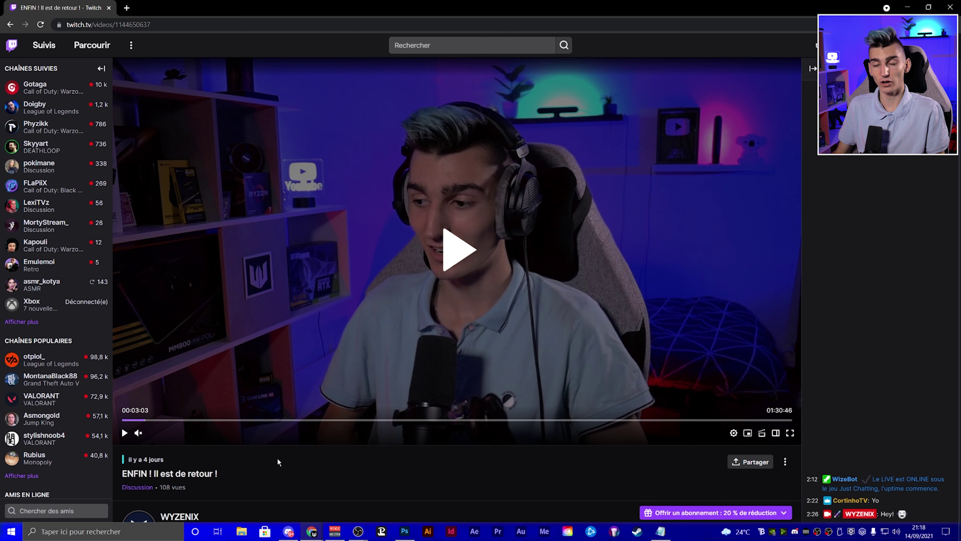
- Snip a screen capture of the streamer's face from the replay
click(308, 316)
key(super+shift+s)
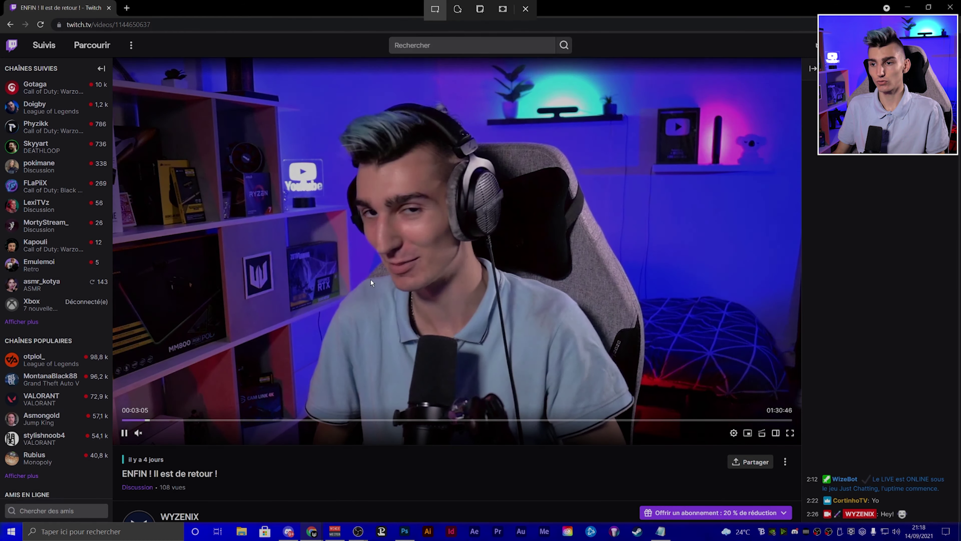
drag(312, 103, 514, 299)
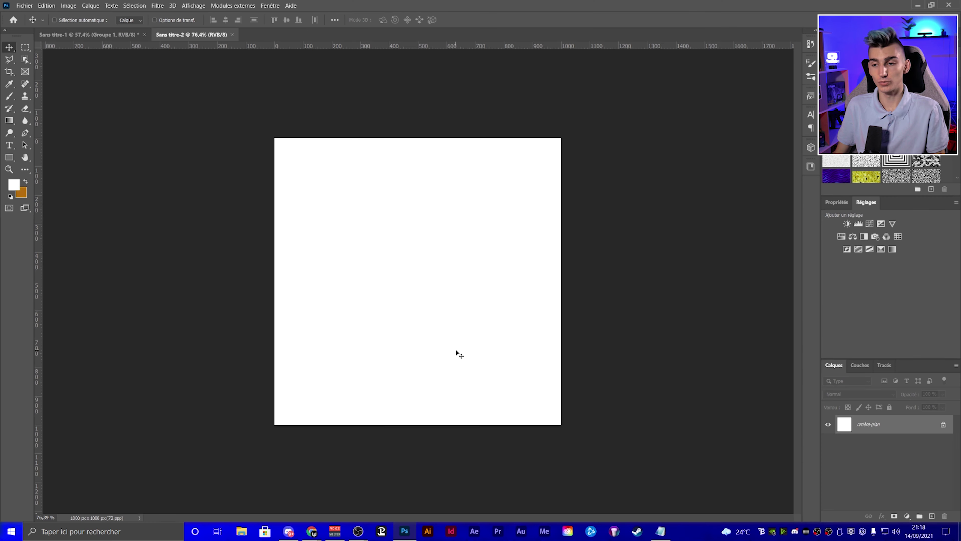
- Paste the face snapshot into the Photoshop document as a new layer, Calque 2
key(ctrl+v)
key(ctrl+0)
scroll(413, 338, up, 3)
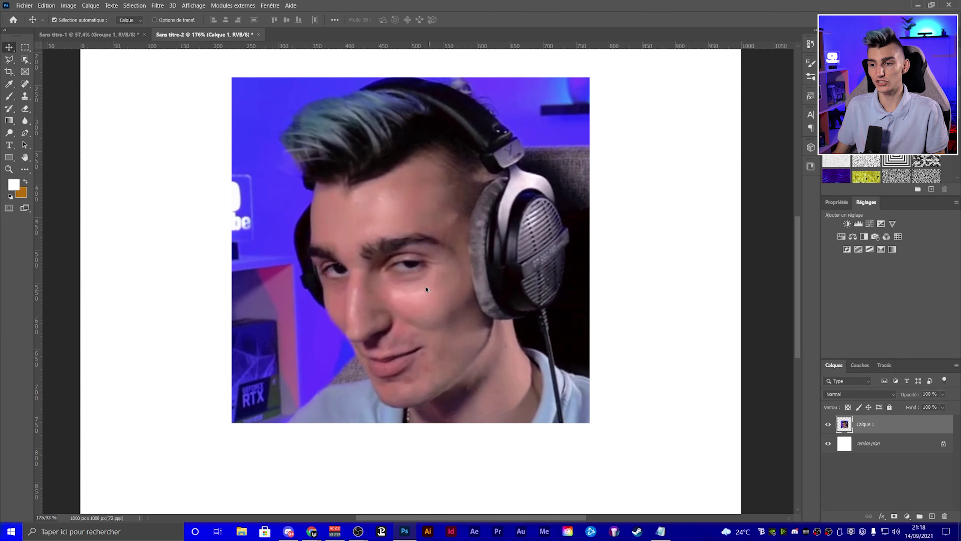
scroll(470, 343, down, 3)
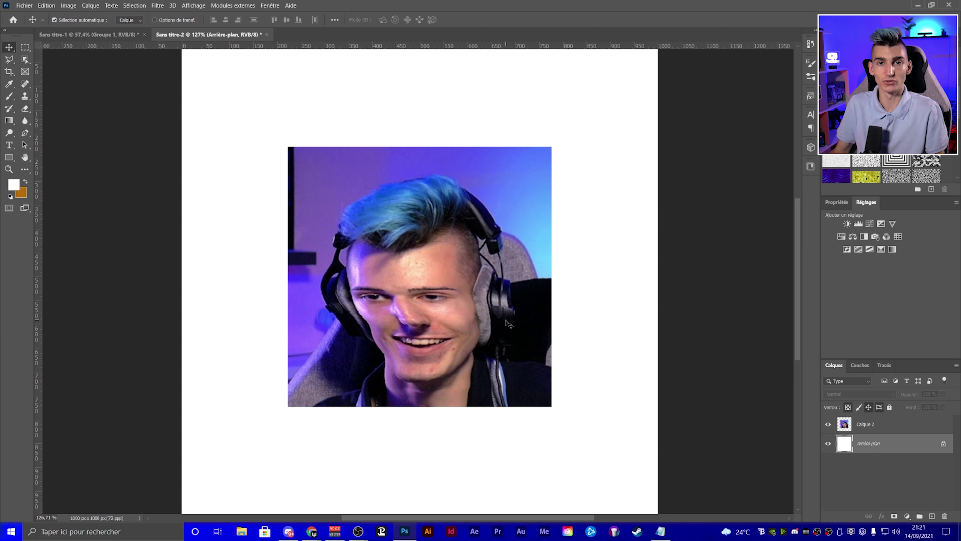
scroll(342, 364, down, 2)
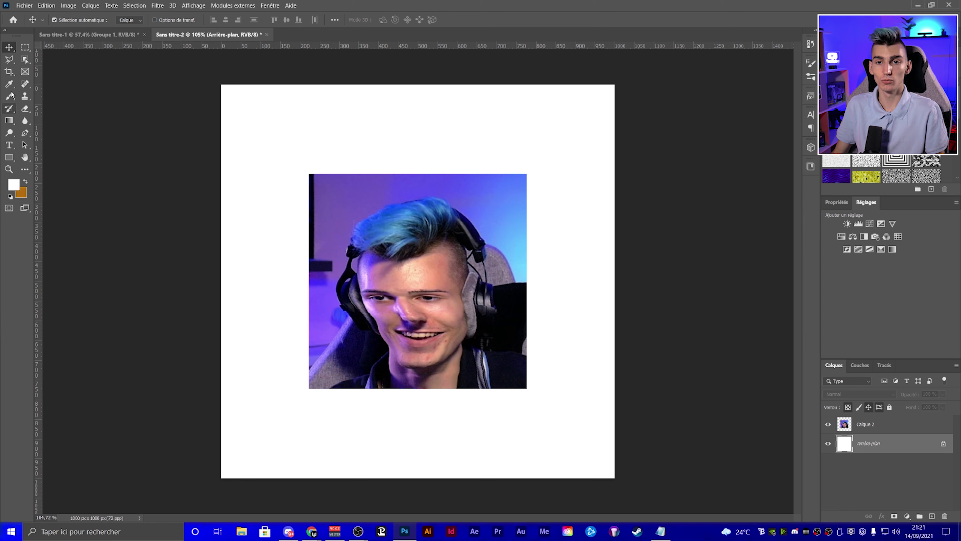
- Crop the canvas to a 1:1 square, 510 × 510 px, around the face photo
click(9, 71)
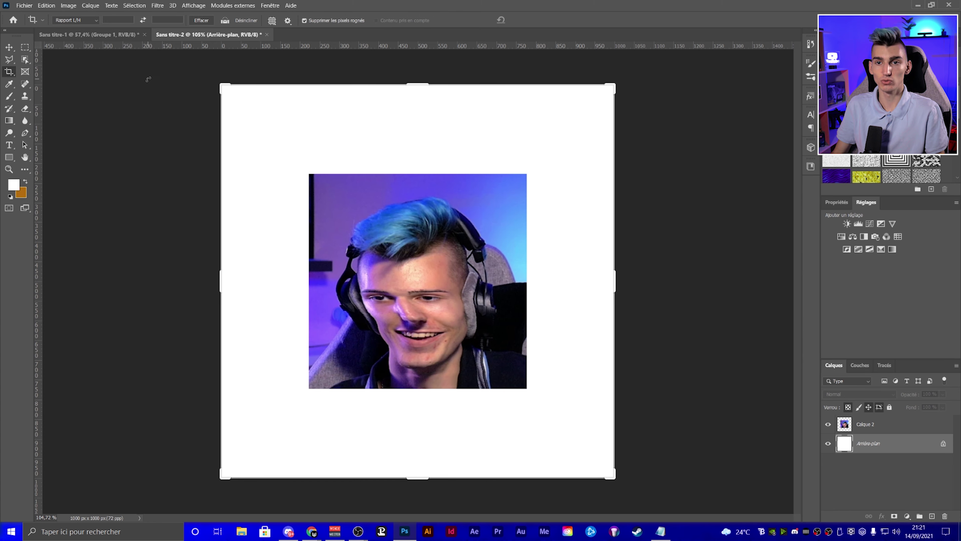
click(234, 275)
text(1)
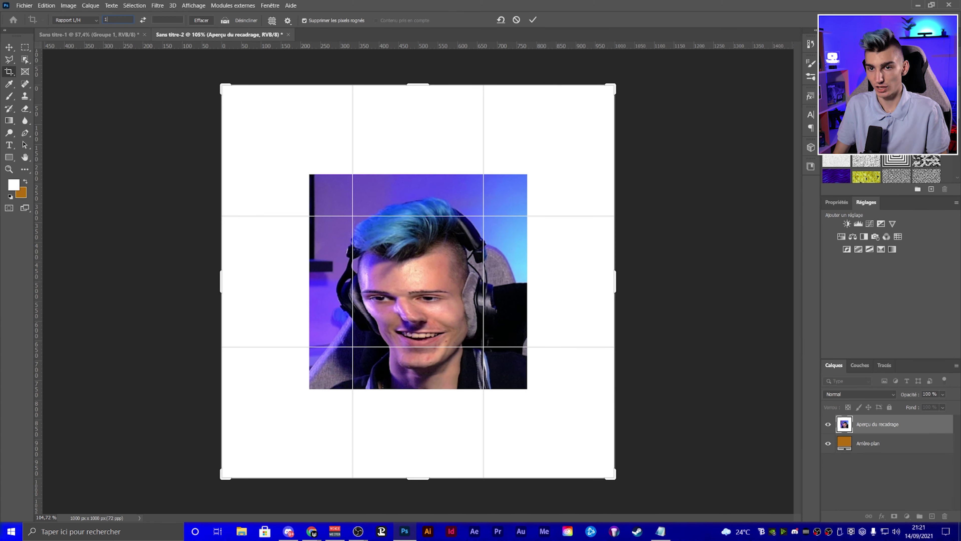
key(Tab)
text(1)
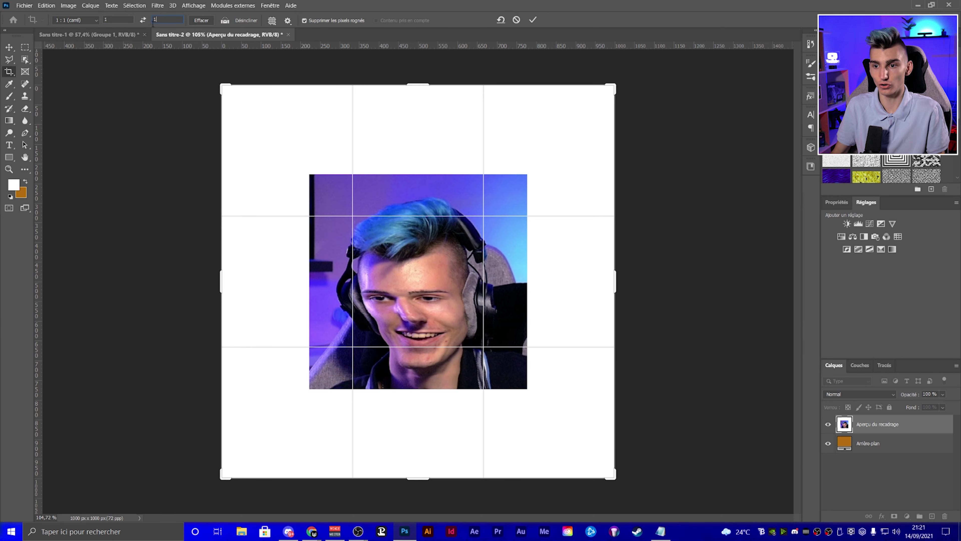
key(Return)
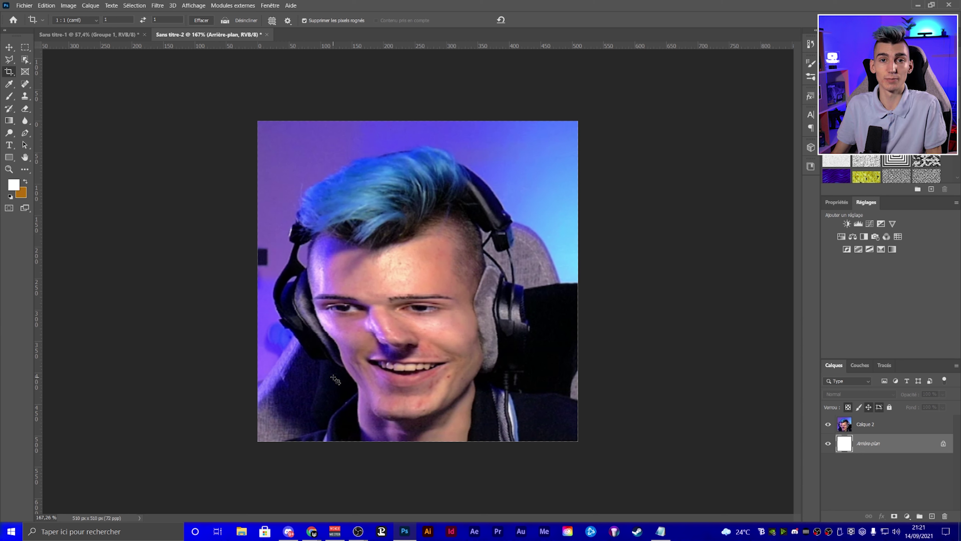
- Mask the head and headphones out of the room background, then enlarge the cutout to 113%
scroll(278, 185, down, 2)
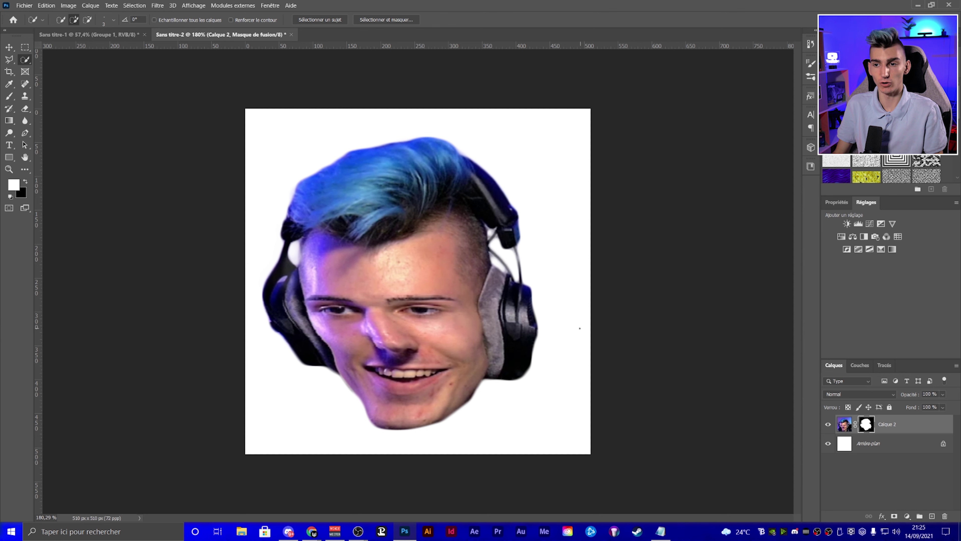
scroll(514, 318, down, 1)
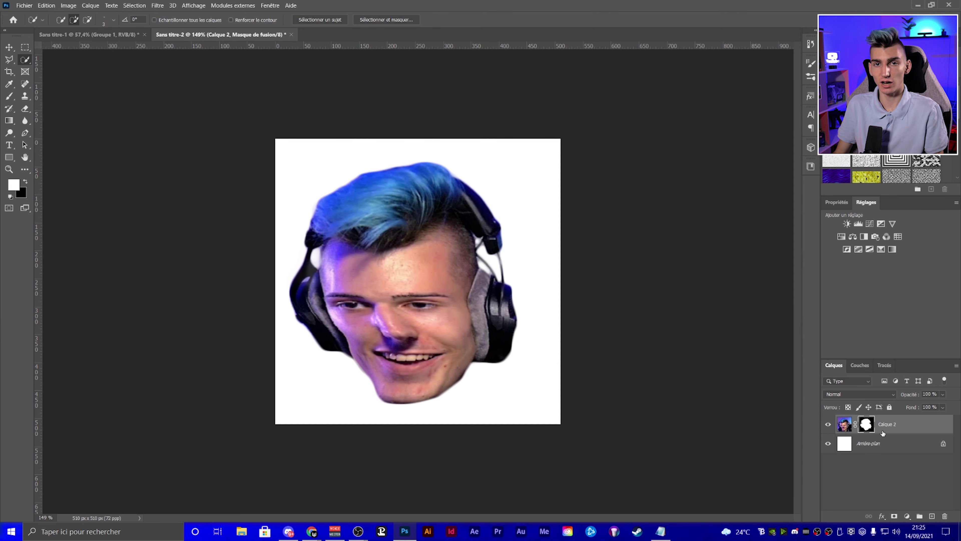
click(828, 443)
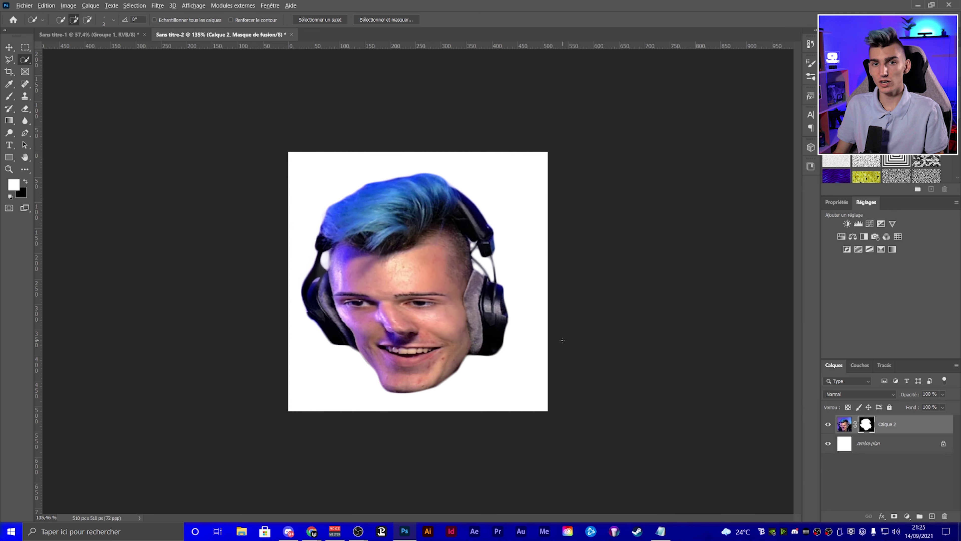
key(ctrl+t)
drag(548, 282, 584, 287)
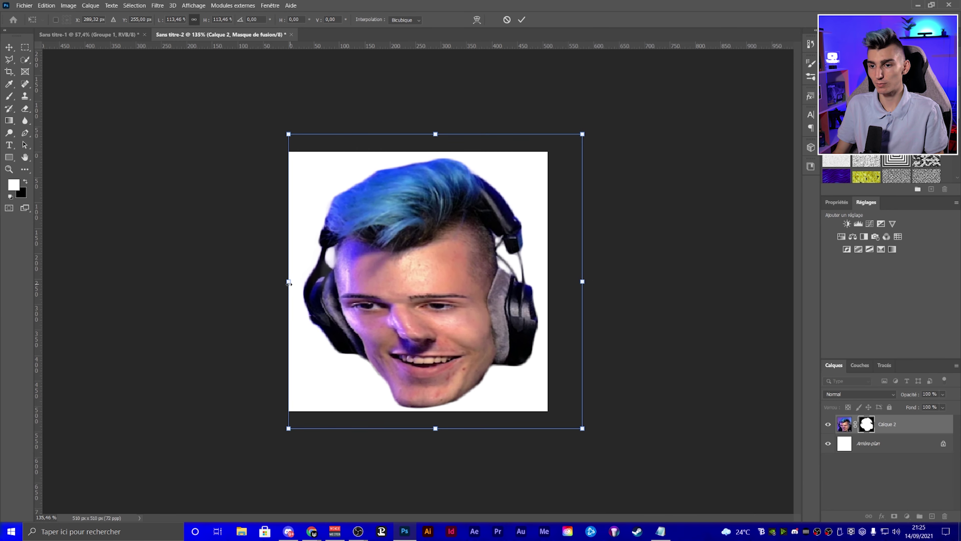
key(Return)
key(w)
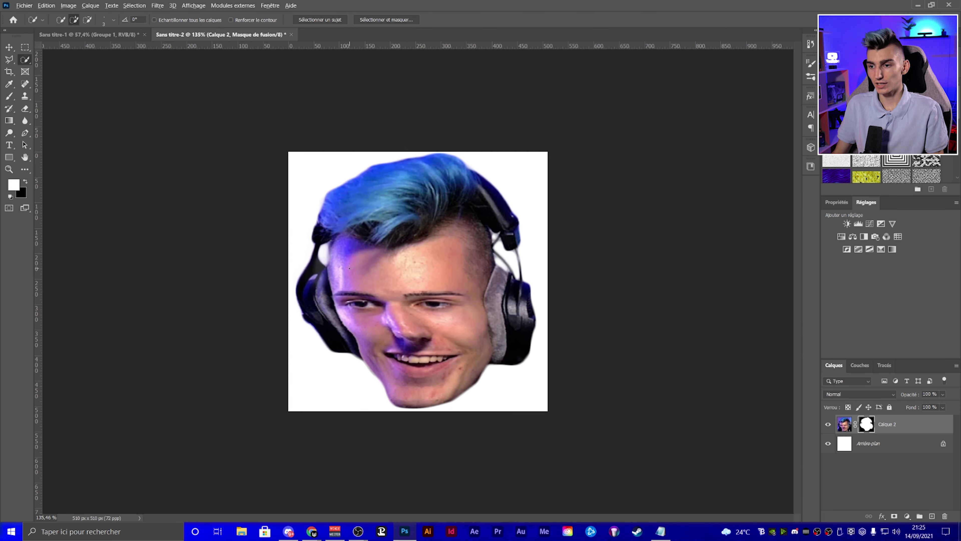
scroll(348, 272, down, 3)
scroll(349, 272, down, 2)
scroll(349, 271, down, 1)
scroll(348, 271, down, 1)
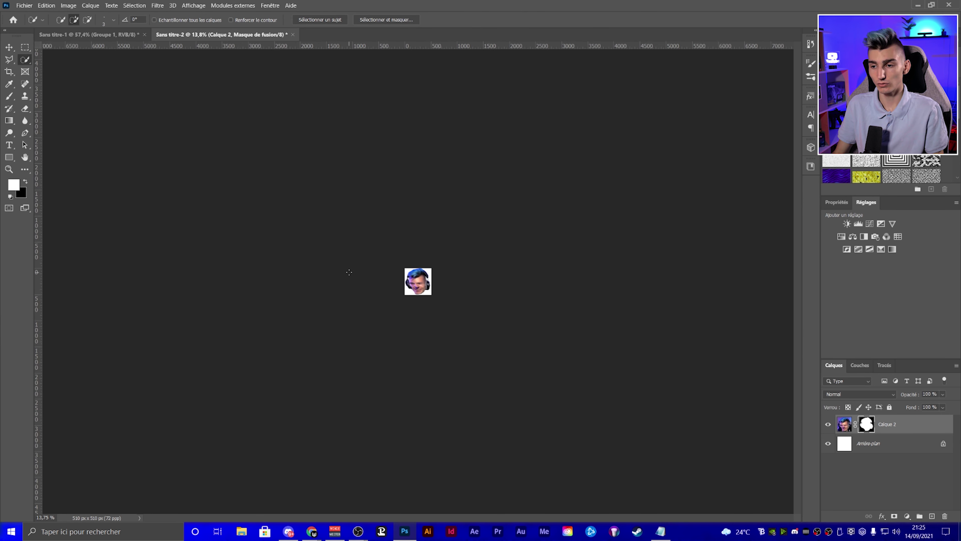
scroll(349, 271, down, 2)
scroll(348, 272, down, 1)
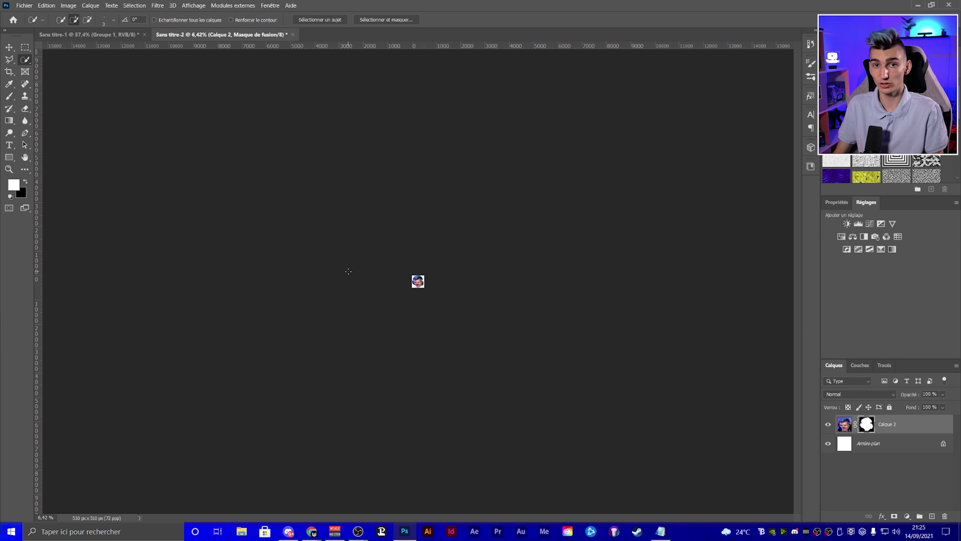
scroll(349, 272, down, 1)
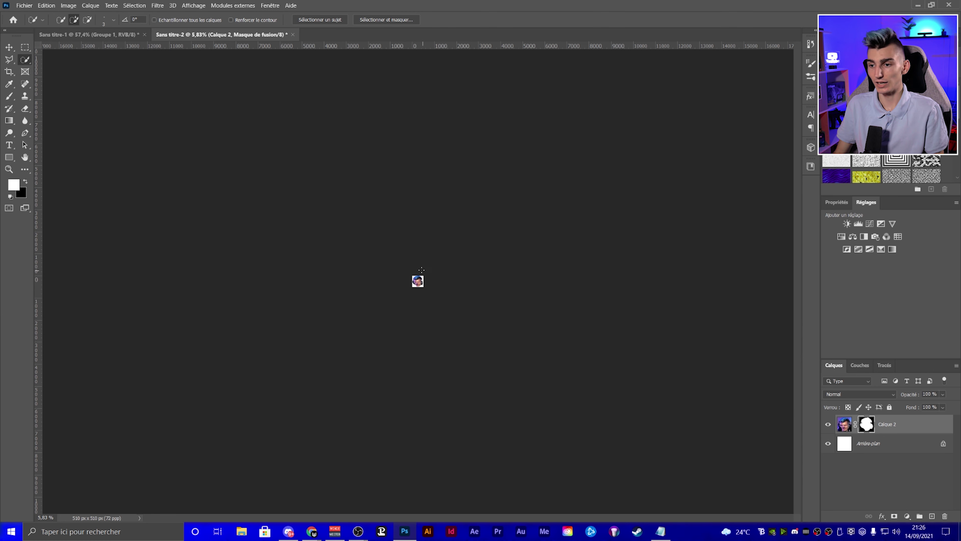
scroll(403, 275, up, 2)
scroll(403, 275, up, 6)
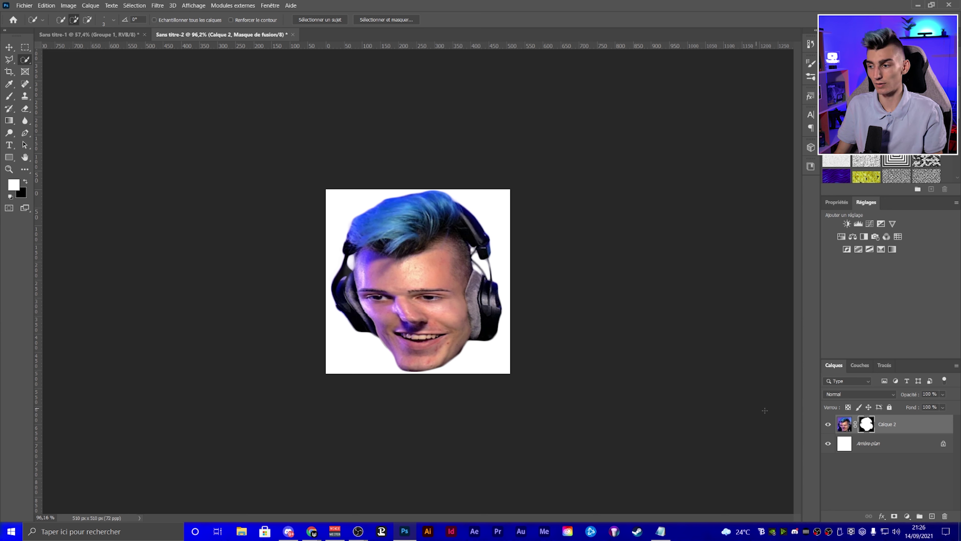
key(ctrl+2)
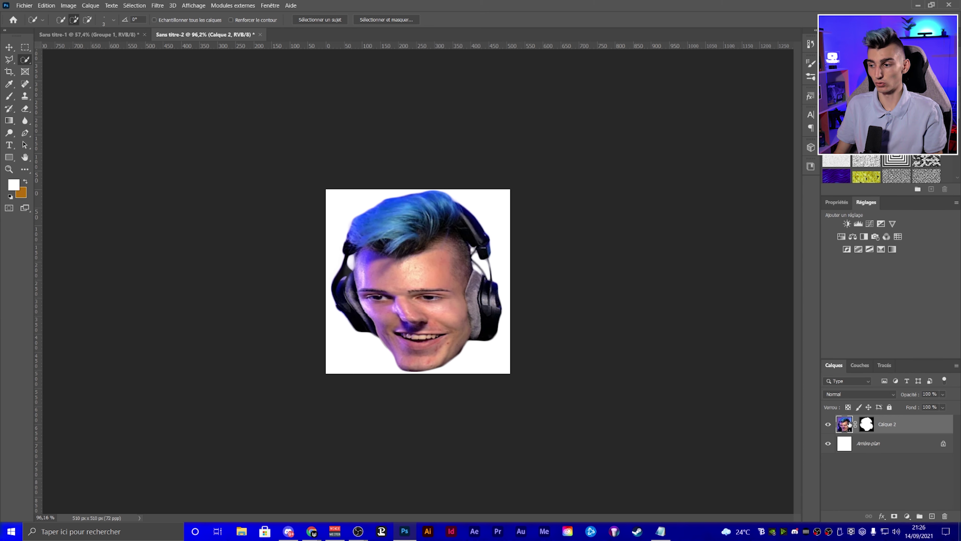
- Apply a Camera Raw filter with Clarté at +100 to the face cutout
click(158, 5)
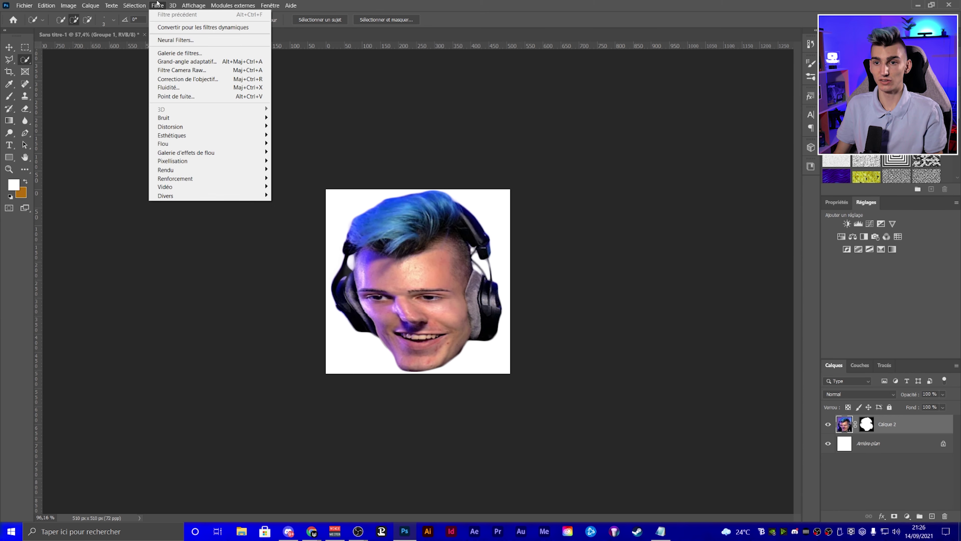
click(182, 70)
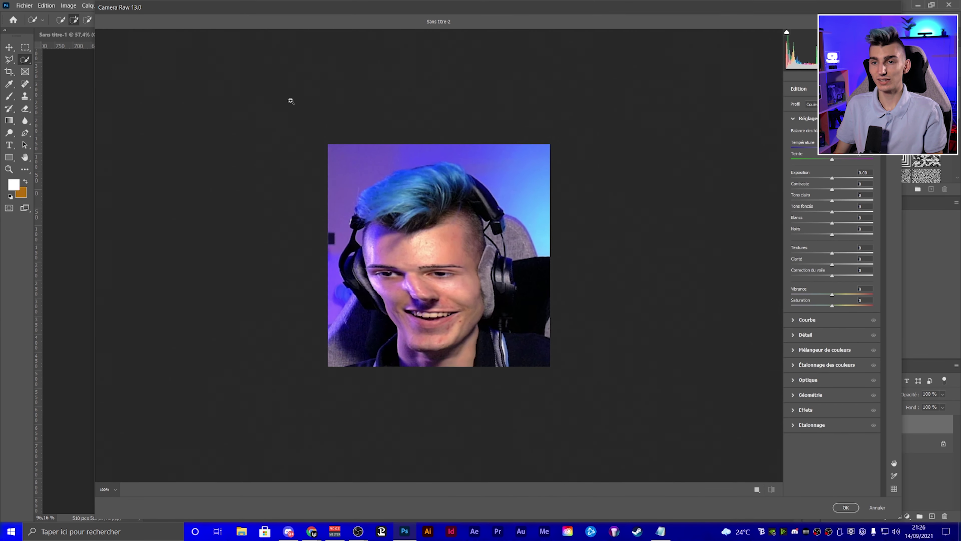
alt+click(394, 178)
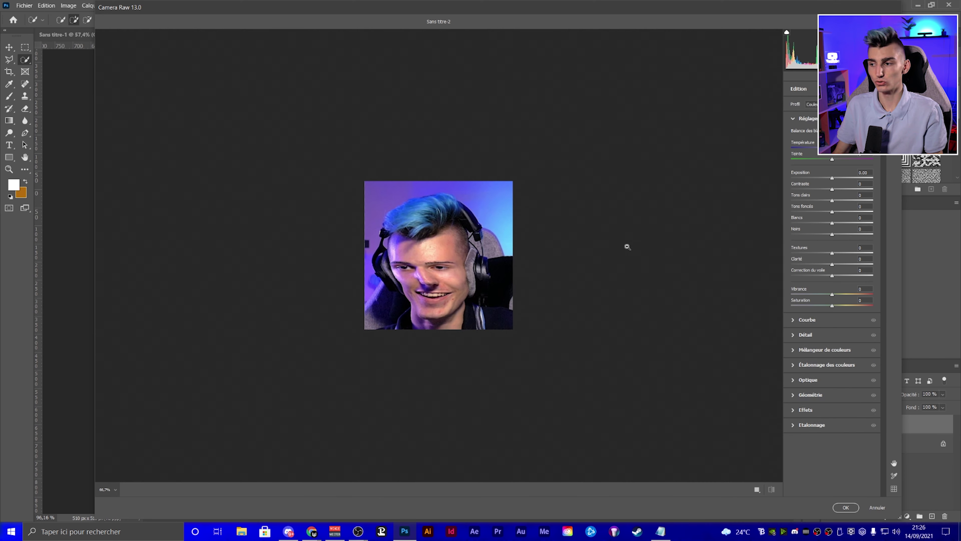
alt+click(516, 244)
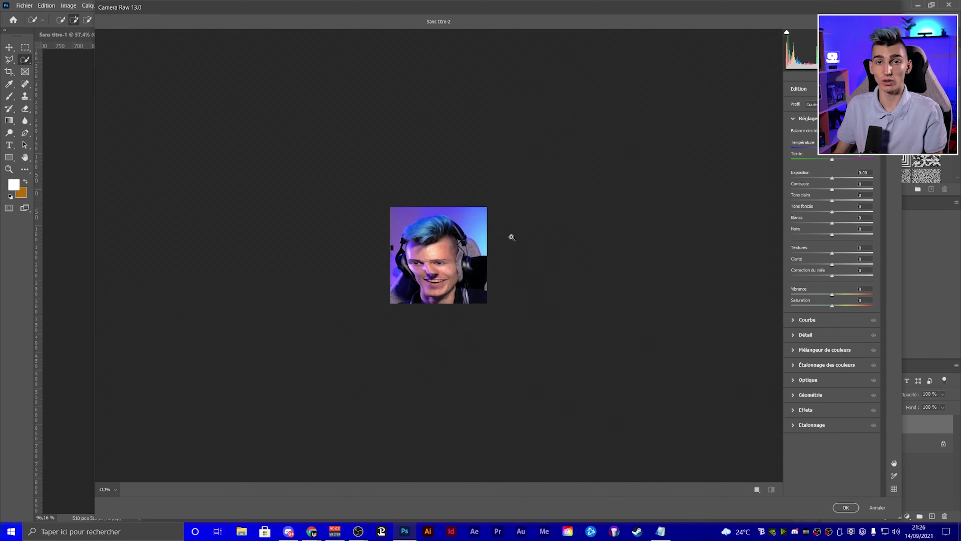
drag(832, 264, 875, 272)
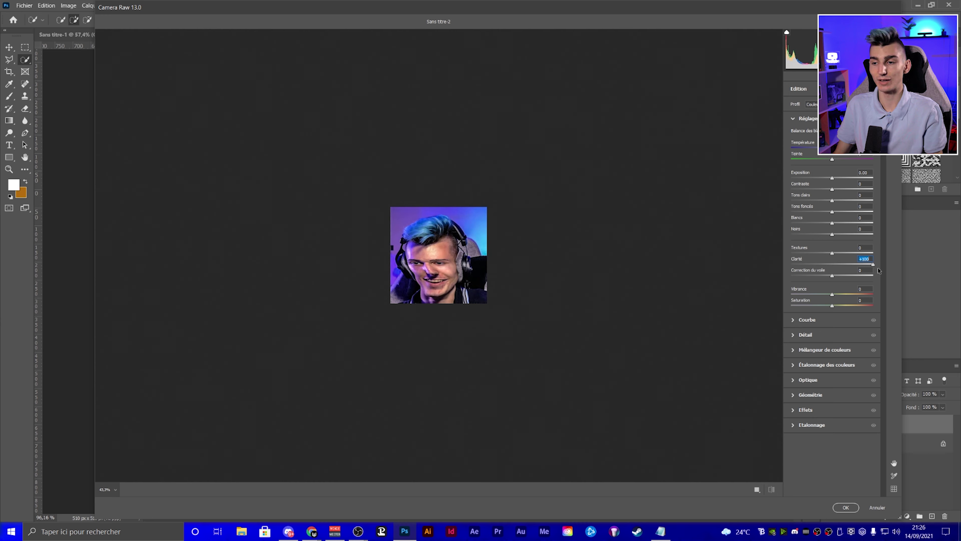
click(846, 508)
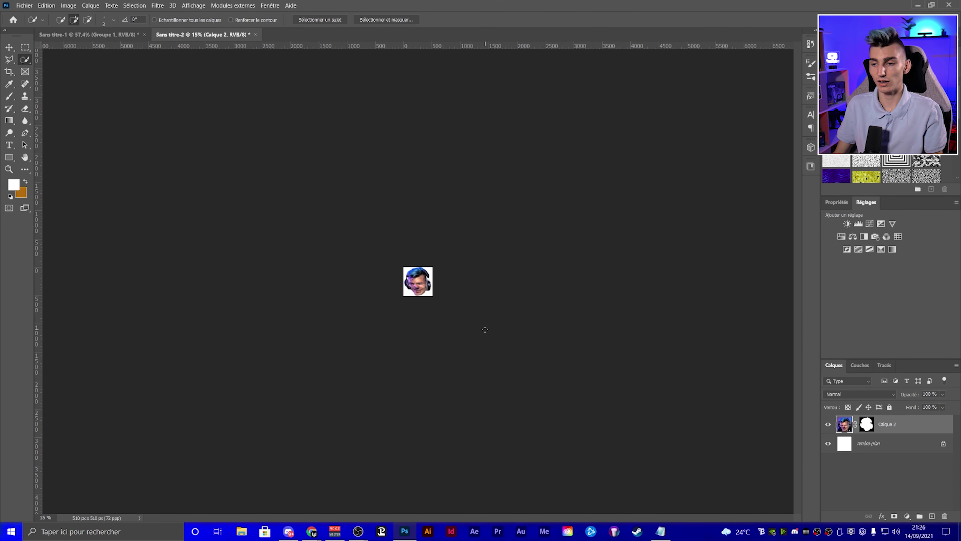
scroll(485, 329, up, 2)
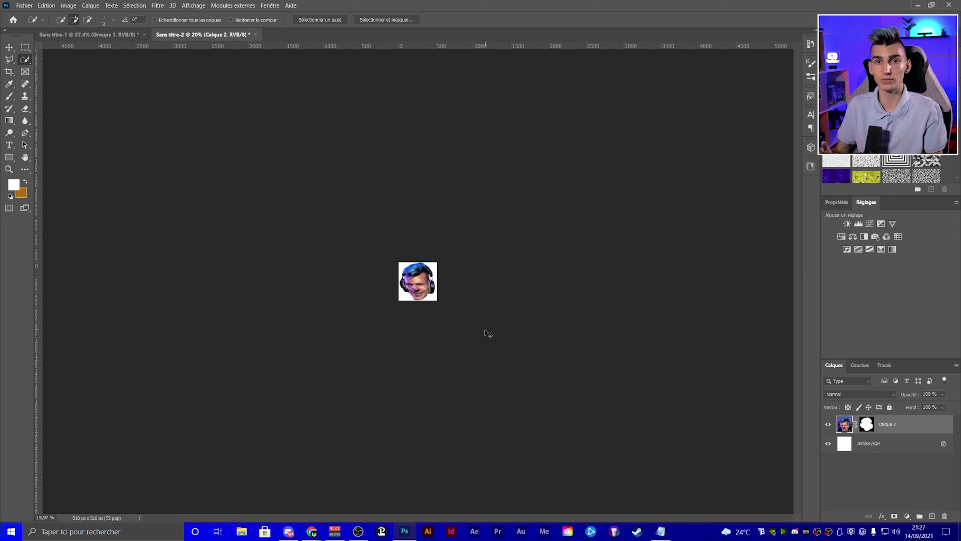
- Reopen Camera Raw and raise Clarté, with Textures set to about +28
key(ctrl+shift+a)
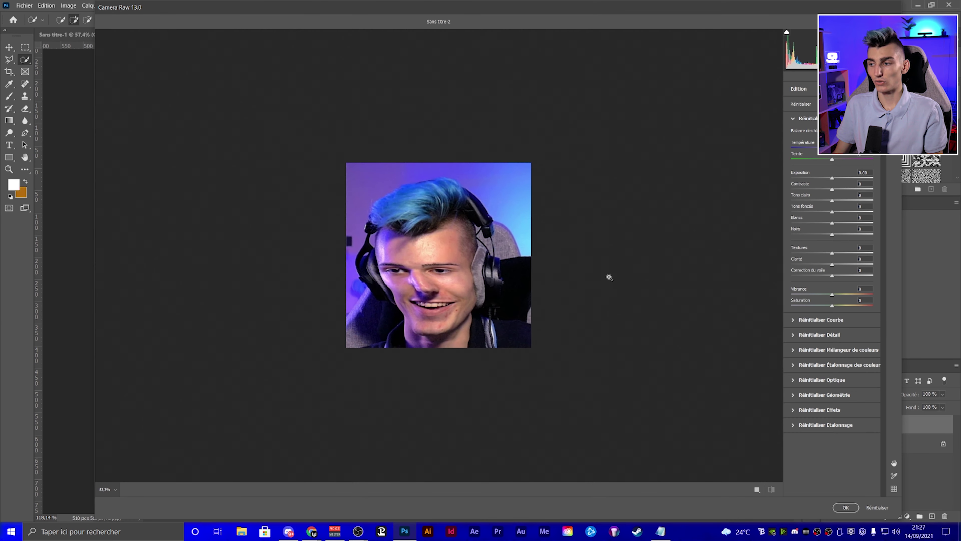
drag(832, 264, 866, 264)
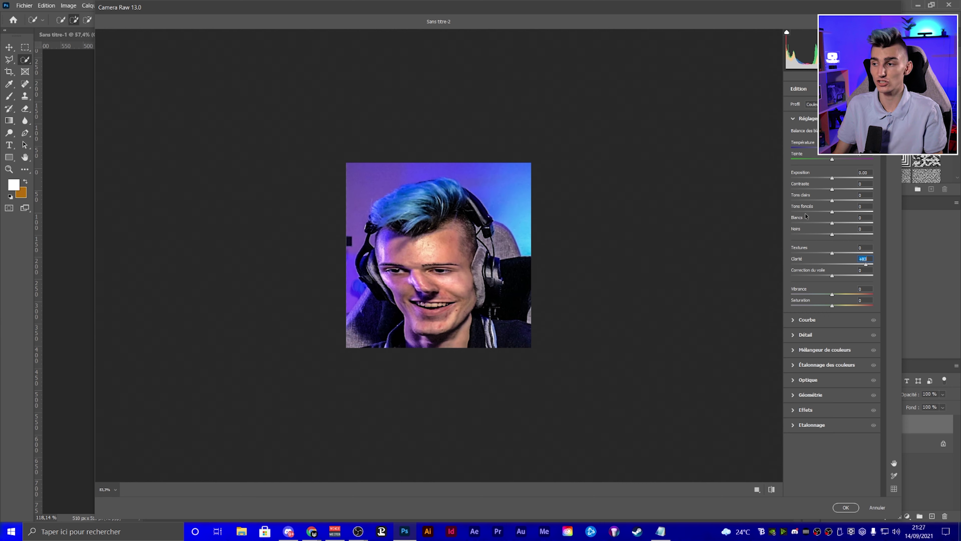
drag(832, 253, 888, 251)
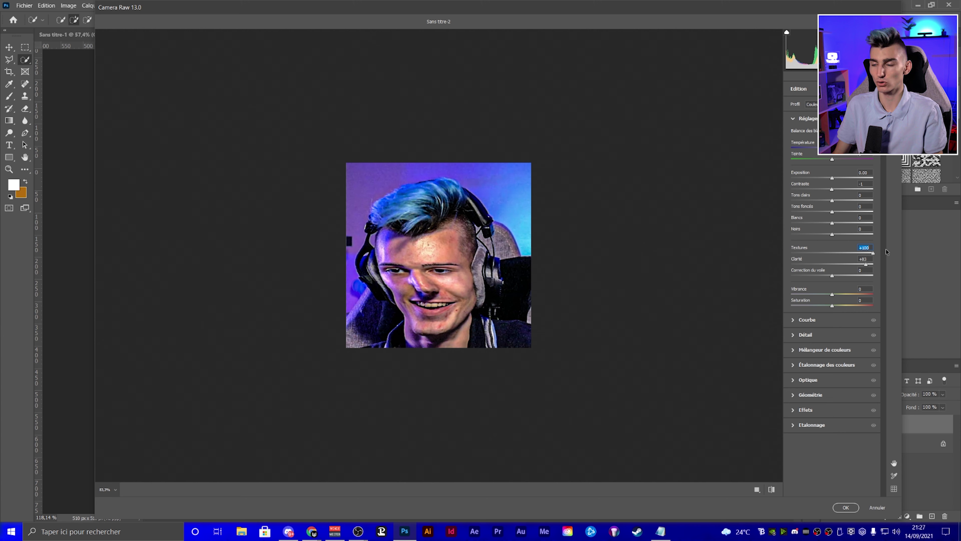
drag(875, 250, 871, 253)
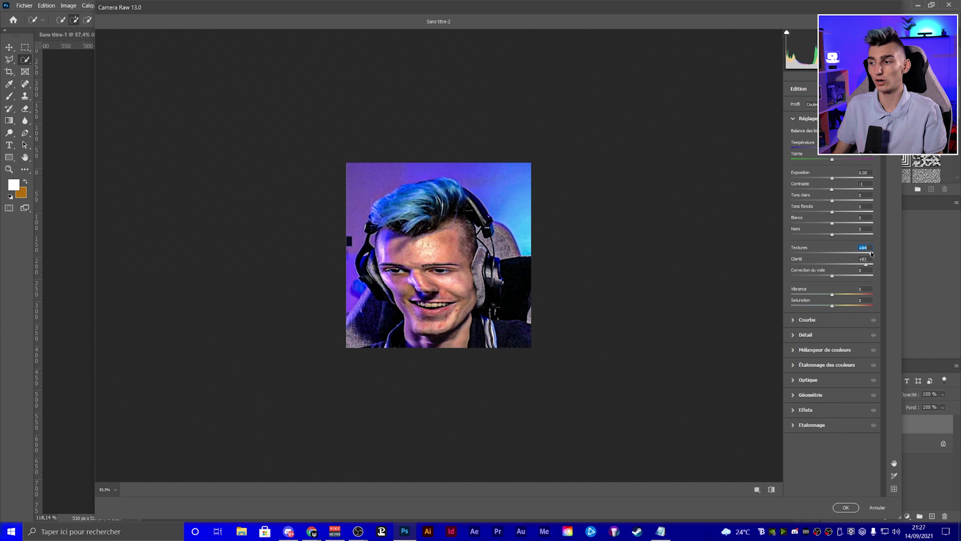
drag(872, 254, 839, 253)
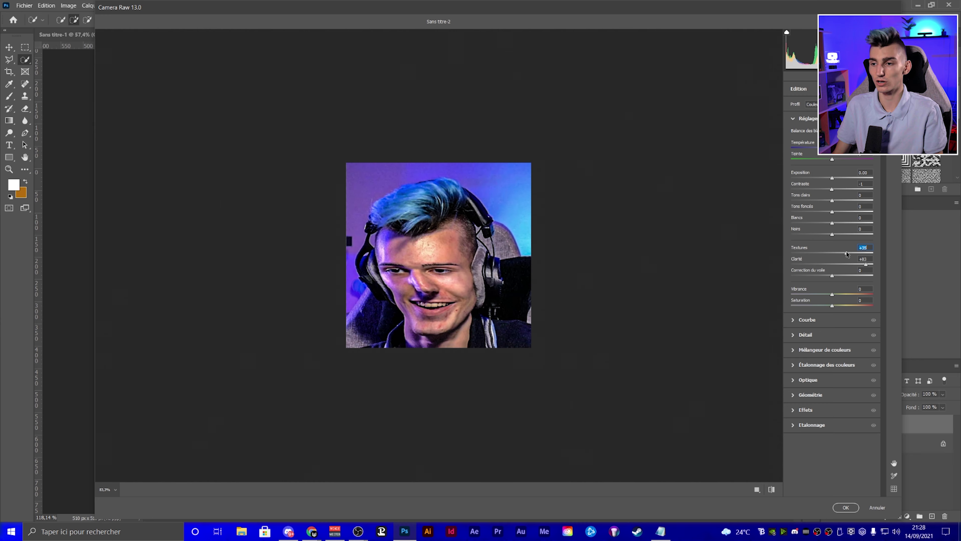
- Try Optique lens distortion, reset Déformation to 0, and commit the second Camera Raw pass
click(793, 118)
click(793, 194)
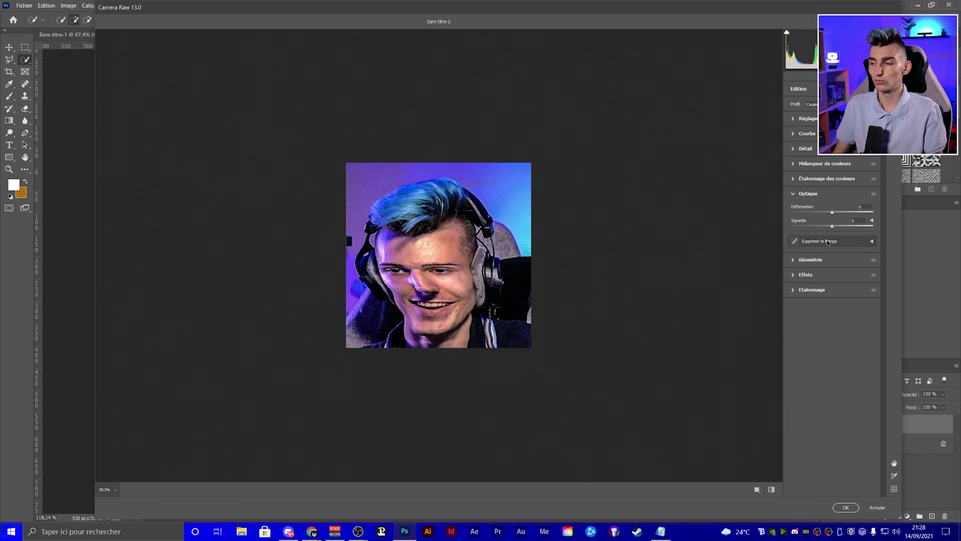
mouse_move(834, 214)
mouse_down()
mouse_move(817, 213)
mouse_move(849, 213)
mouse_move(815, 217)
mouse_up()
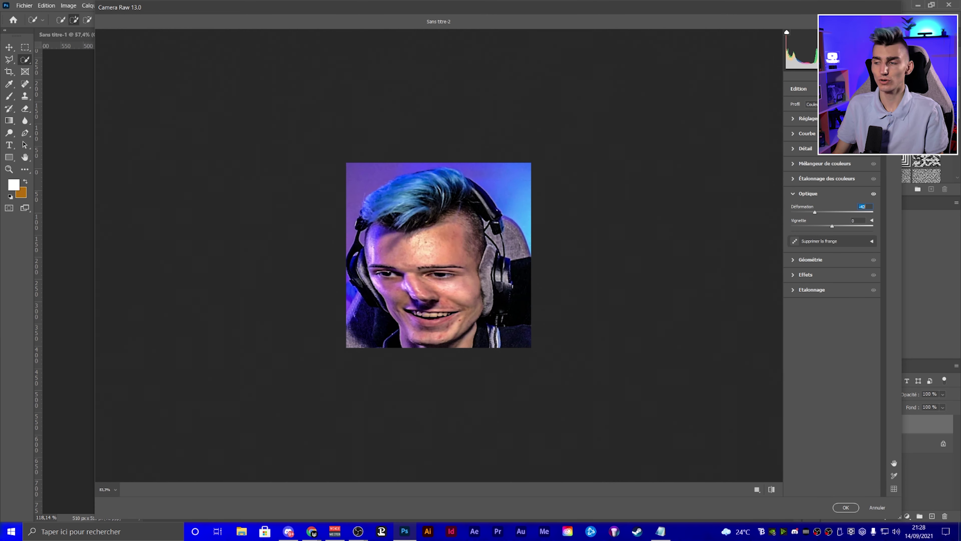
text(0)
key(Return)
key(ctrl+0)
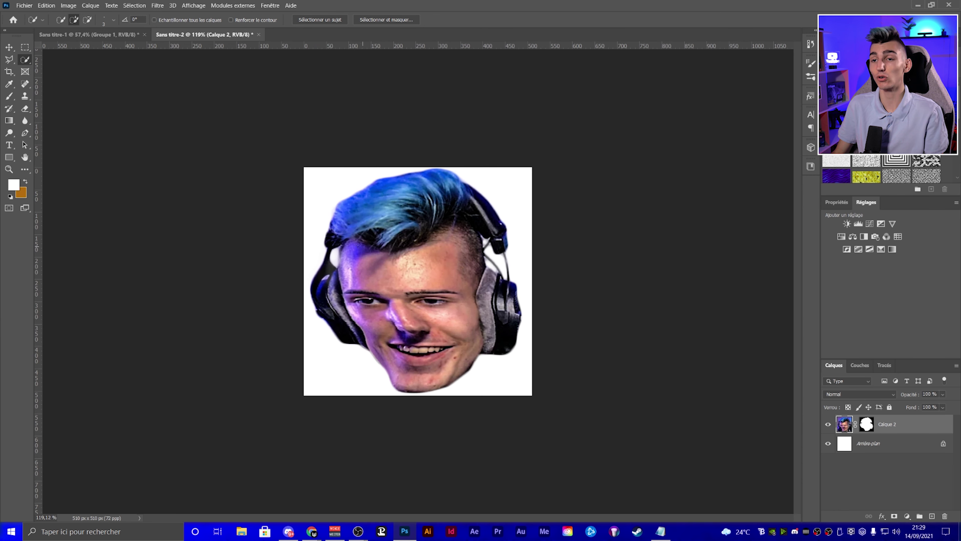
- Reapply the last Camera Raw filter to the head photo for a harsher, more contrasted look
click(157, 6)
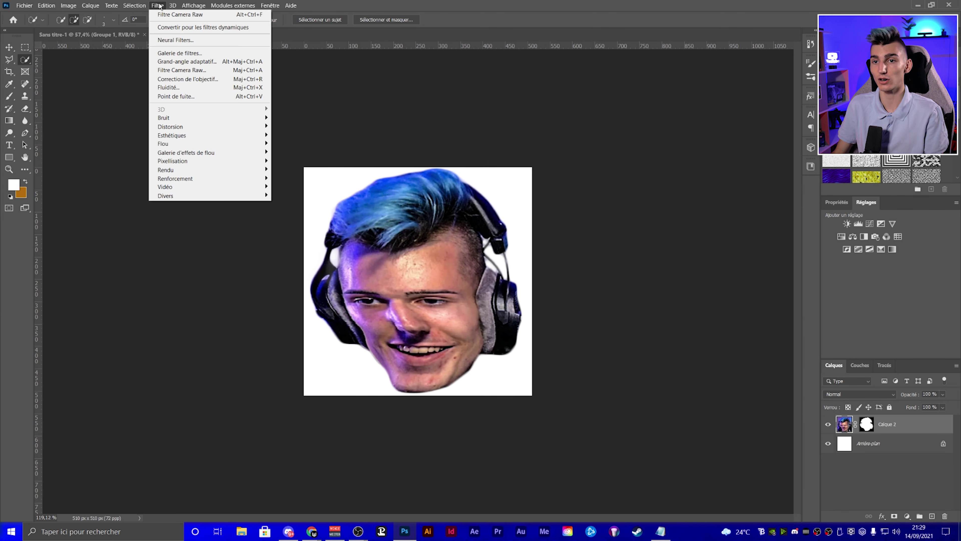
click(182, 68)
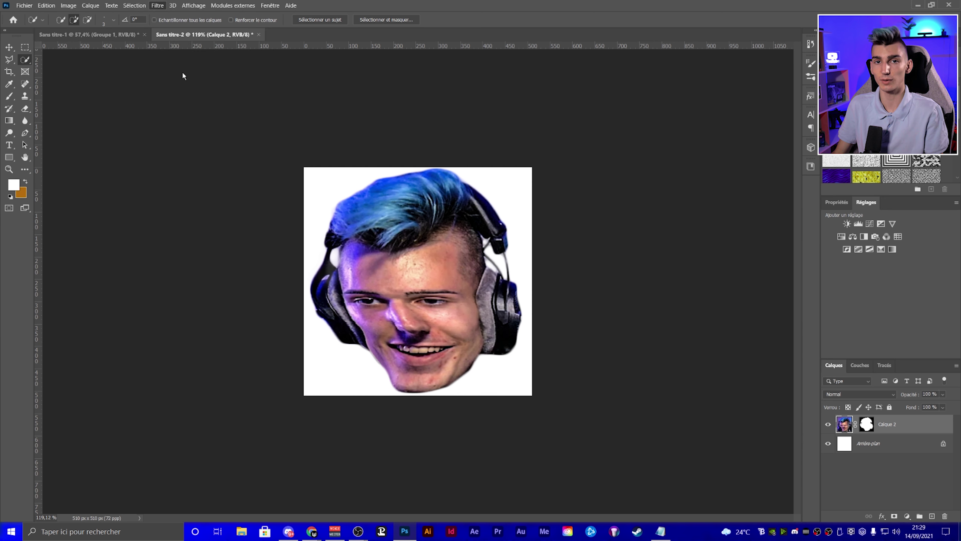
click(157, 5)
click(180, 15)
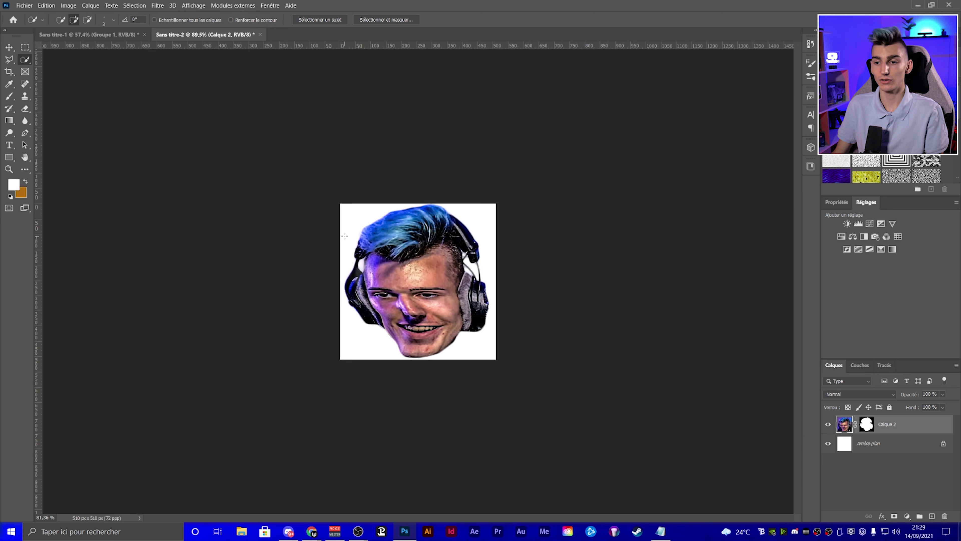
- Zoom in and out to inspect the high-contrast face cutout
scroll(343, 236, up, 2)
scroll(343, 236, up, 1)
scroll(344, 236, down, 2)
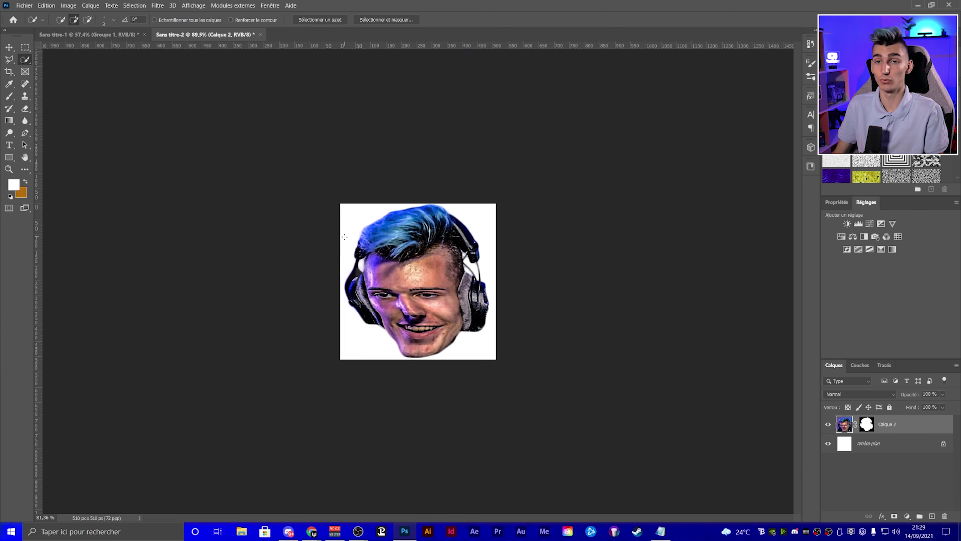
scroll(345, 238, down, 2)
scroll(344, 238, up, 3)
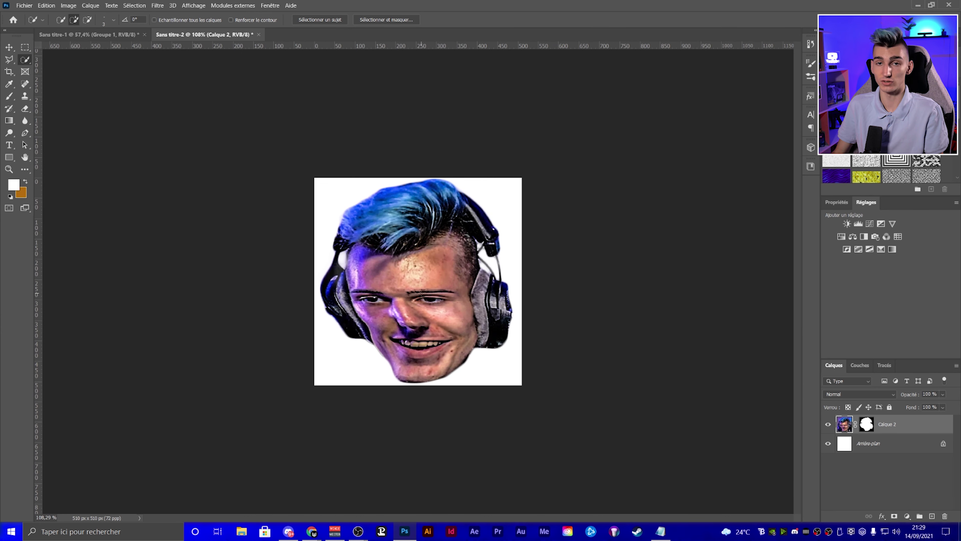
scroll(431, 303, down, 3)
scroll(431, 302, down, 5)
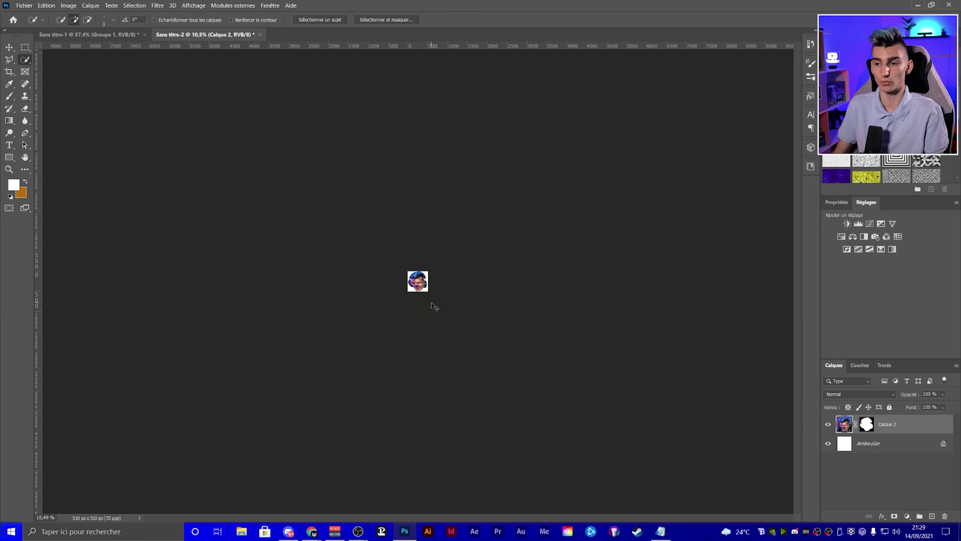
scroll(432, 305, up, 10)
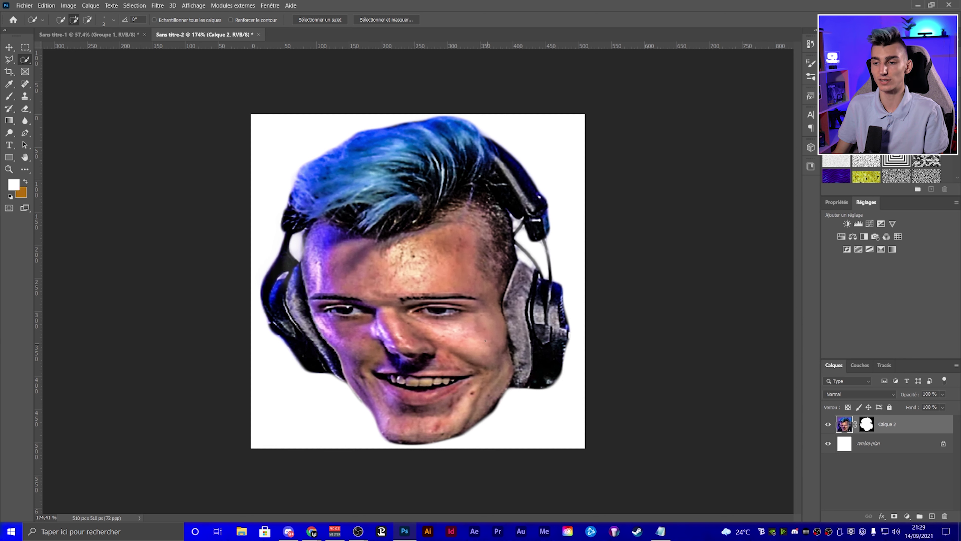
scroll(468, 329, down, 3)
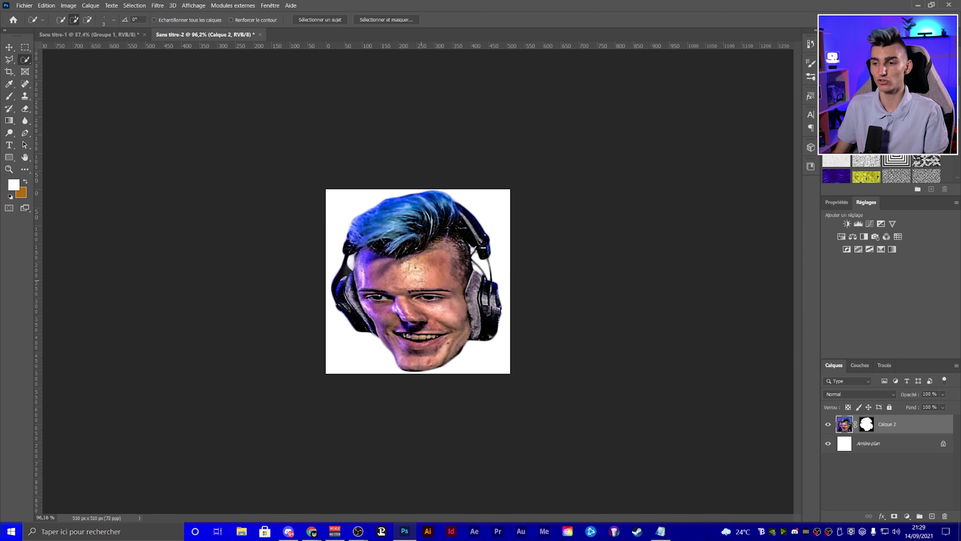
scroll(434, 280, up, 1)
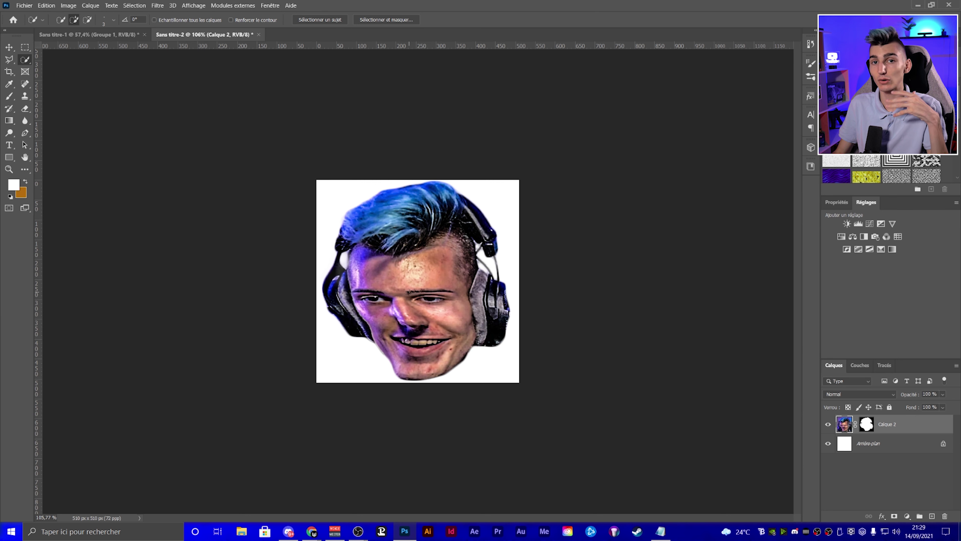
scroll(444, 301, down, 2)
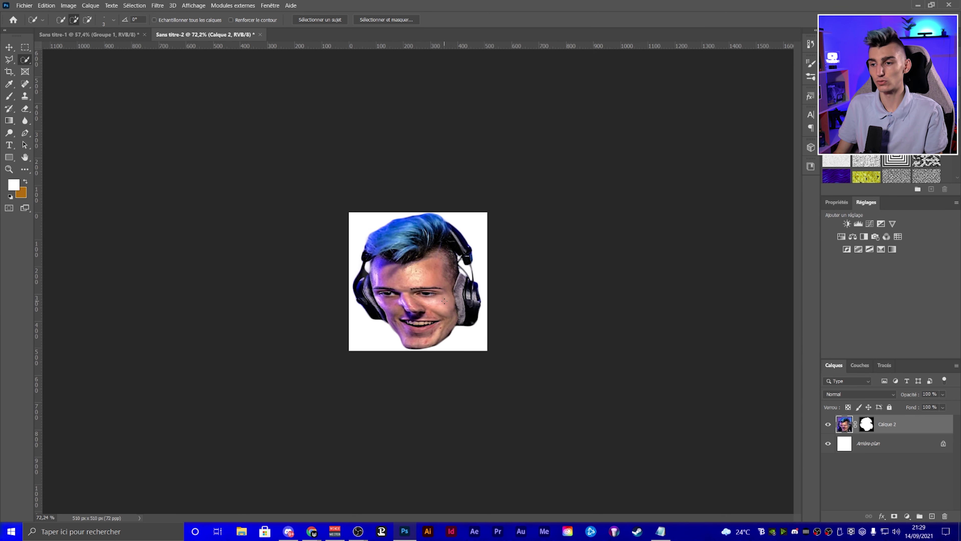
scroll(445, 300, up, 2)
scroll(444, 300, up, 2)
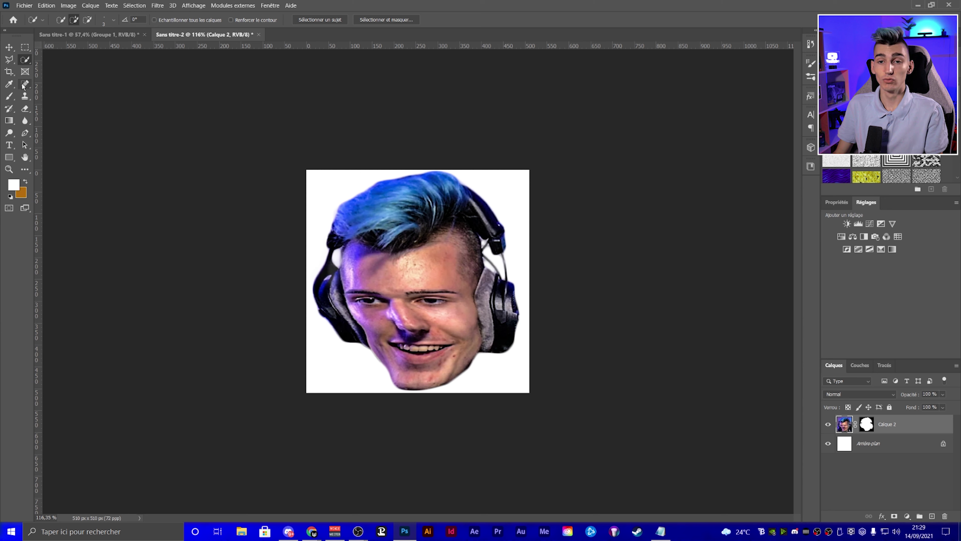
- Use the Smudge tool at brush size 60 to warp the nose into a stretched shape
click(24, 84)
click(25, 120)
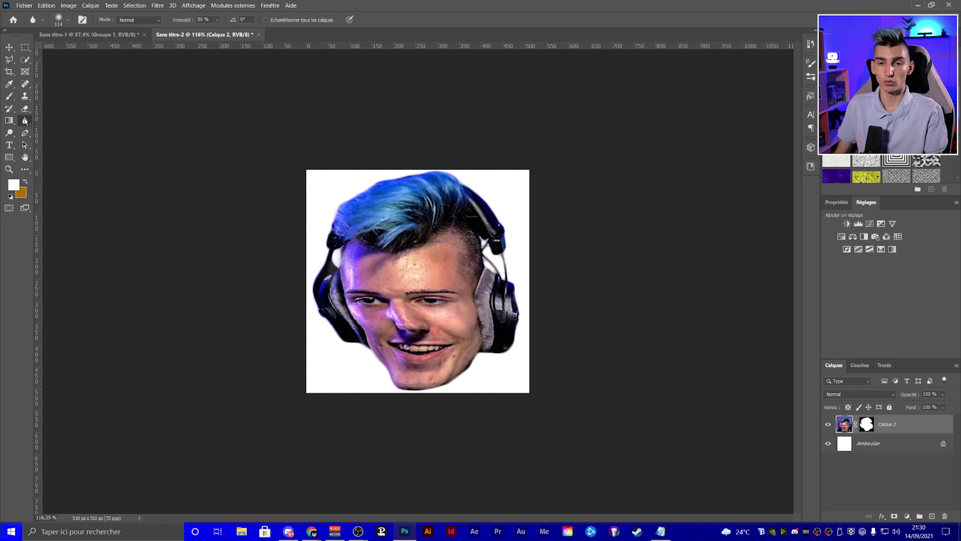
click(24, 123)
click(63, 138)
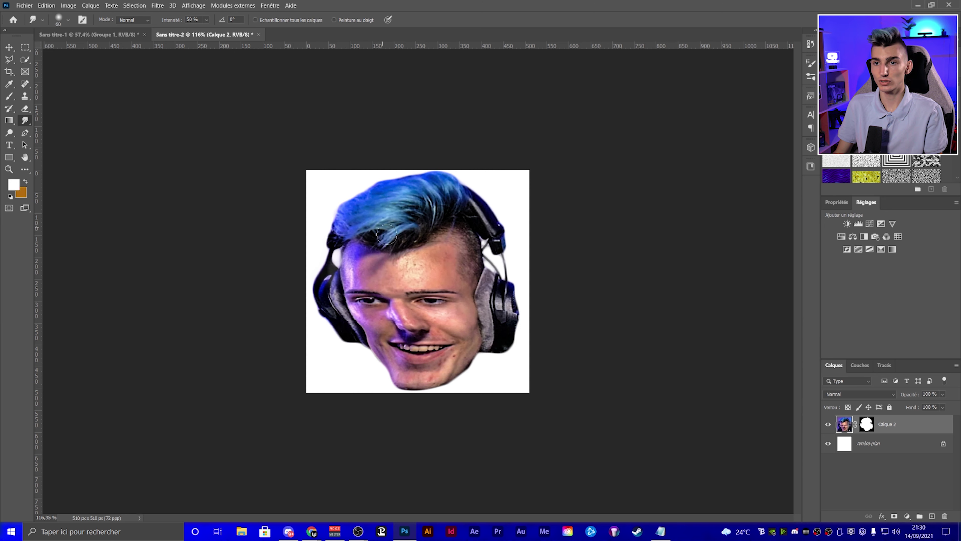
right_click(371, 239)
click(361, 320)
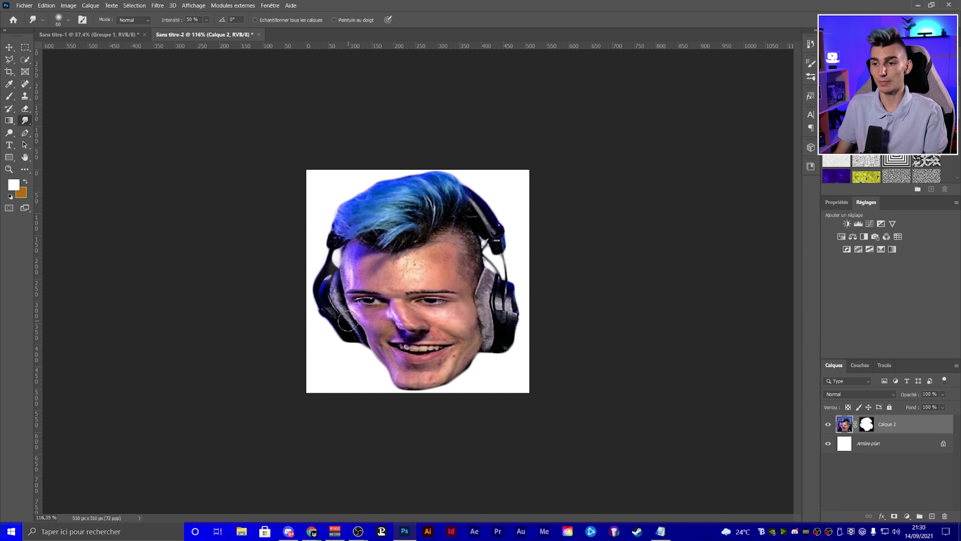
drag(416, 327, 426, 302)
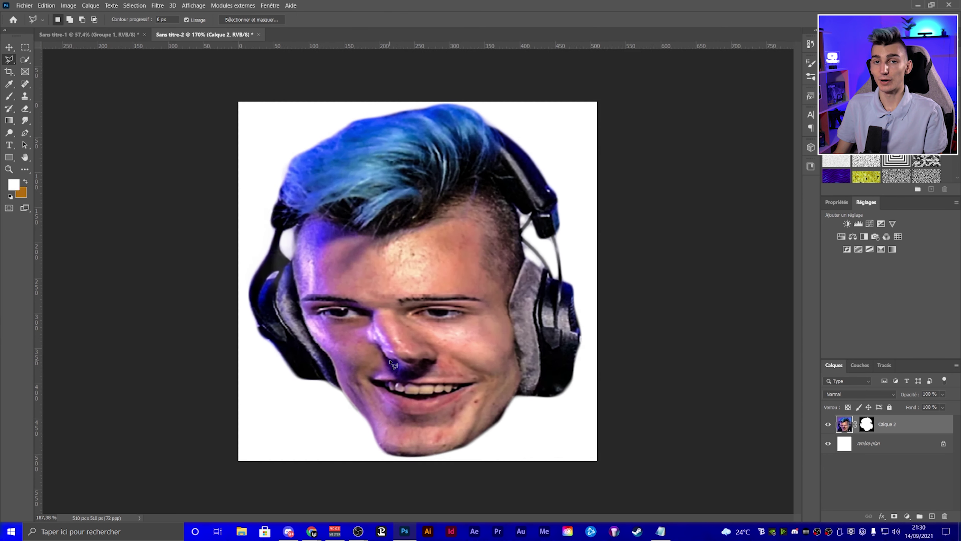
- Lasso-select the left eye and copy it onto its own layer, Calque 3
key(l)
scroll(386, 354, up, 3)
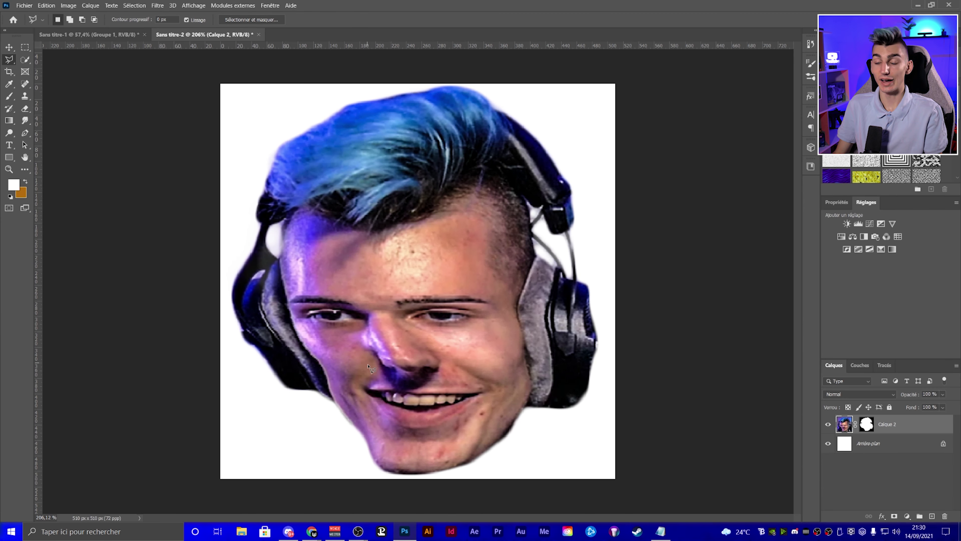
scroll(388, 417, down, 1)
scroll(392, 386, down, 2)
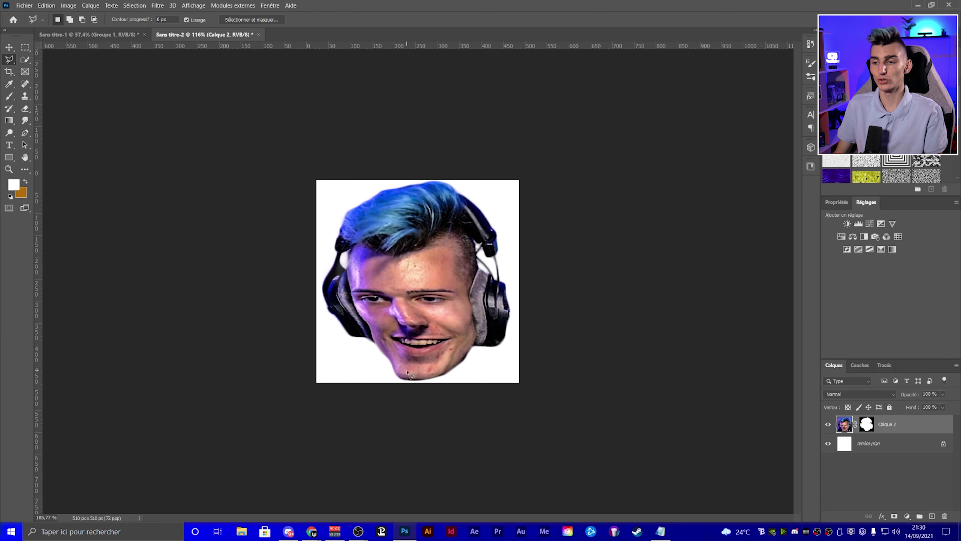
scroll(379, 329, up, 5)
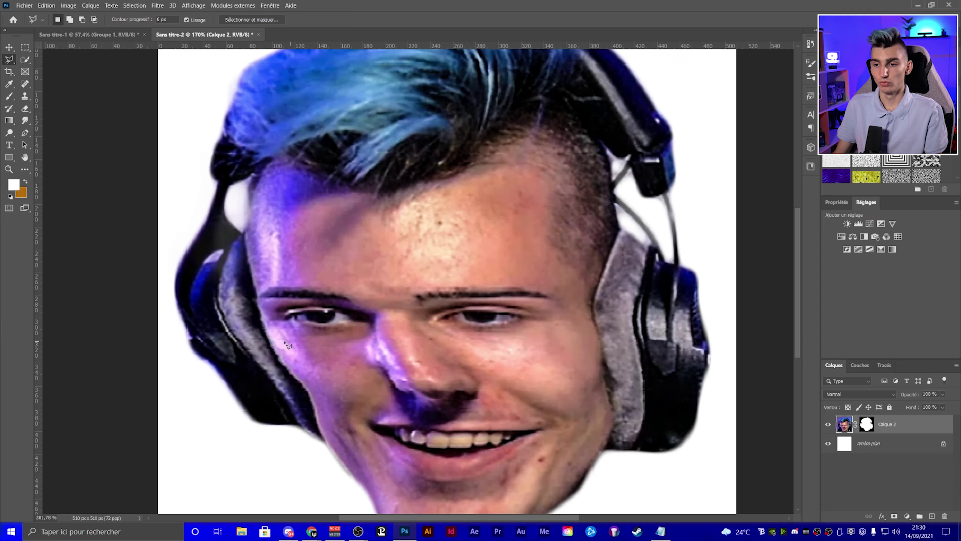
scroll(315, 307, up, 2)
mouse_move(316, 307)
mouse_down()
mouse_move(363, 320)
mouse_move(316, 307)
mouse_up()
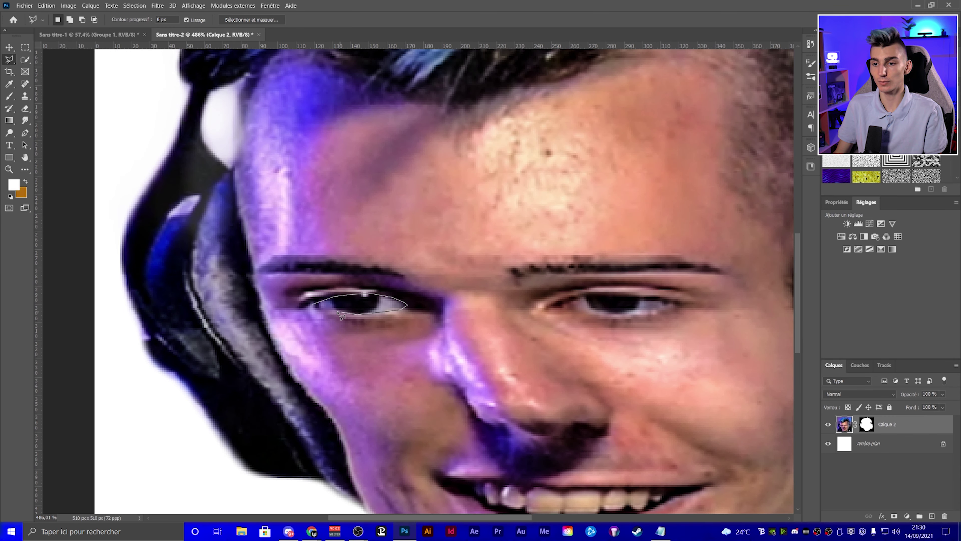
scroll(316, 307, down, 3)
scroll(352, 299, down, 1)
scroll(349, 307, up, 2)
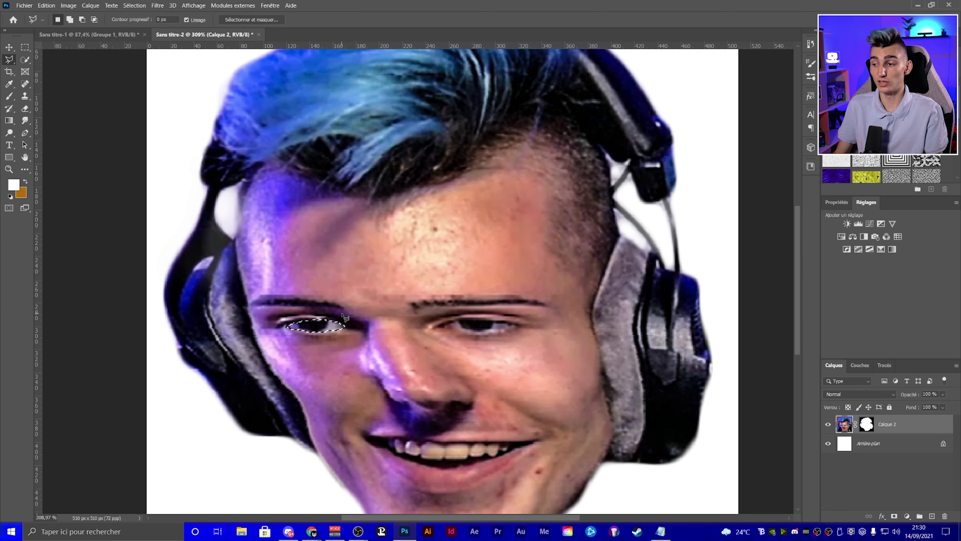
key(ctrl+j)
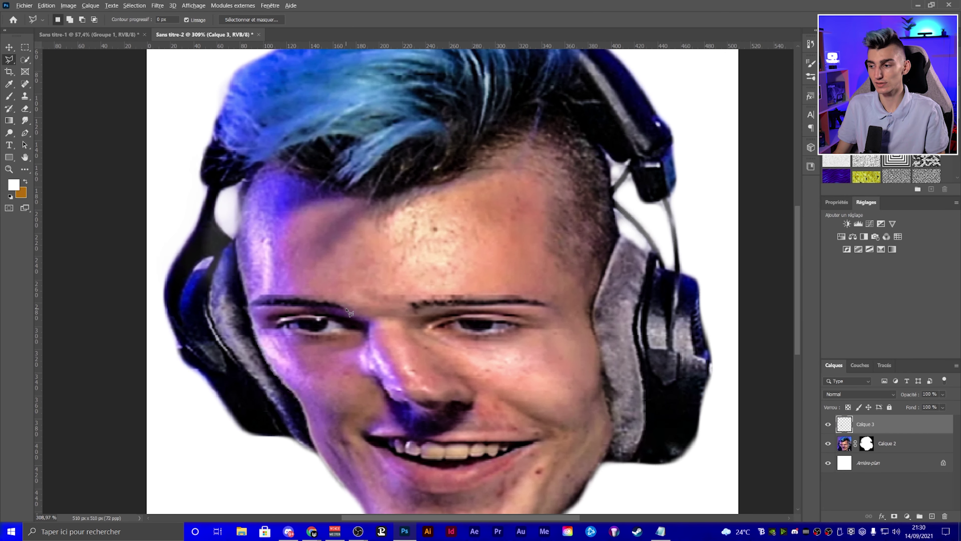
- Stretch the copied eye much taller and wider for a goofy look
scroll(347, 314, down, 2)
key(ctrl+t)
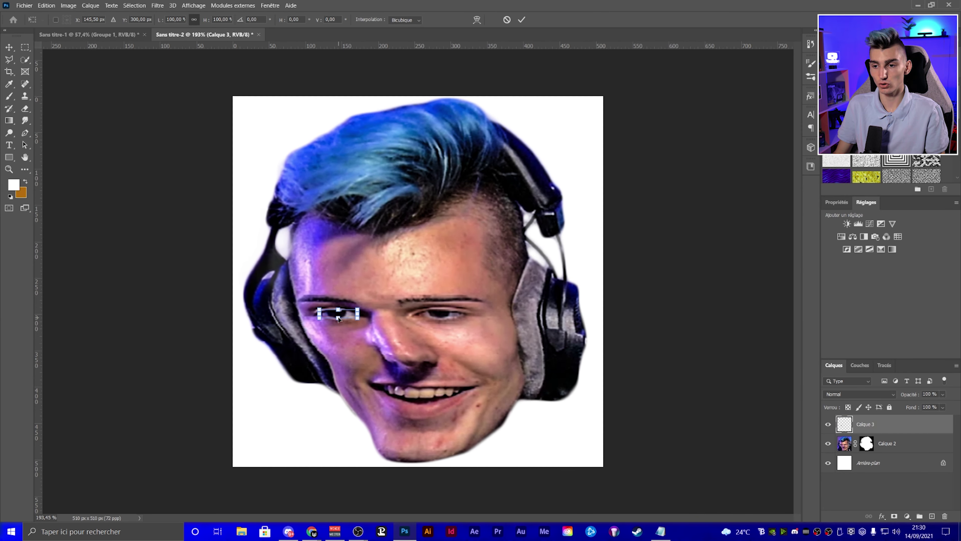
mouse_move(338, 318)
mouse_down()
mouse_move(338, 329)
mouse_move(342, 293)
mouse_move(365, 311)
mouse_move(311, 311)
mouse_up()
click(521, 20)
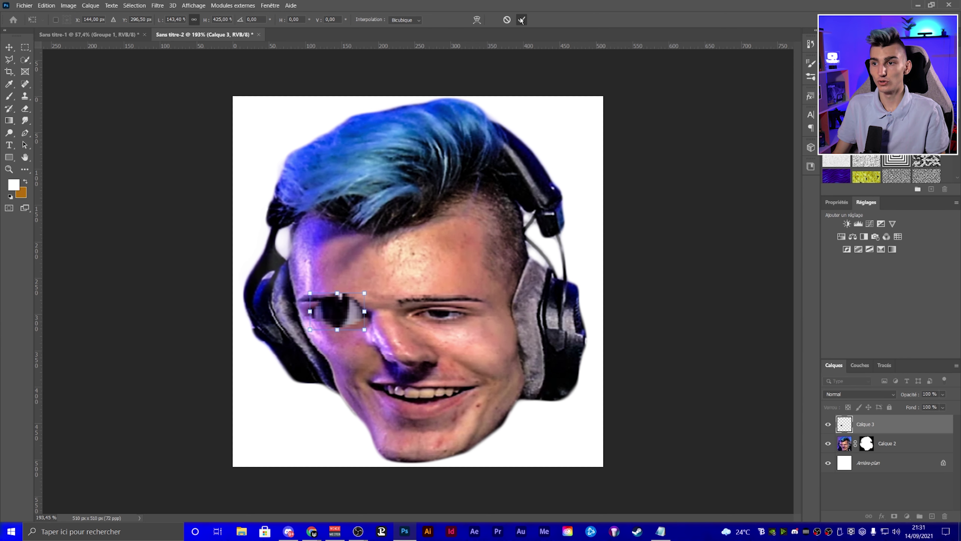
scroll(435, 261, down, 5)
key(l)
scroll(435, 261, down, 3)
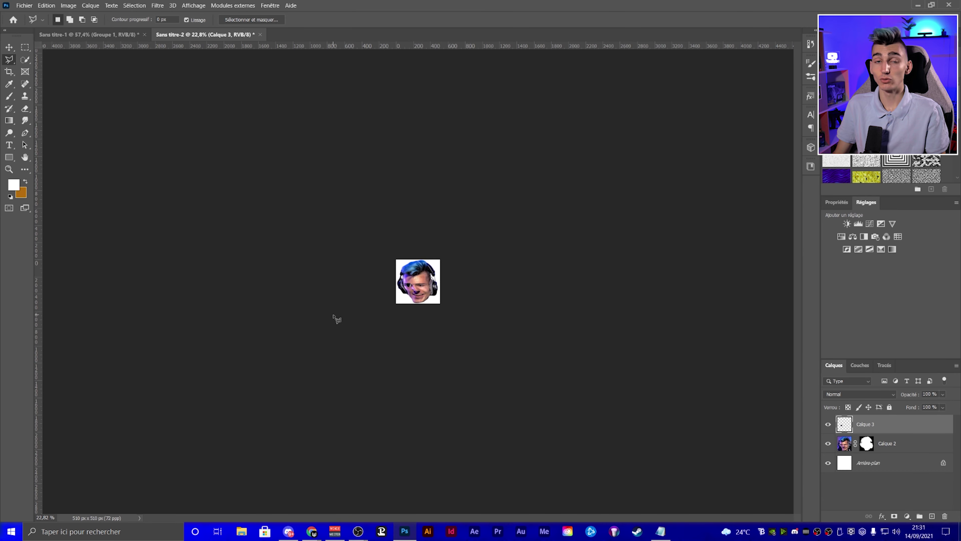
- Hide the white Arrière-plan layer and enable Sélection automatique for the Move tool
scroll(332, 321, up, 3)
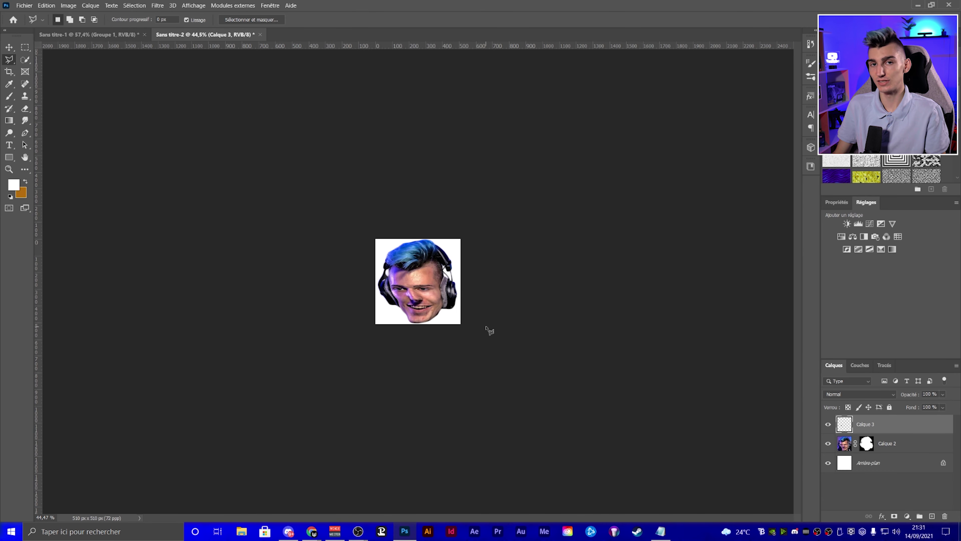
scroll(488, 328, up, 5)
key(v)
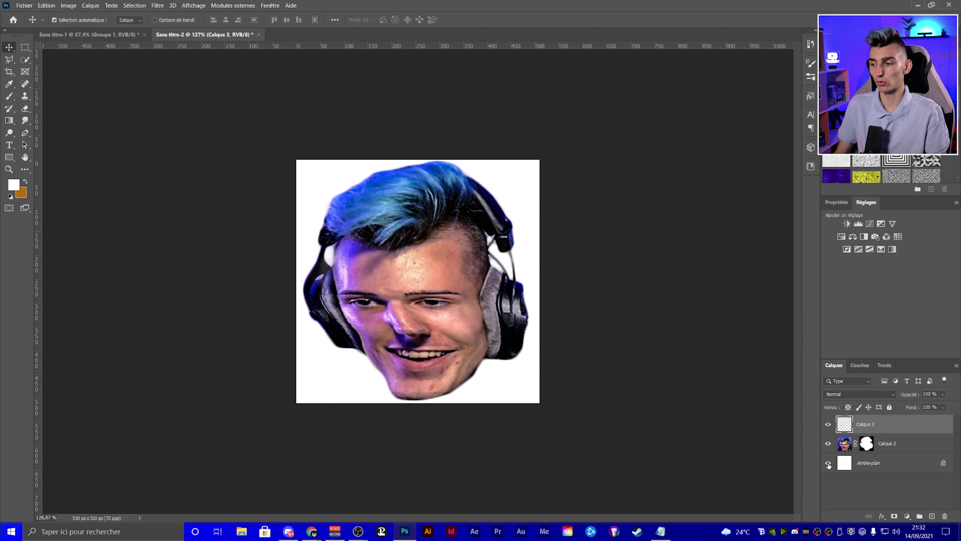
click(828, 464)
scroll(293, 362, down, 8)
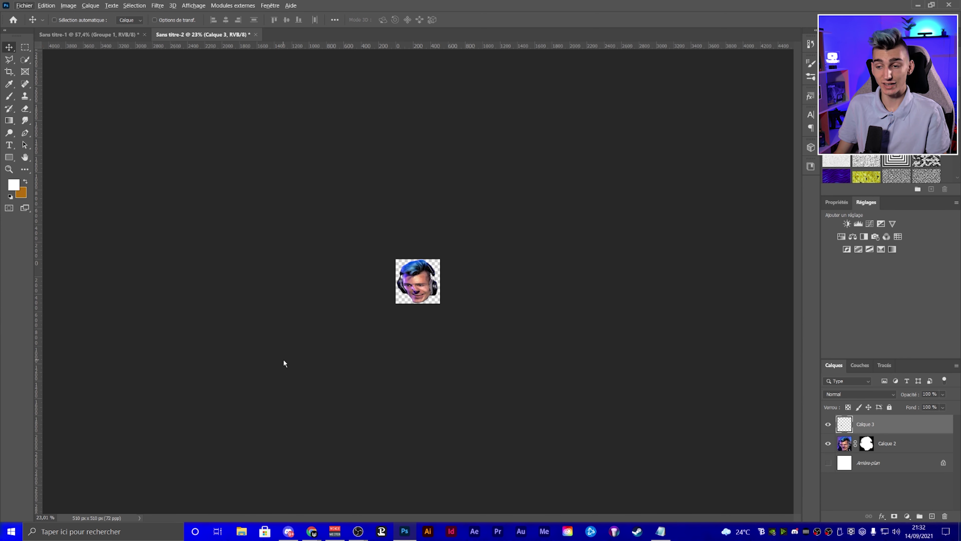
click(54, 20)
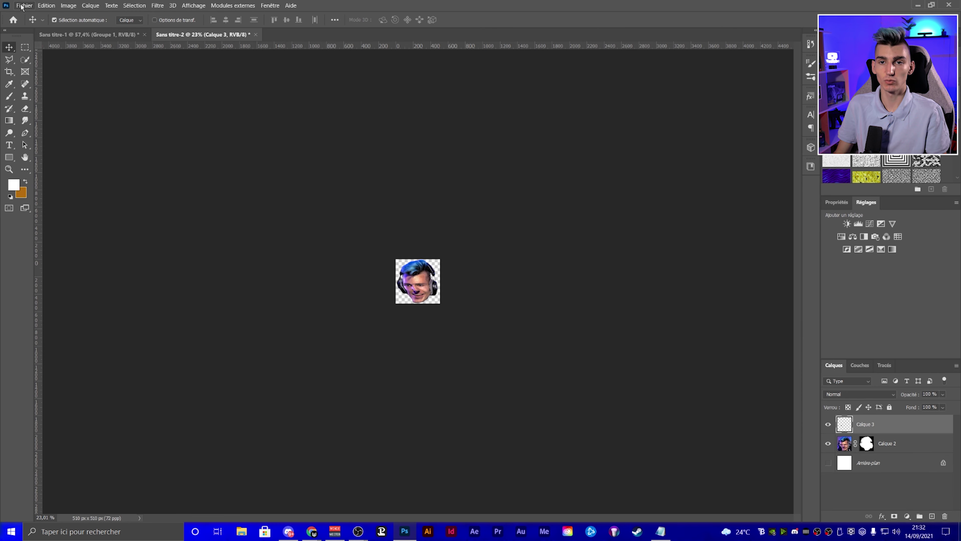
- Export the face emote as a transparent PNG-24 via Enregistrer pour le Web
click(22, 6)
mouse_move(38, 135)
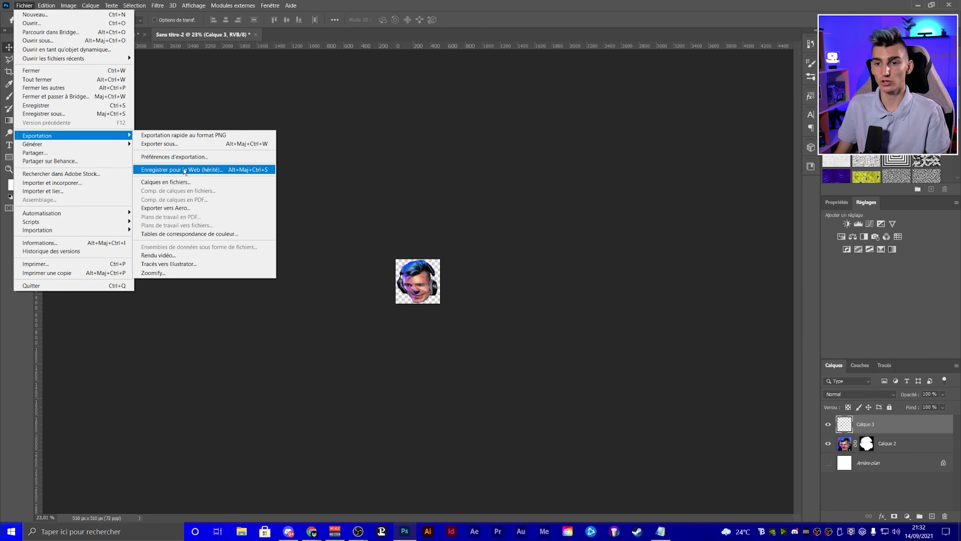
click(216, 170)
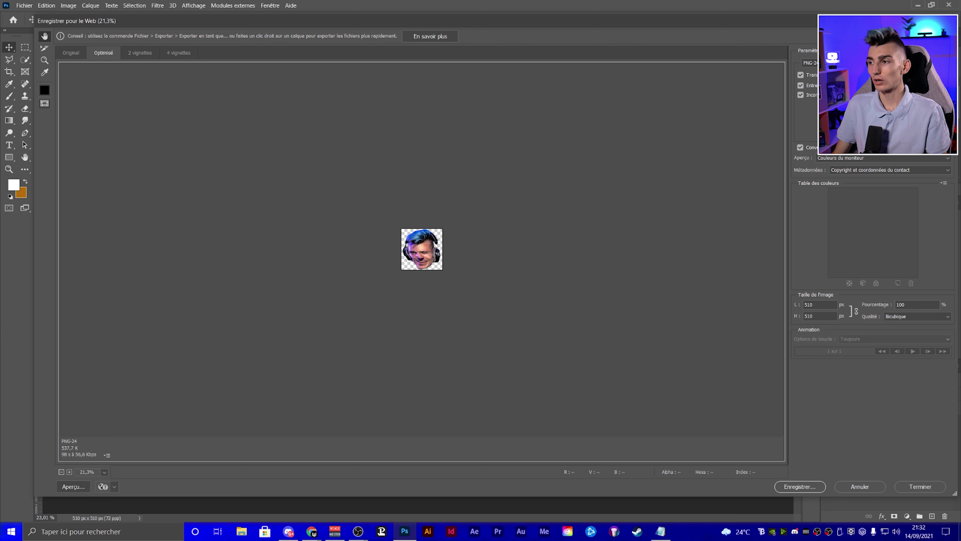
click(810, 63)
click(809, 94)
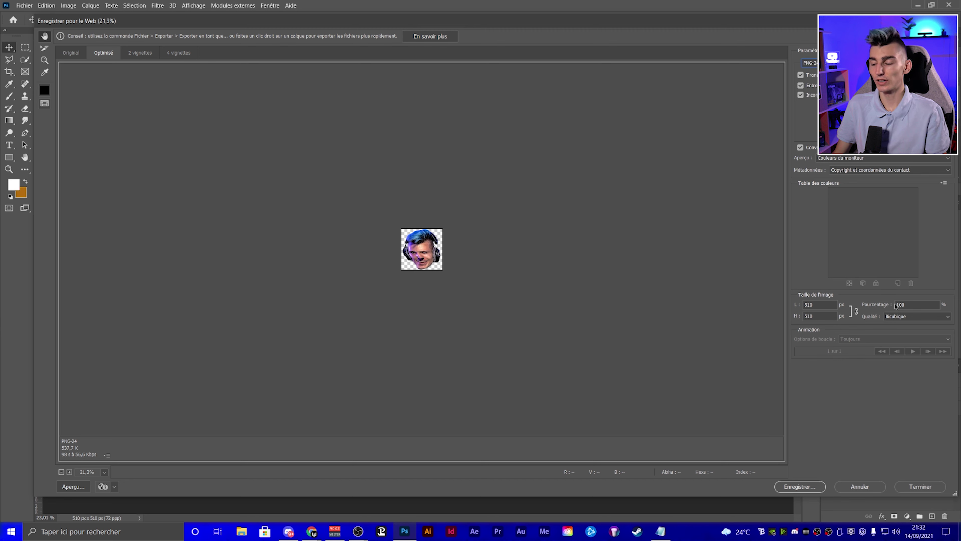
click(906, 304)
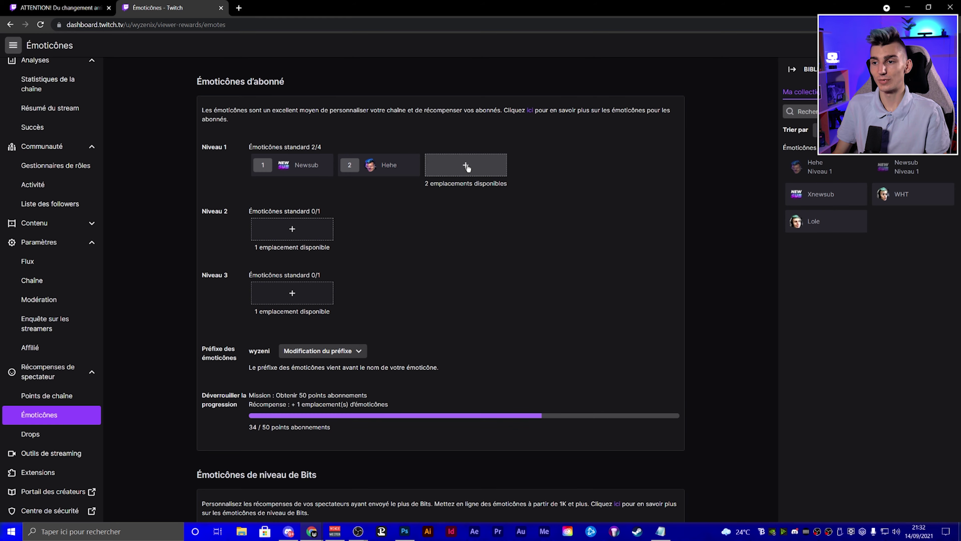
click(462, 165)
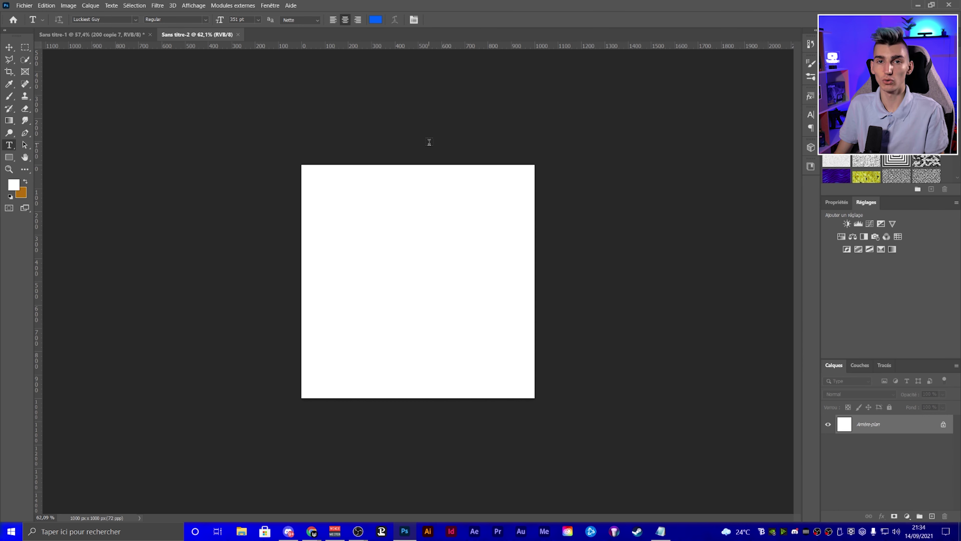
- Add a new layer, type 200 on the canvas, and position it
click(932, 516)
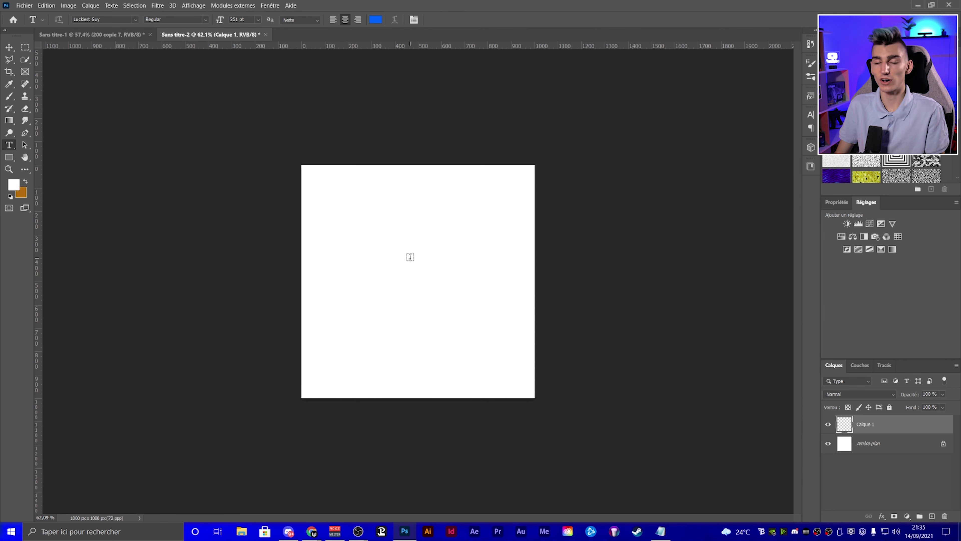
click(409, 257)
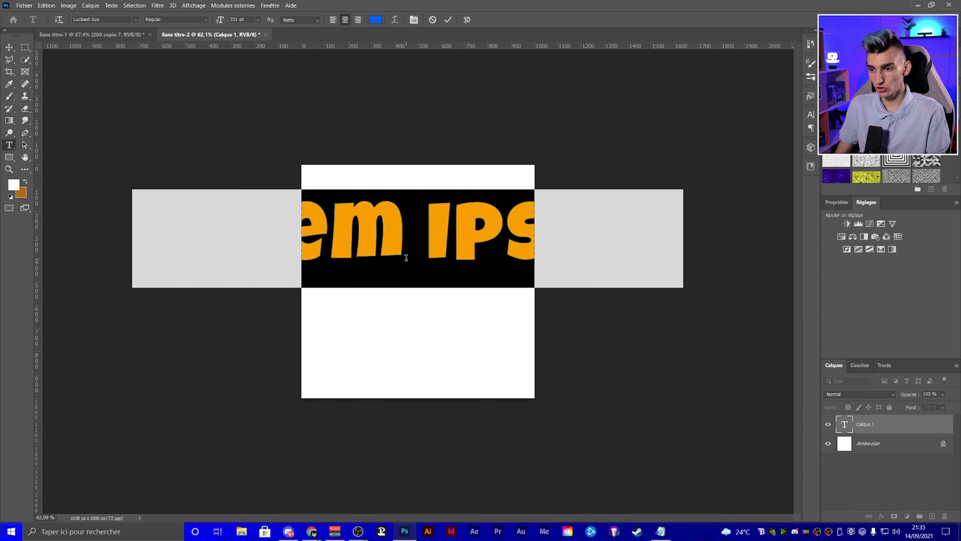
text(200)
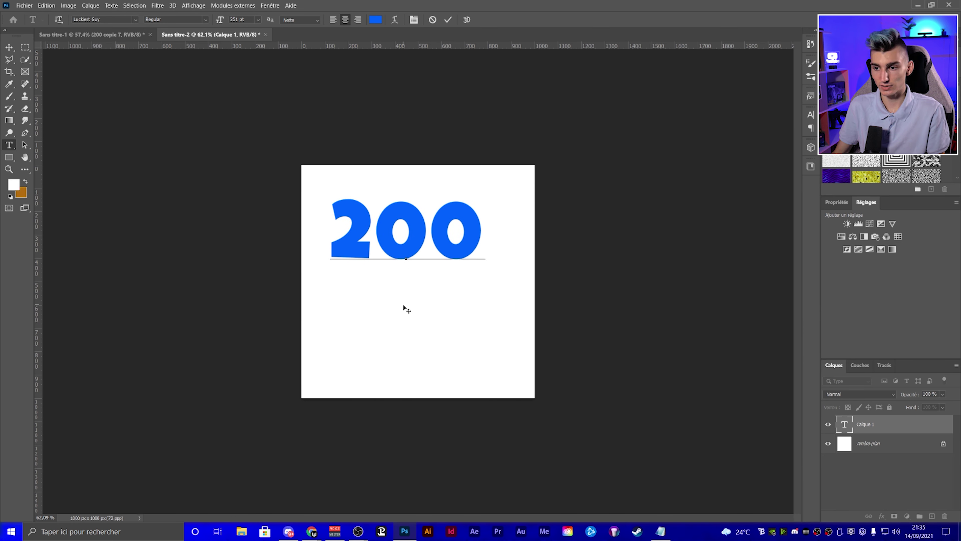
drag(403, 309, 415, 314)
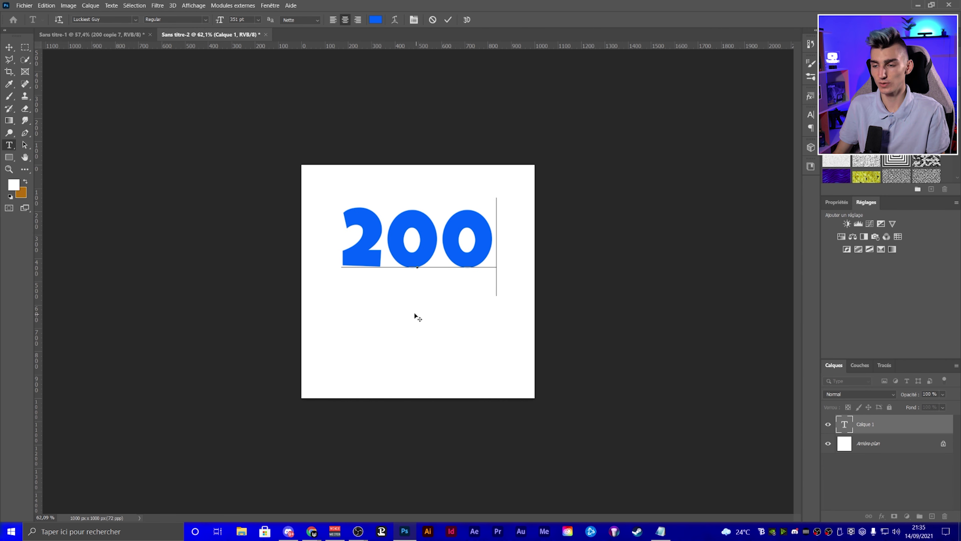
key(ctrl+a)
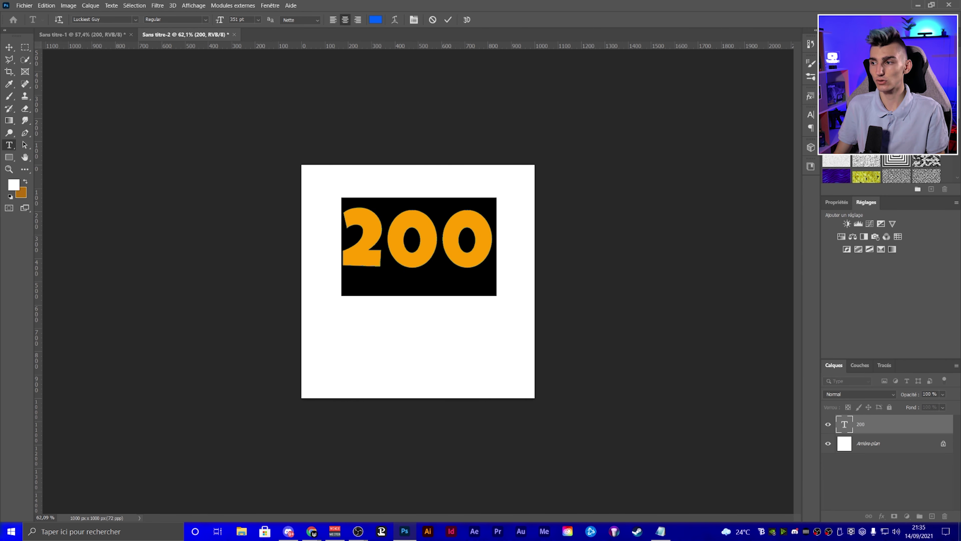
- Widen the 200's letter spacing in the Caractère panel and commit the text
click(810, 115)
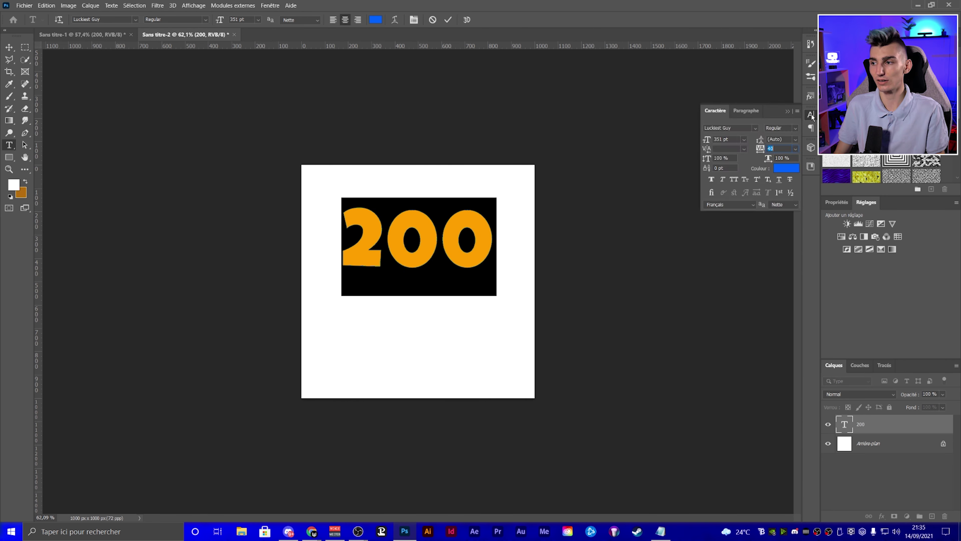
click(811, 115)
click(270, 6)
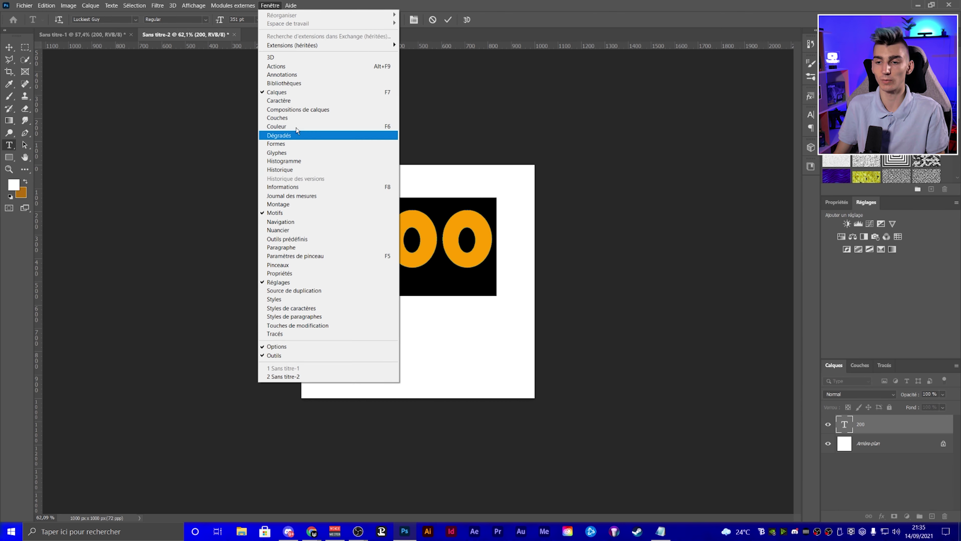
click(279, 101)
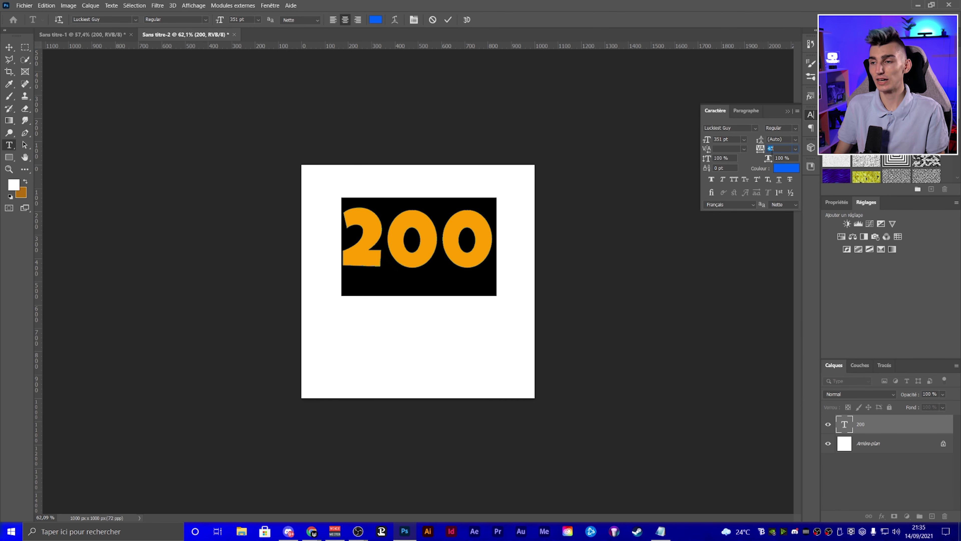
mouse_move(759, 150)
mouse_down()
mouse_move(777, 149)
mouse_move(738, 148)
mouse_move(763, 150)
mouse_up()
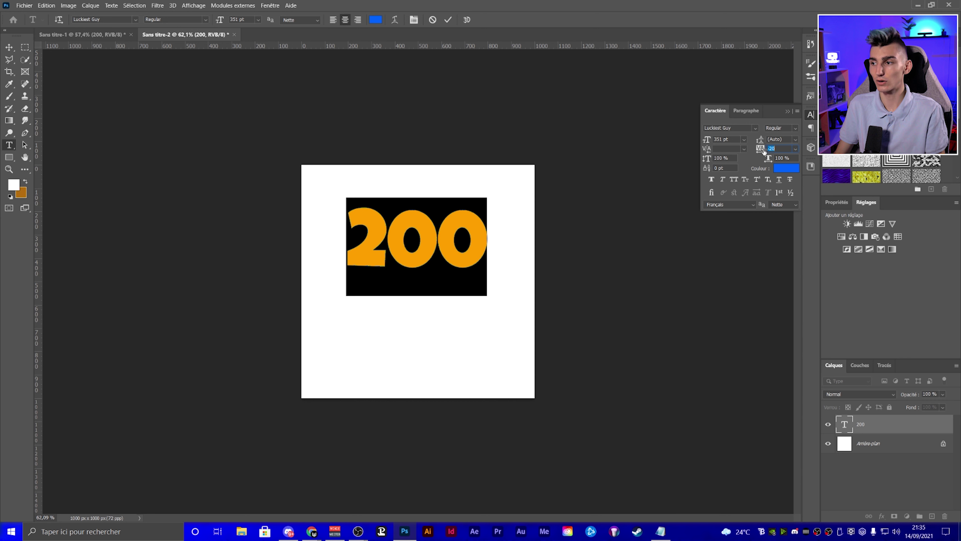
drag(763, 150, 765, 152)
click(448, 20)
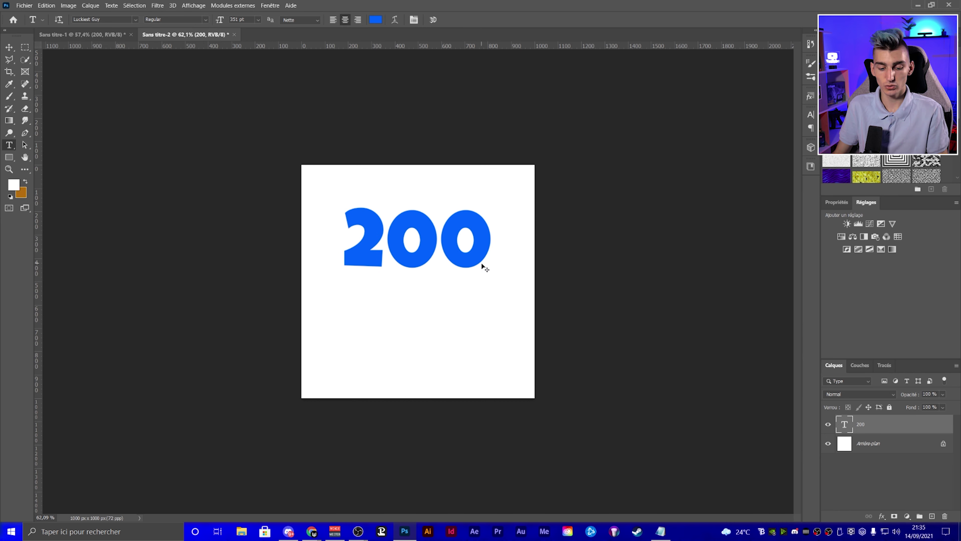
- Duplicate the 200 layer, move the copy below it, and retype it as IQ
key(ctrl+j)
key(ctrl+t)
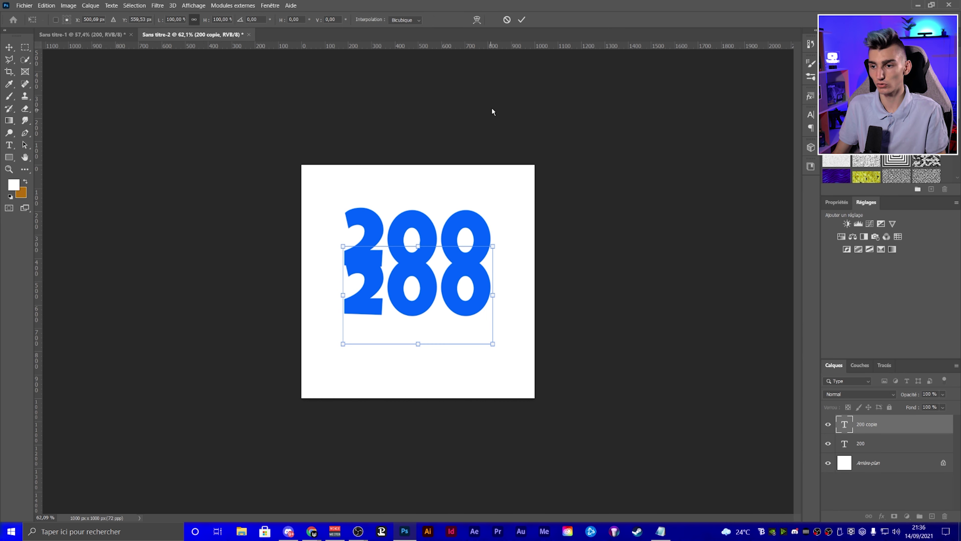
drag(426, 248, 426, 339)
key(Return)
double_click(420, 329)
text(IQ)
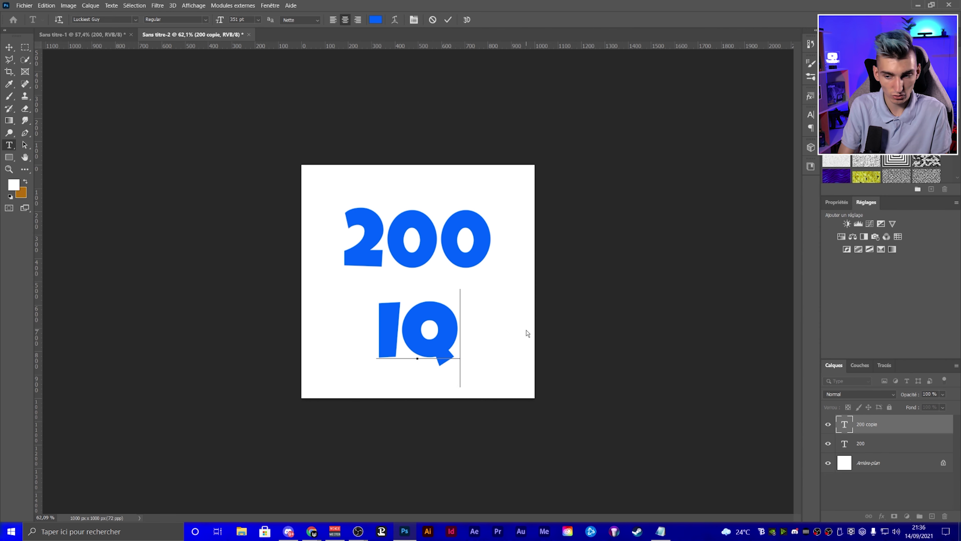
click(448, 20)
- Scale up the IQ text, view at 100%, and reselect the 200 layer
key(ctrl+t)
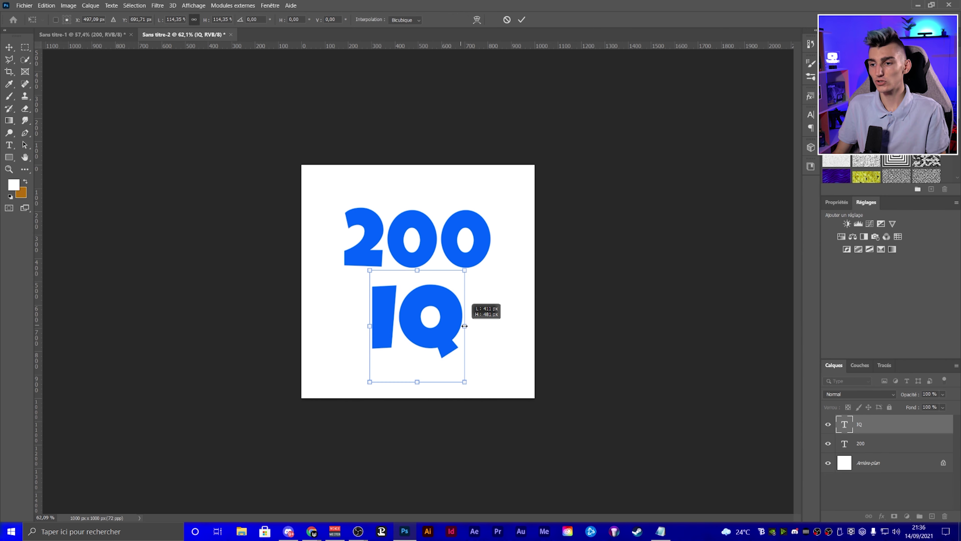
key(Return)
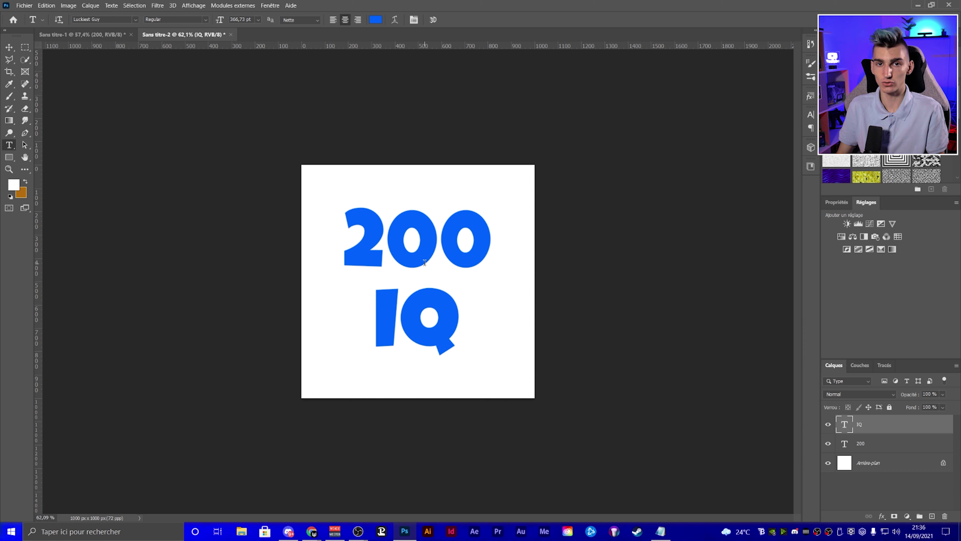
key(v)
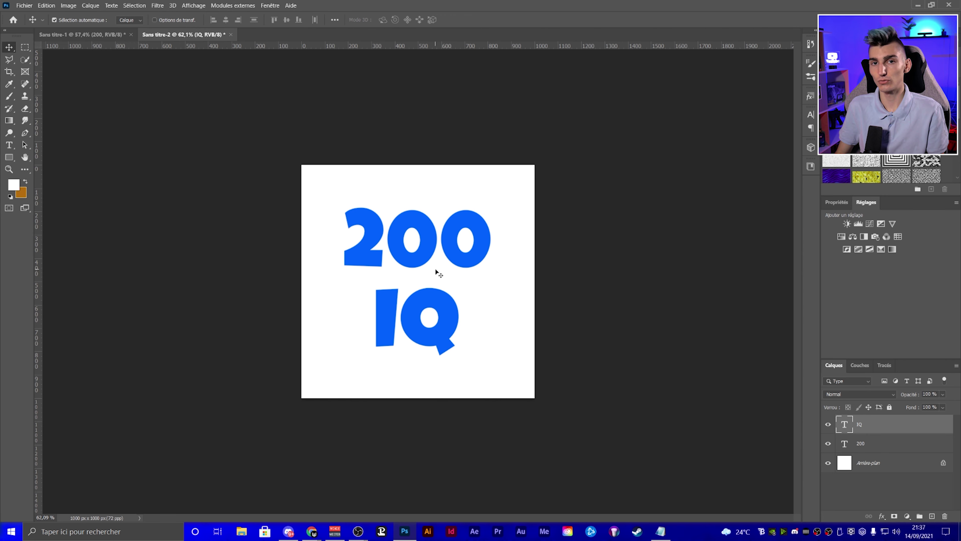
key(ctrl+1)
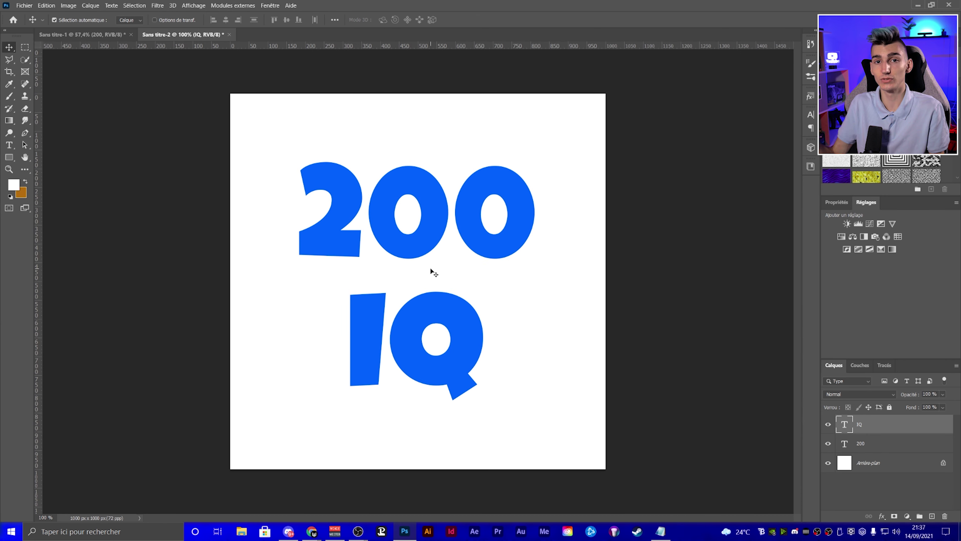
scroll(422, 271, down, 3)
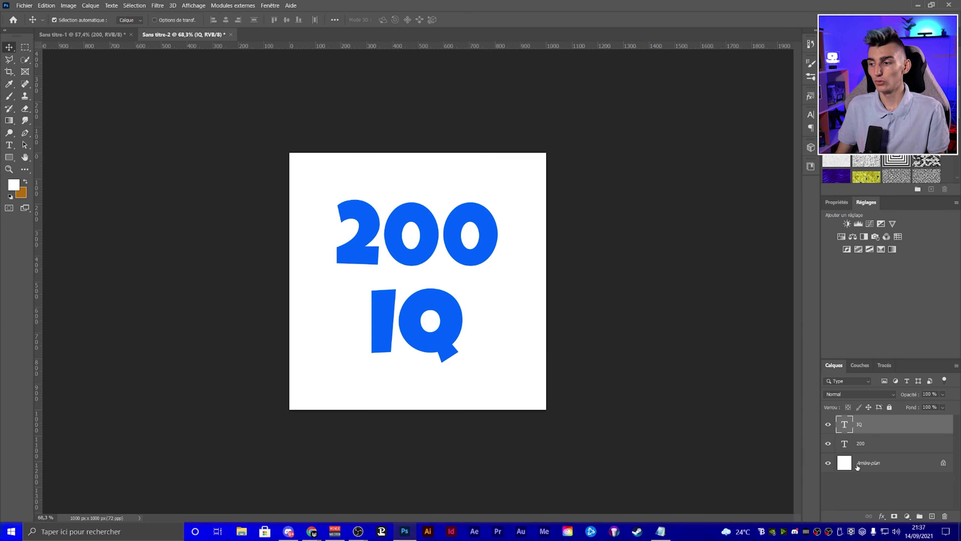
click(893, 445)
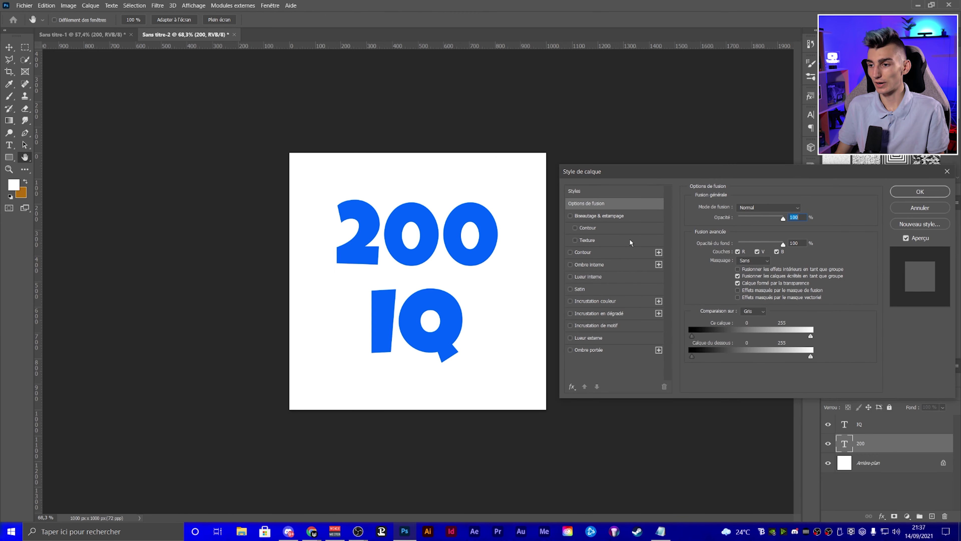
- Give the 200 a 13 px outside stroke in dark navy #040e1d, then duplicate the layer
click(580, 250)
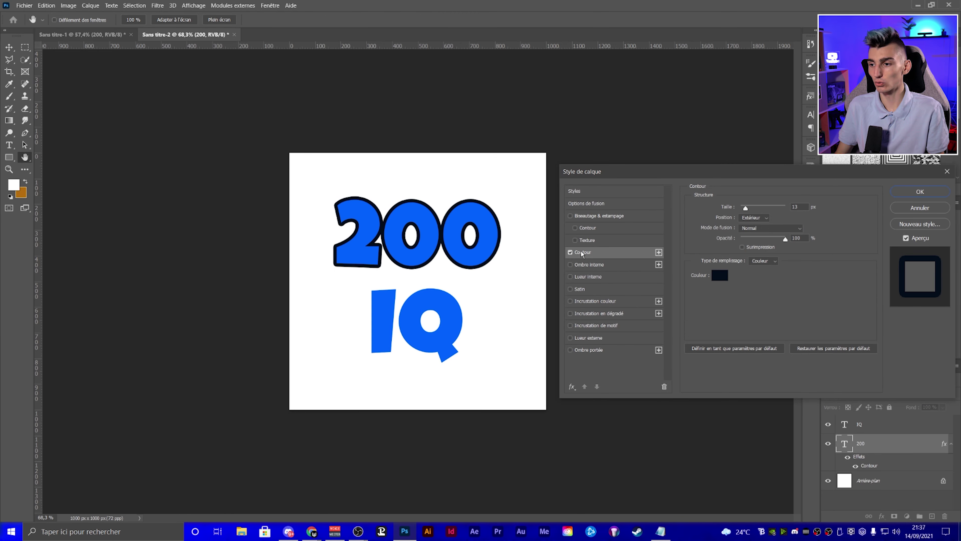
click(719, 279)
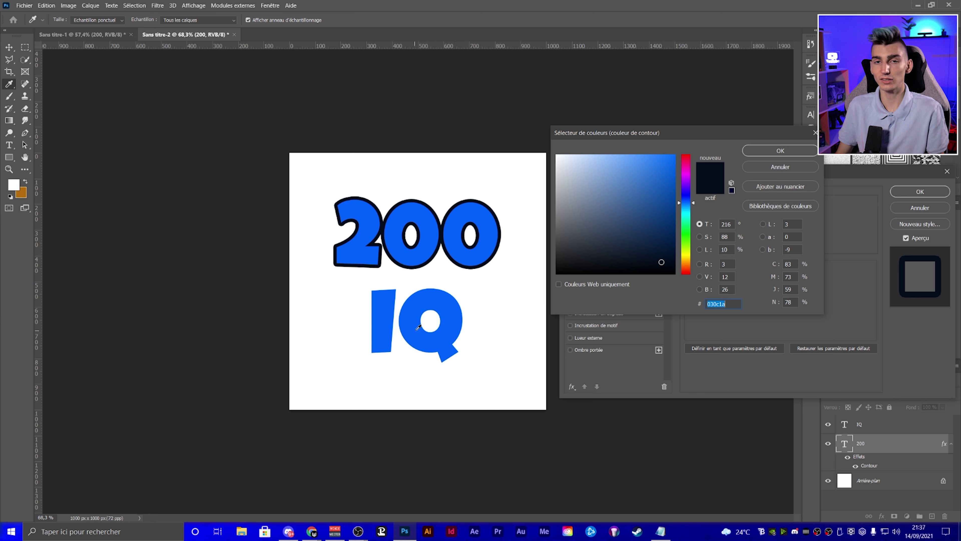
click(459, 232)
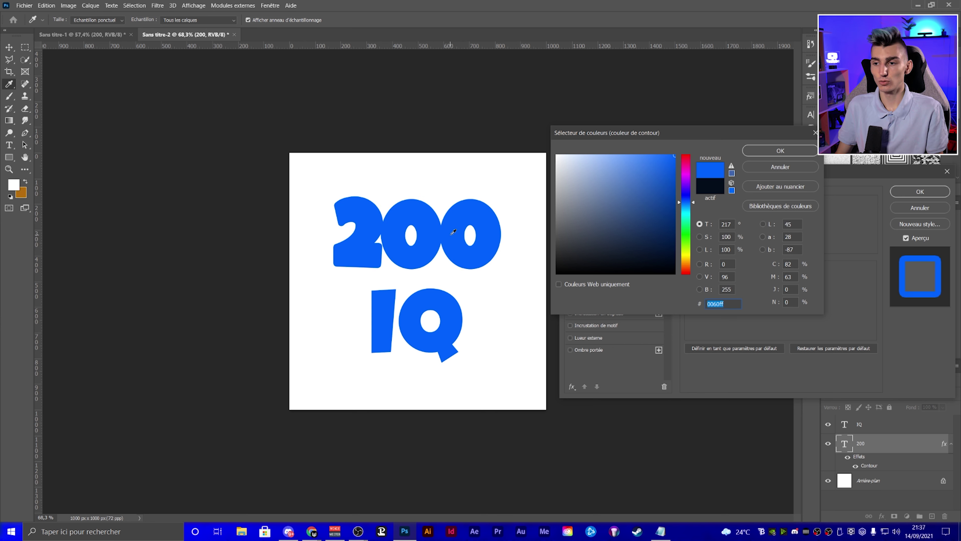
drag(652, 183, 661, 251)
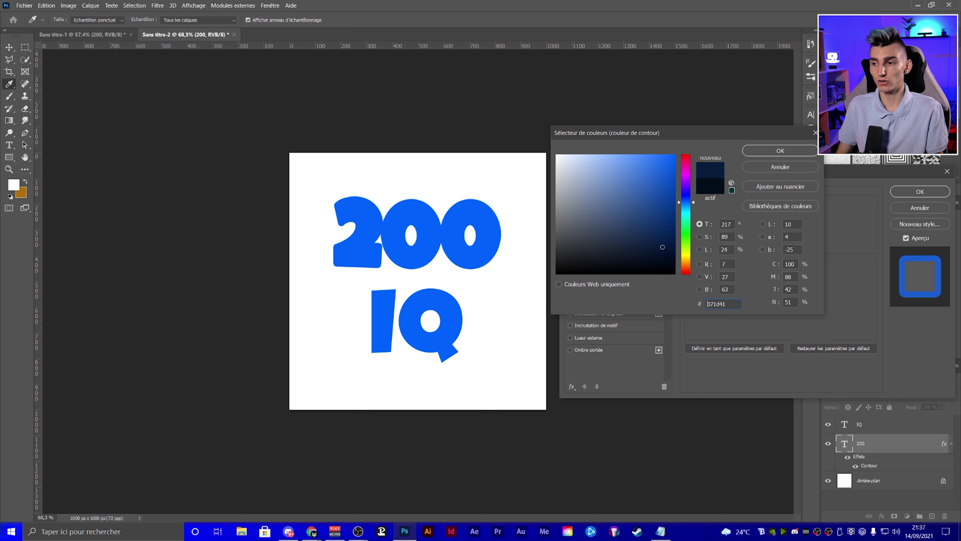
click(658, 255)
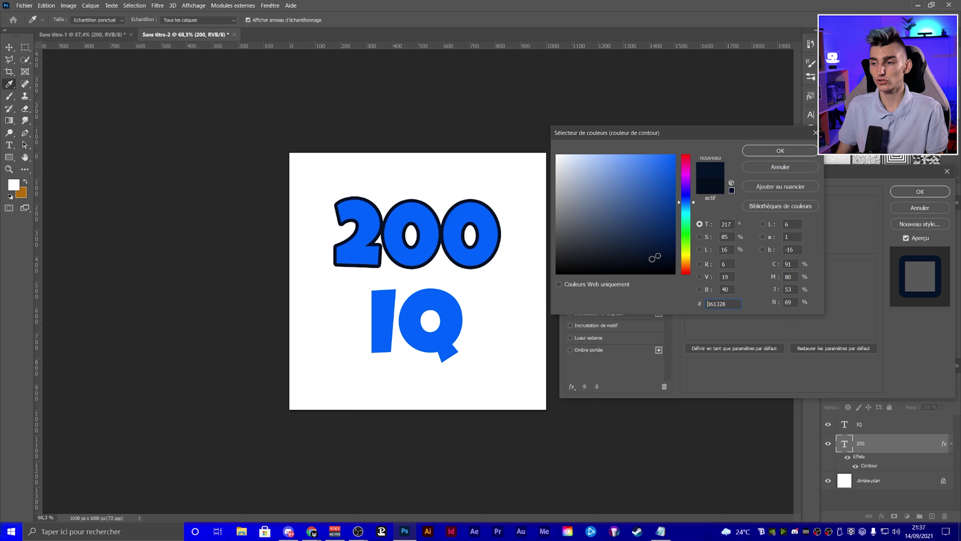
click(659, 261)
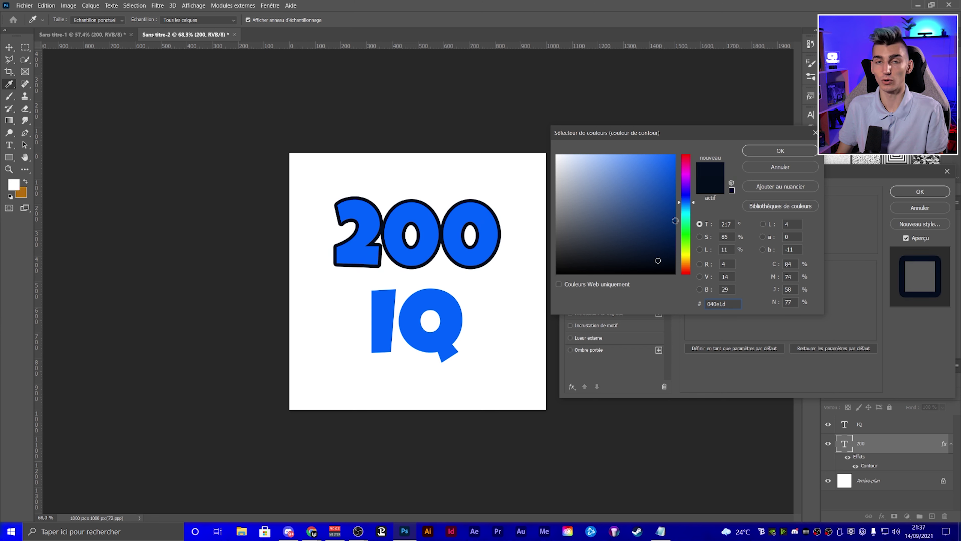
click(748, 151)
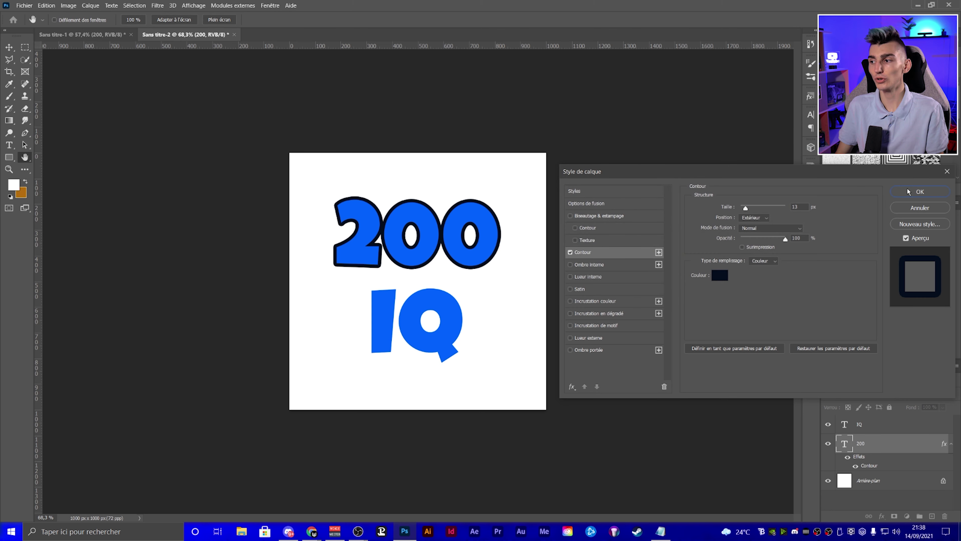
click(920, 191)
key(ctrl+j)
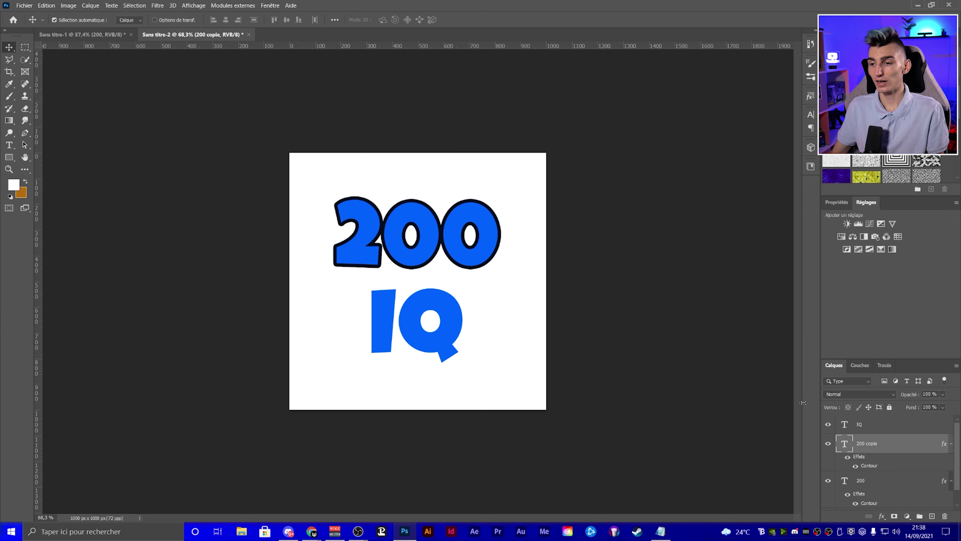
- Offset the first 200 copy slightly up and left of the original
key(ctrl)
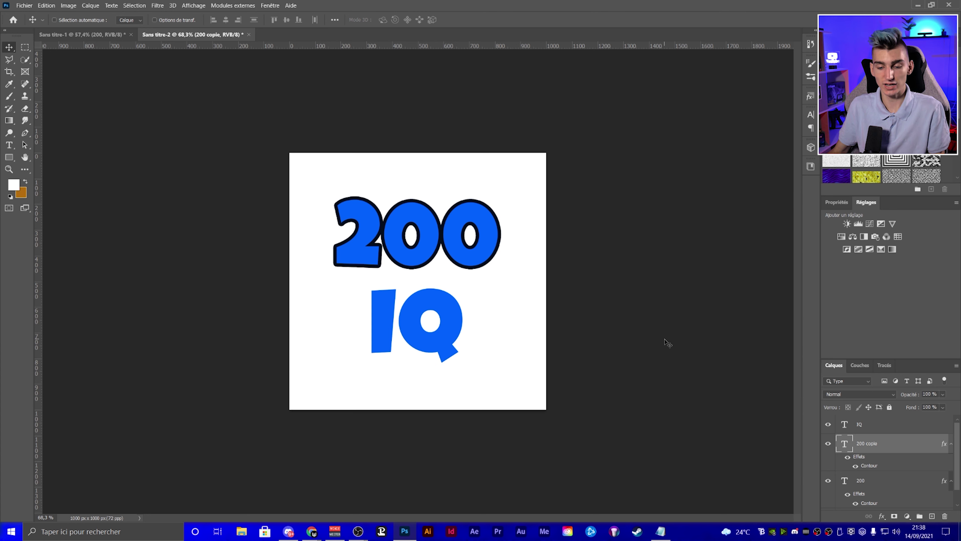
key(ctrl+t)
drag(426, 253, 425, 250)
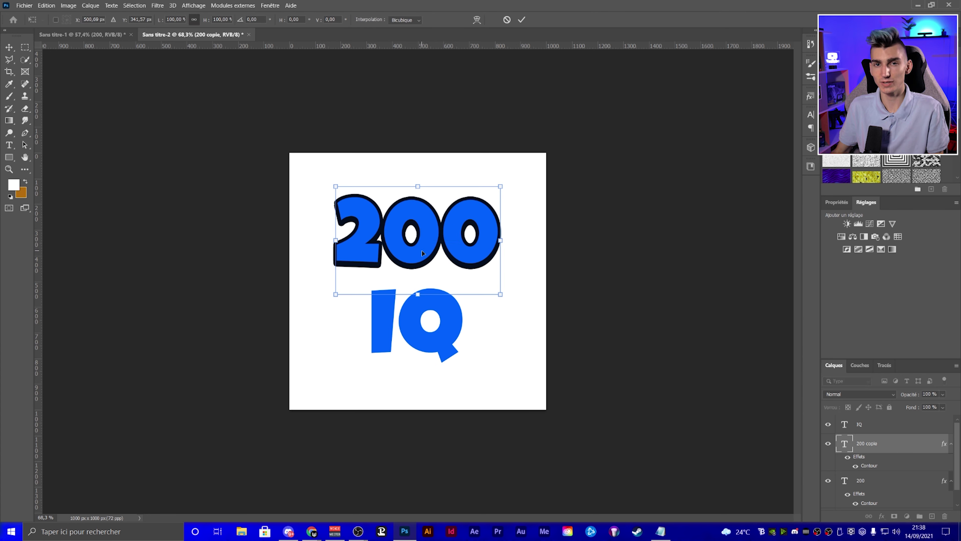
key(Return)
key(ctrl+1)
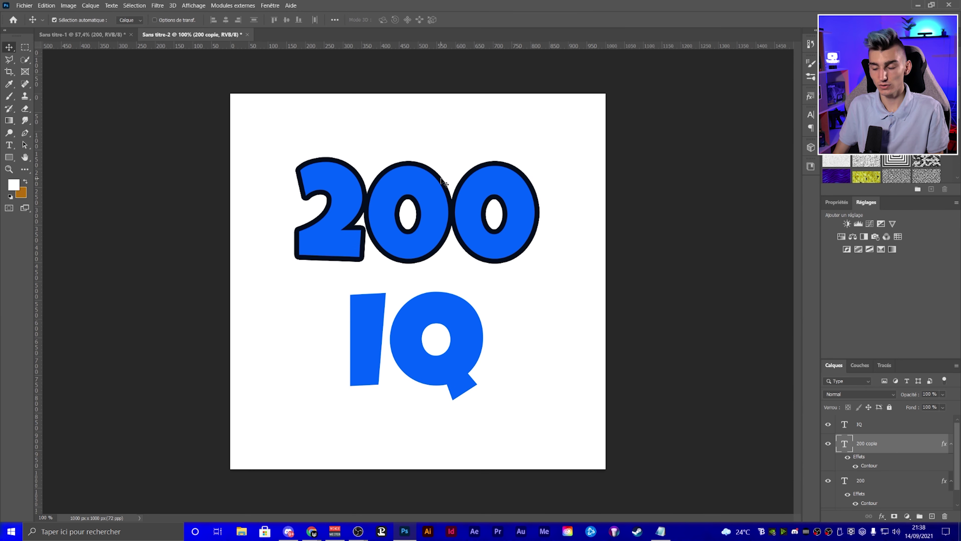
key(shift+Up)
key(shift+Up)
key(Down)
key(Down)
key(Down)
key(Down)
key(Down)
key(Down)
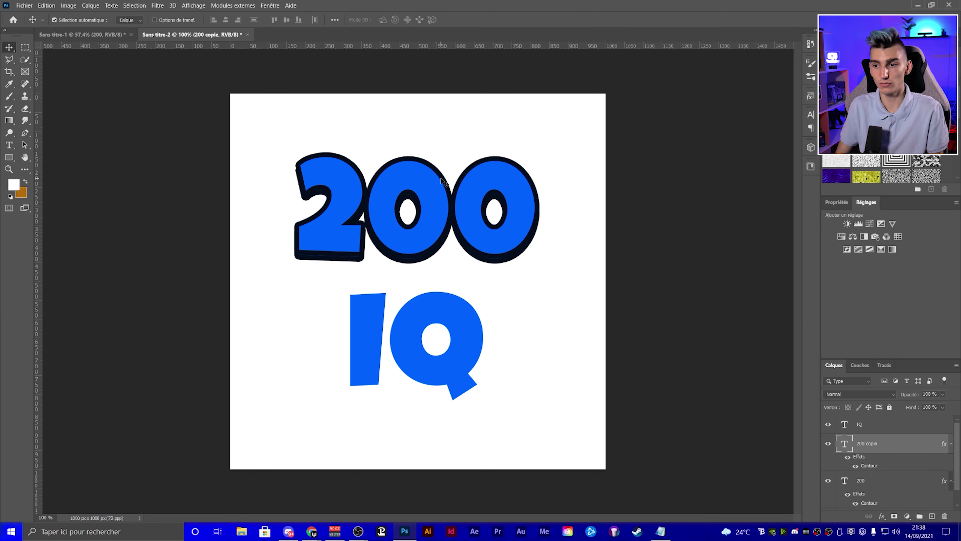
key(Down)
key(shift+Down)
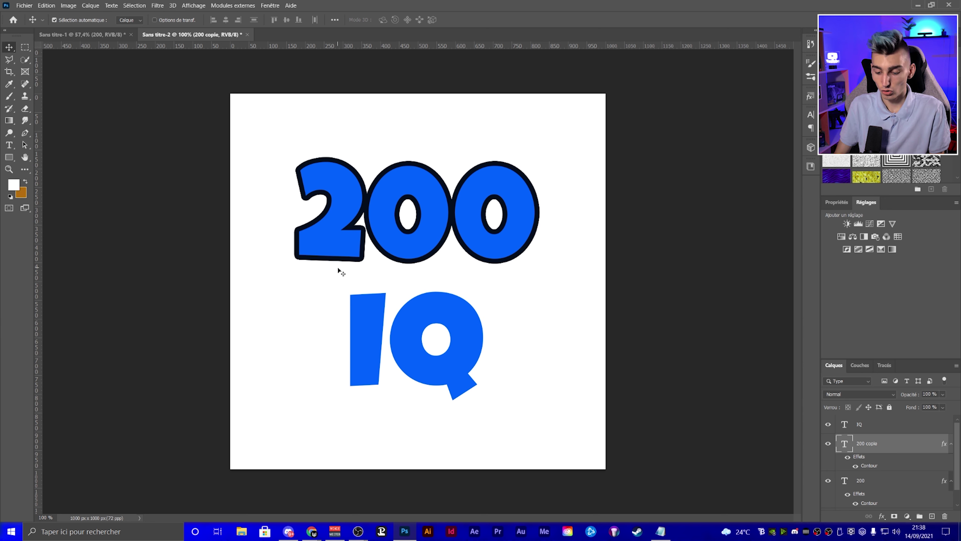
key(Up)
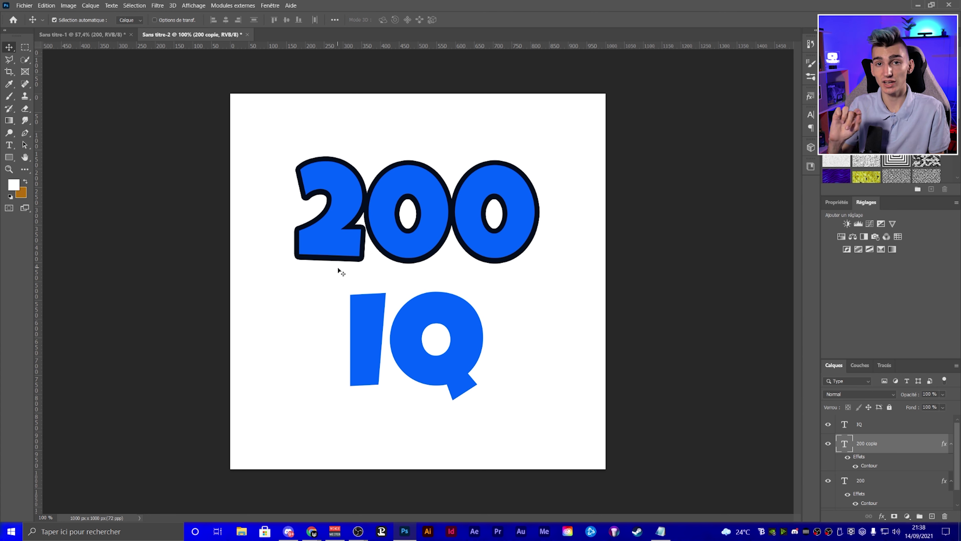
key(Left)
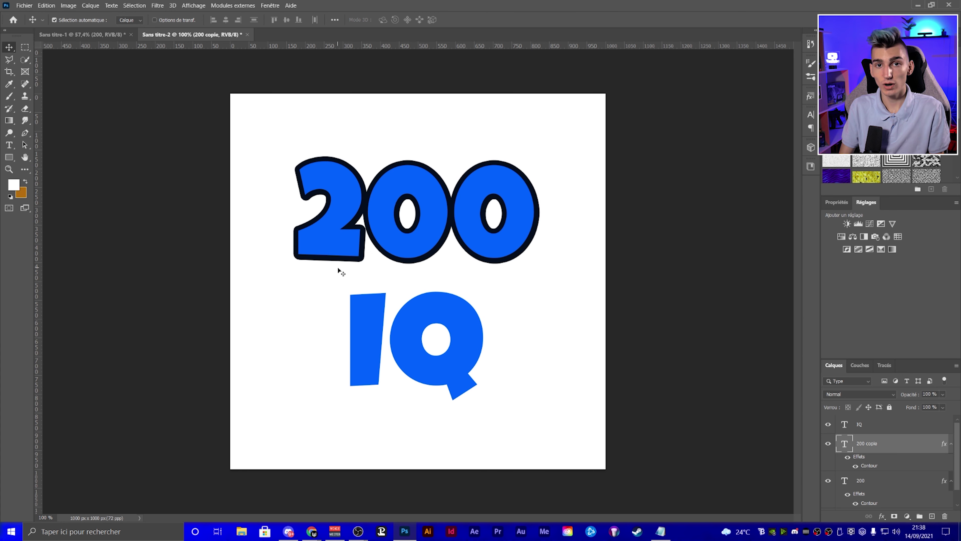
key(Up)
key(Left)
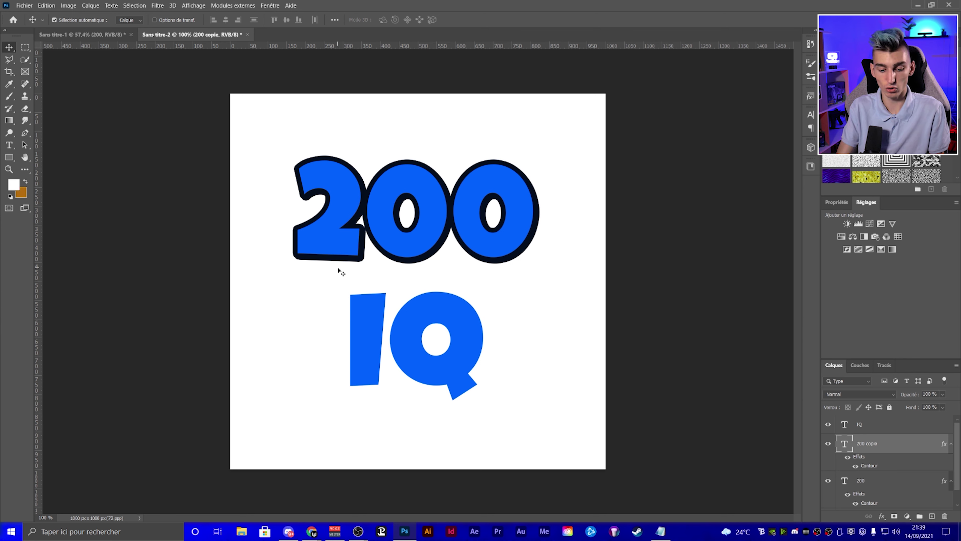
- Stack more 200 copies, each nudged up and left, up to 200 copie 6
key(ctrl+j)
key(ctrl)
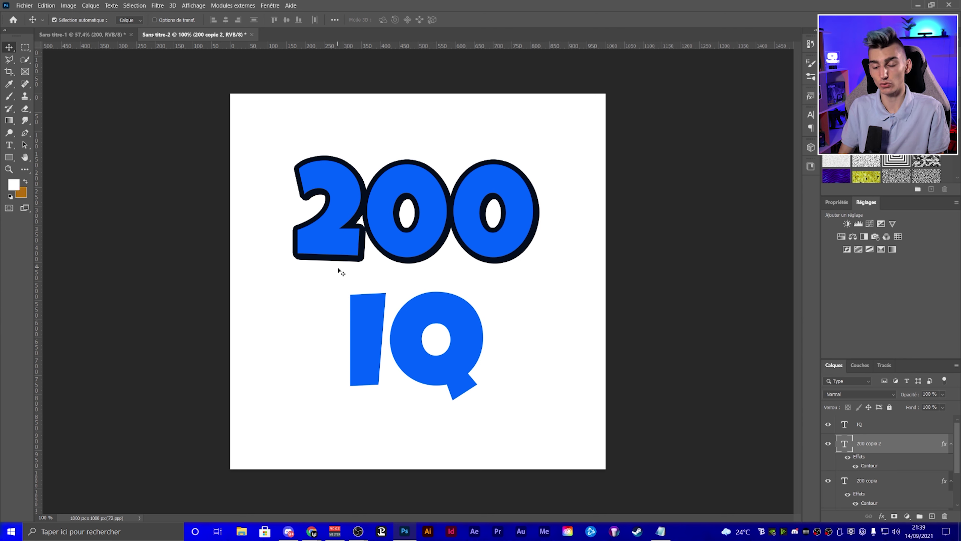
key(ctrl+j)
key(Up)
key(Up)
key(Up)
key(Left)
key(Left)
key(Left)
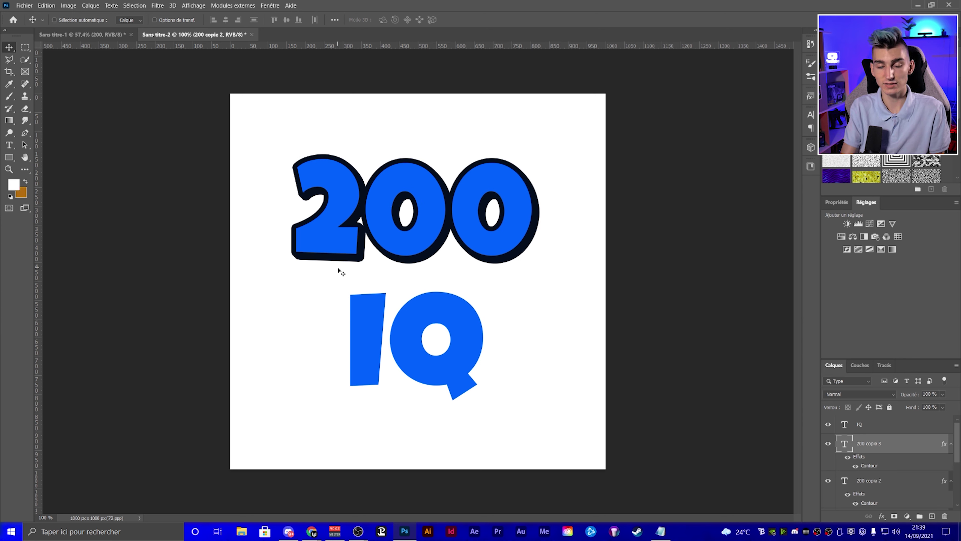
key(ctrl+j)
key(Up)
key(Up)
key(Up)
key(Left)
key(Left)
key(Left)
key(ctrl+j)
key(Up)
key(Up)
key(Up)
key(Left)
key(Left)
key(Left)
key(ctrl+j)
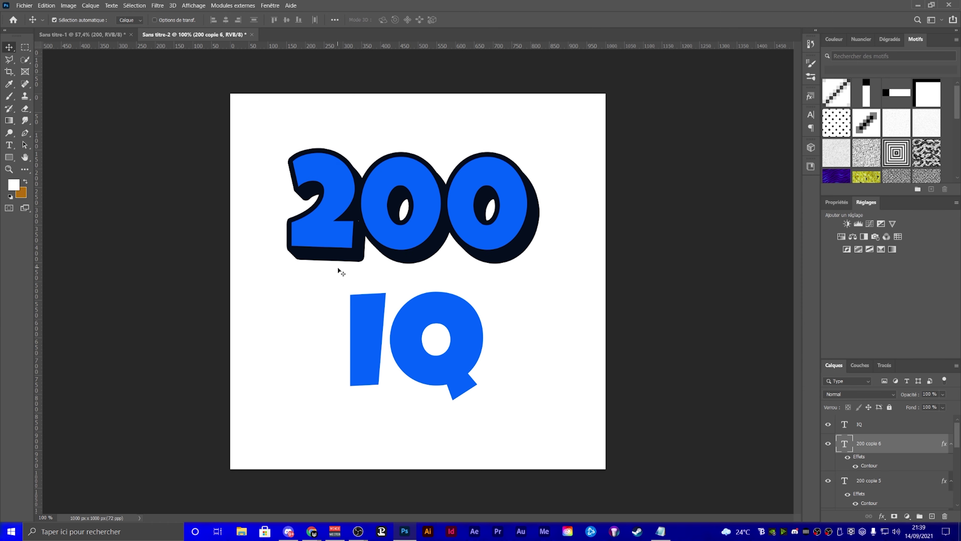
key(ctrl+minus)
key(ctrl+plus)
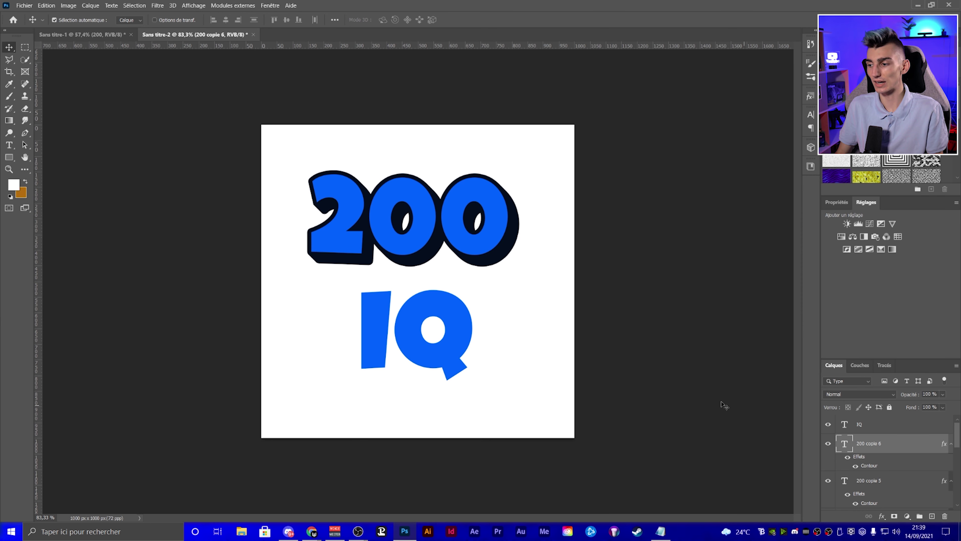
key(ctrl+plus)
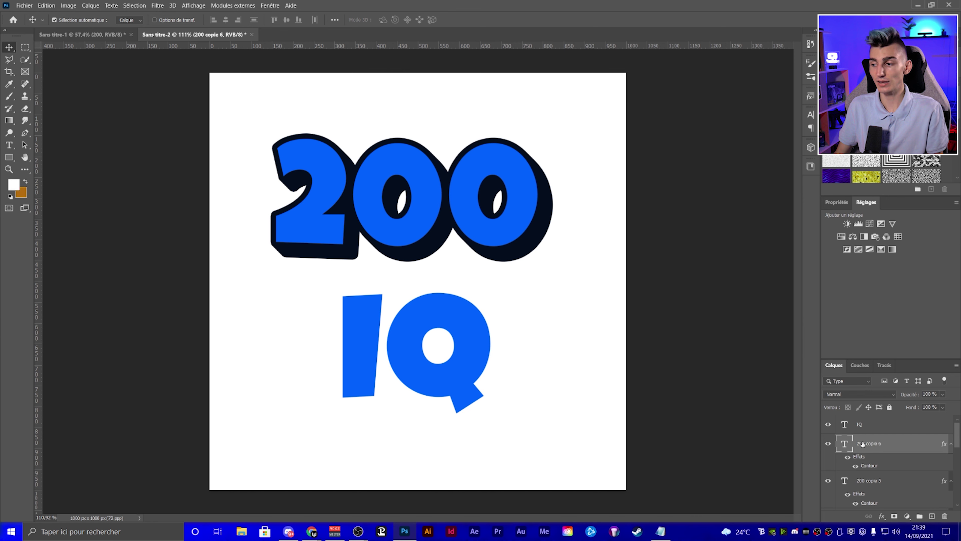
double_click(907, 449)
click(602, 314)
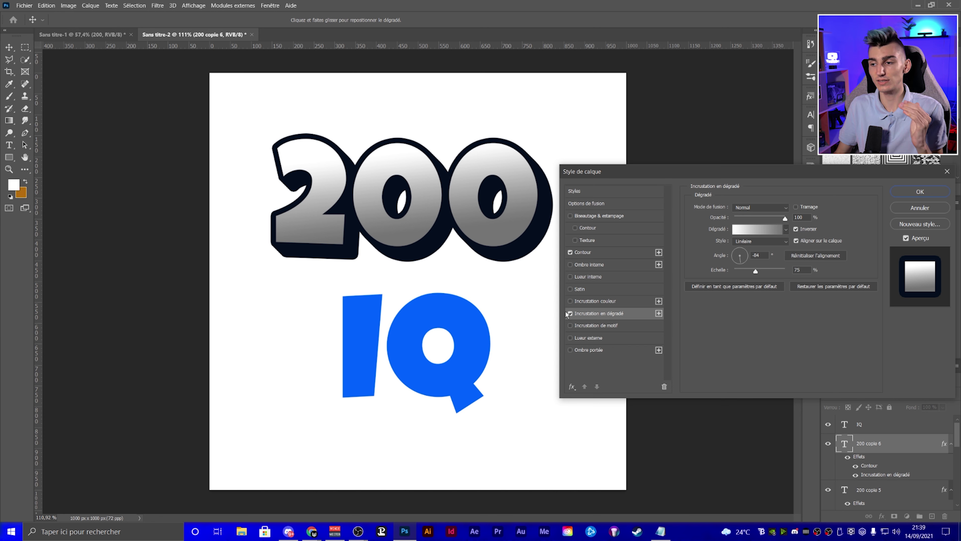
click(568, 313)
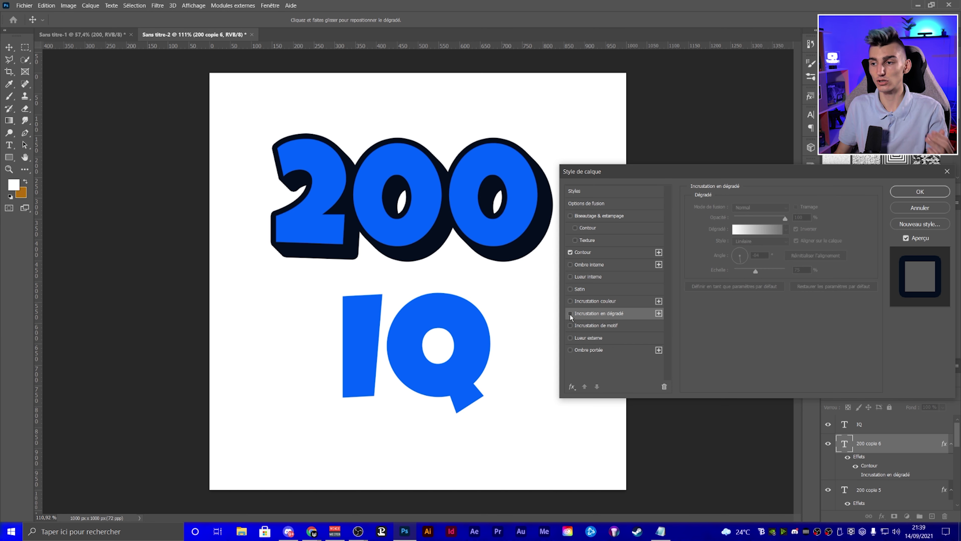
click(570, 252)
click(570, 252)
click(719, 275)
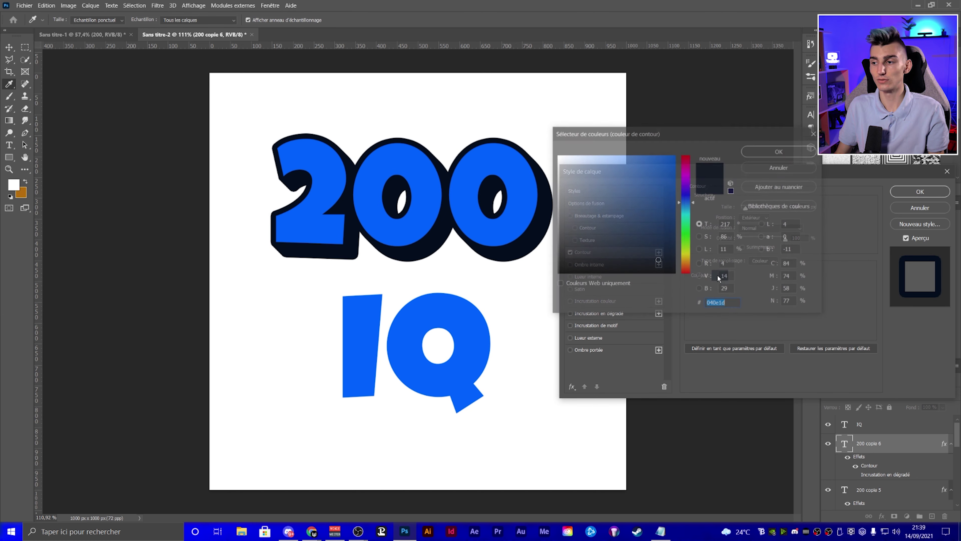
key(ctrl+v)
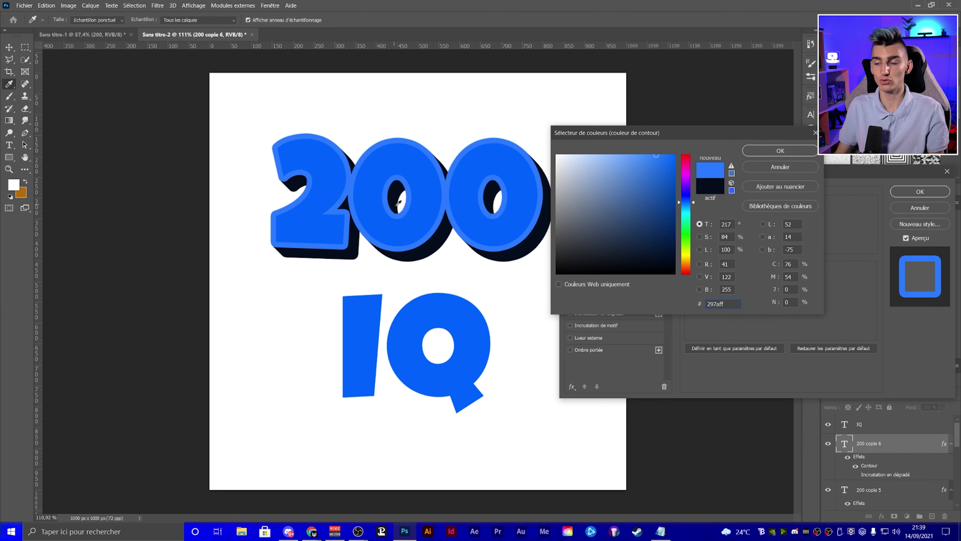
click(516, 253)
key(Return)
key(Return)
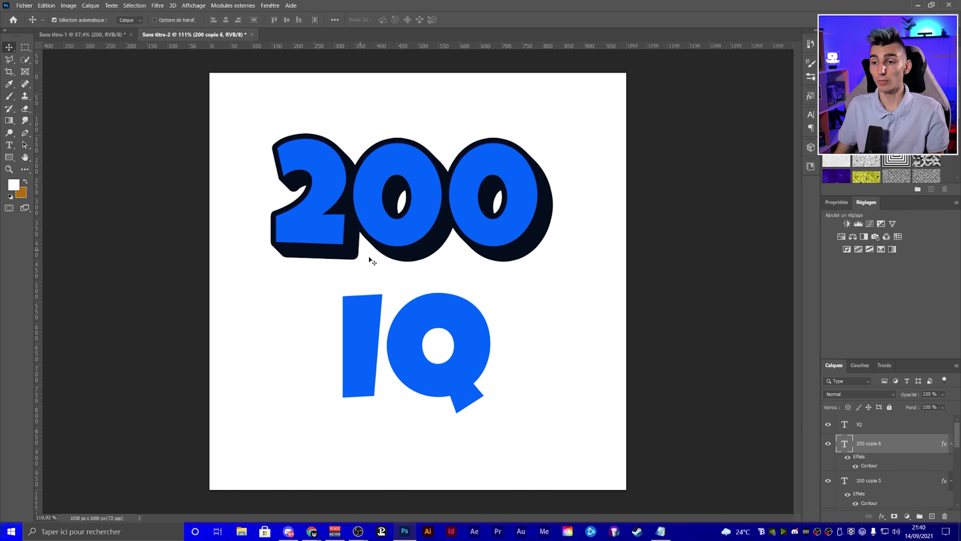
scroll(889, 463, down, 3)
- Group the 200 and 200 copie layers into a group named 200
scroll(888, 460, down, 2)
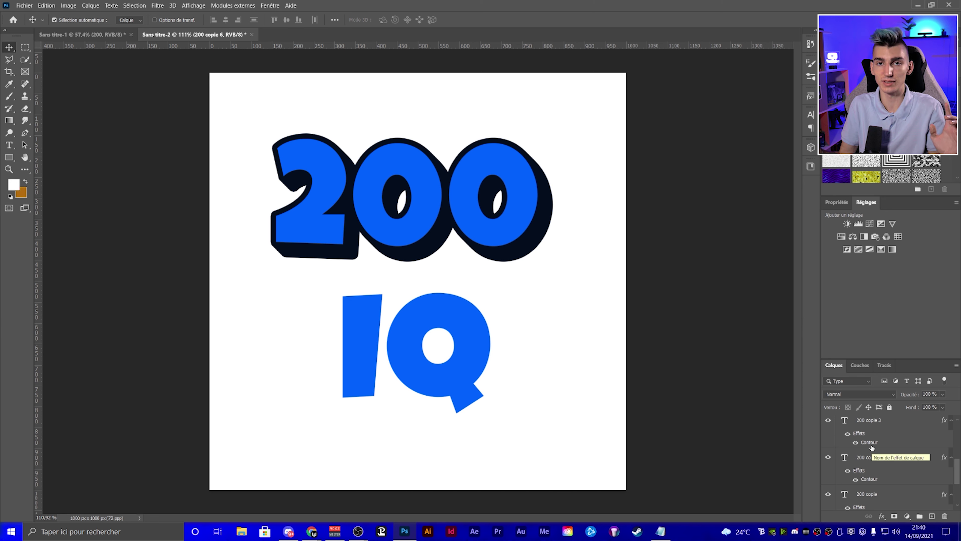
scroll(902, 470, down, 2)
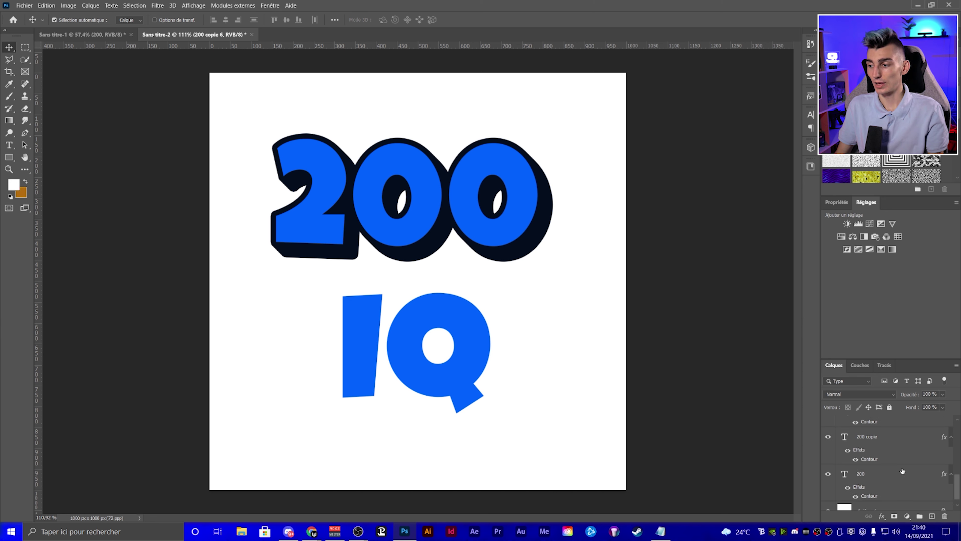
shift+click(865, 478)
scroll(867, 473, down, 1)
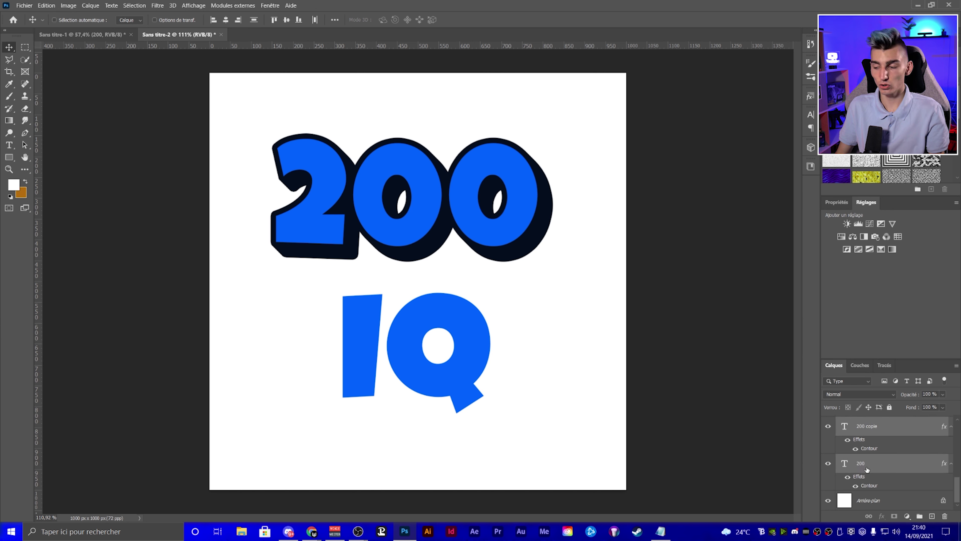
key(ctrl+g)
click(829, 440)
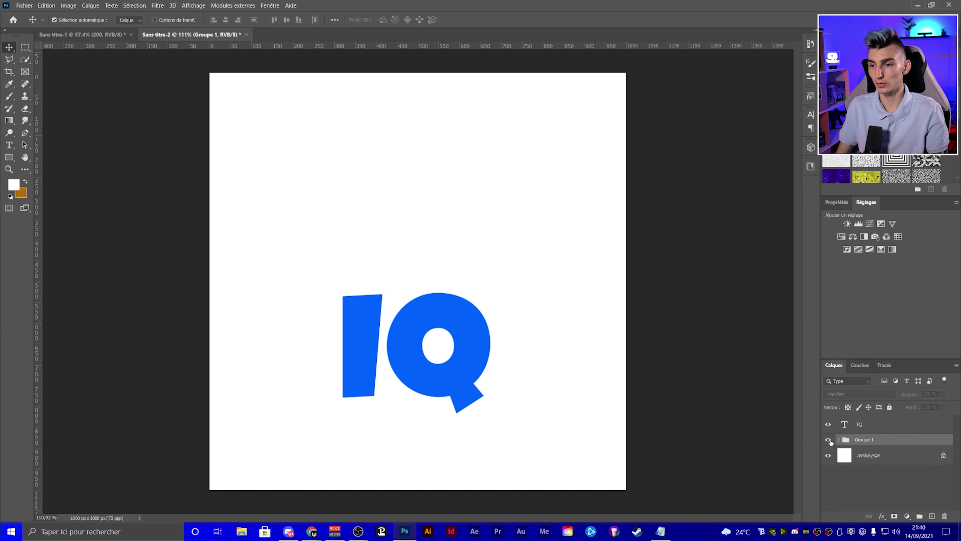
double_click(865, 440)
text(200)
click(878, 427)
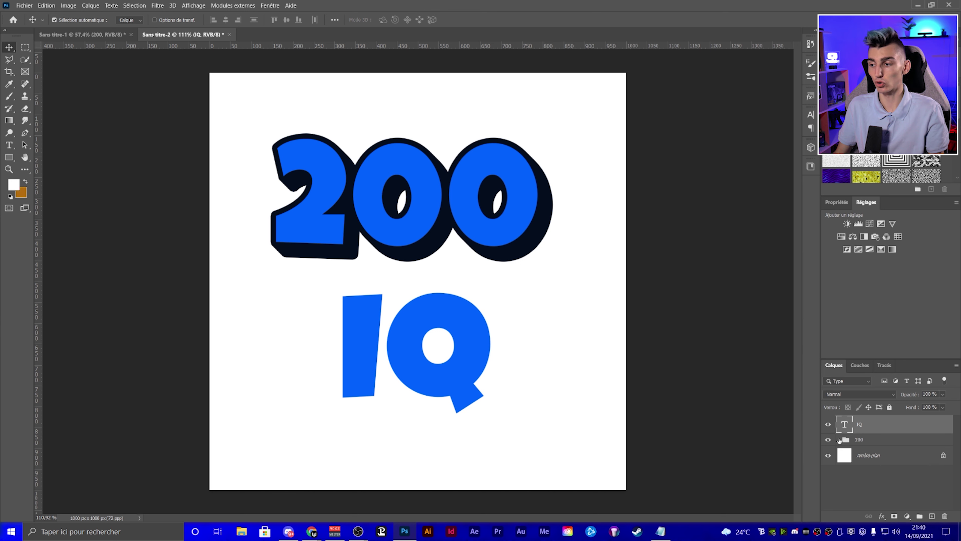
- Copy the 200 copy's outline and extrusion layer style
click(840, 440)
right_click(884, 458)
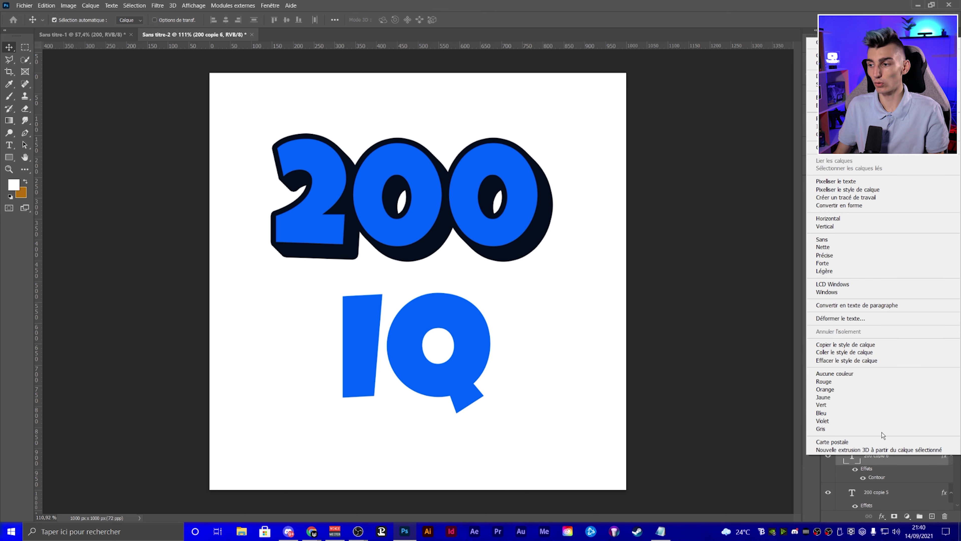
click(858, 343)
scroll(467, 258, up, 4)
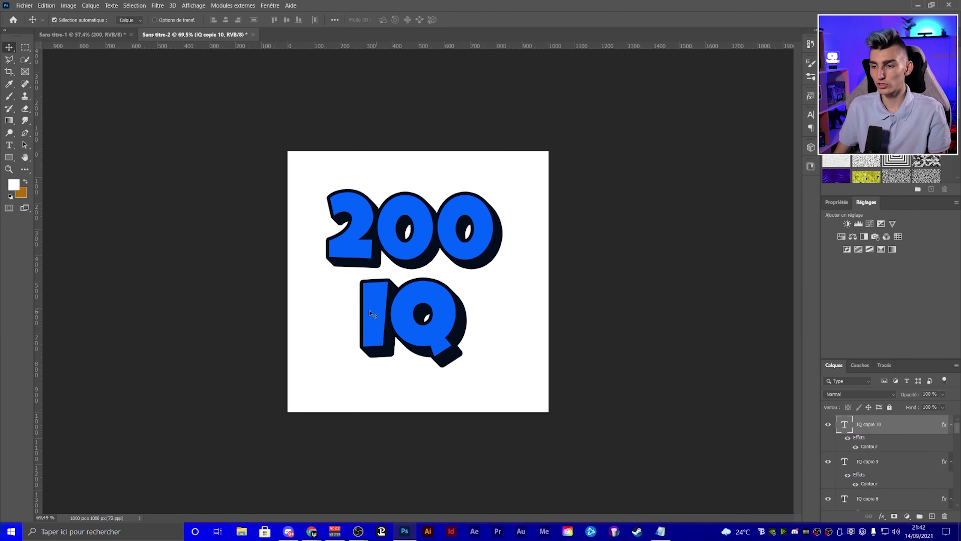
scroll(395, 313, up, 3)
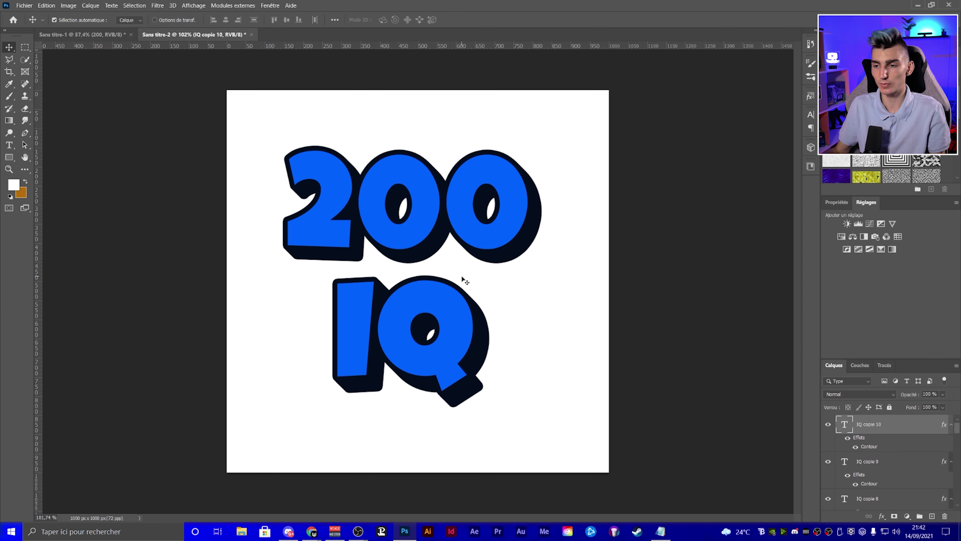
scroll(437, 250, up, 2)
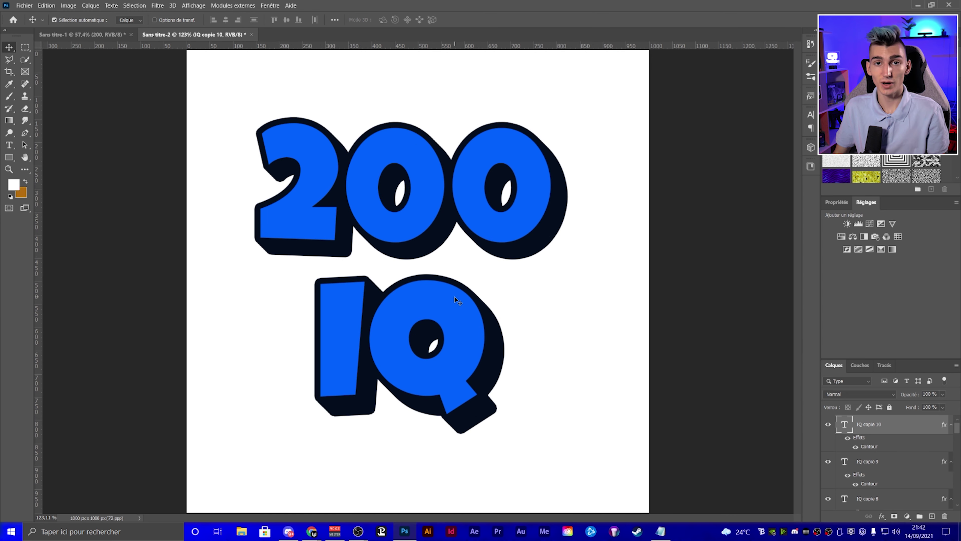
scroll(889, 447, down, 5)
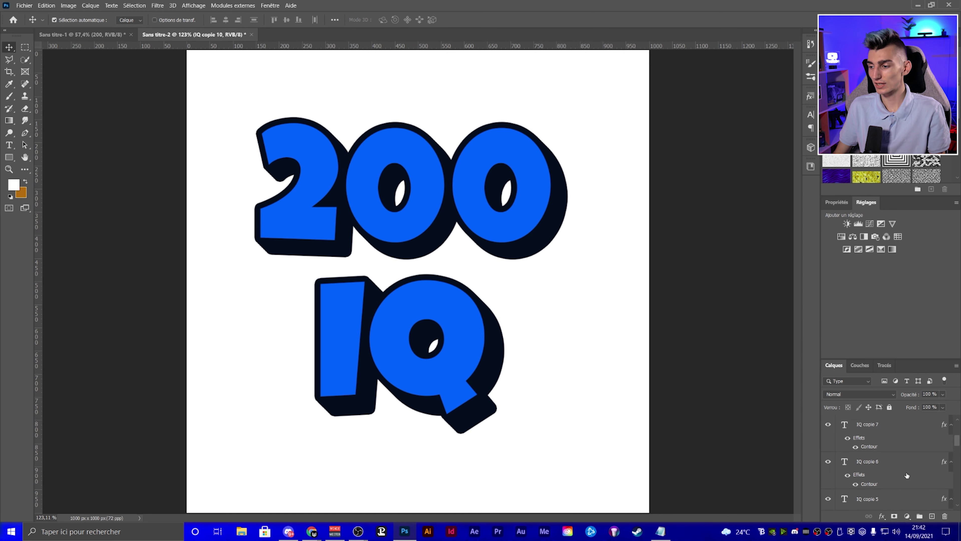
scroll(890, 458, down, 5)
- Put the IQ layers into a new group named IQ
click(871, 429)
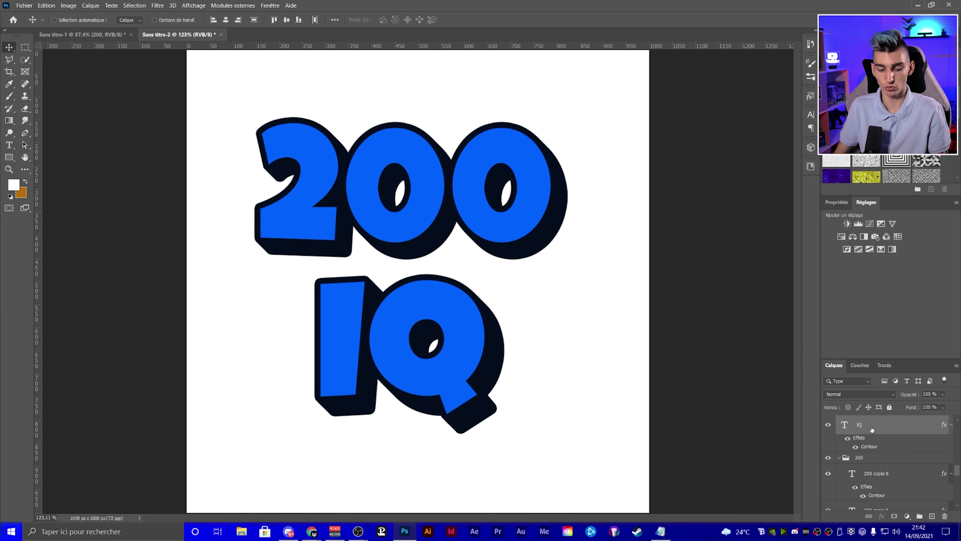
key(ctrl+g)
text(IQ)
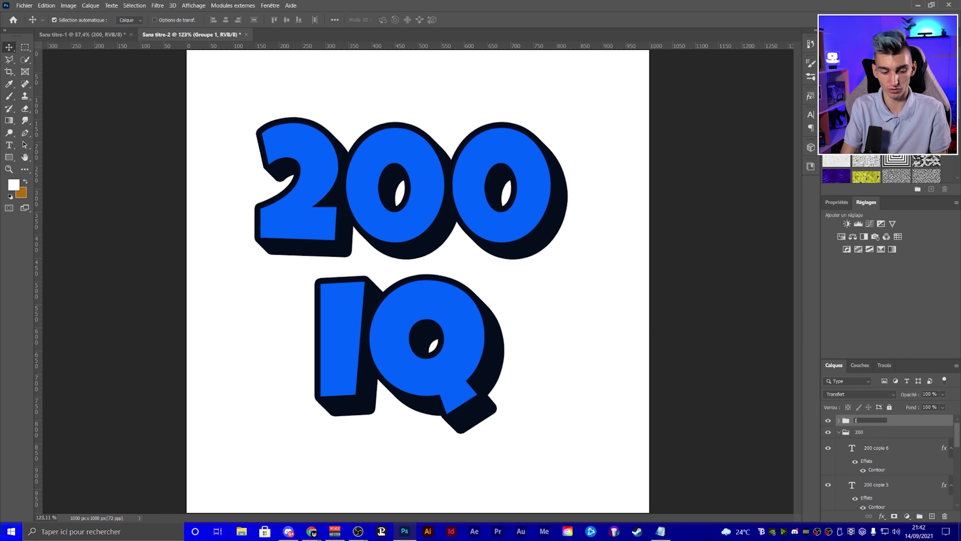
key(Return)
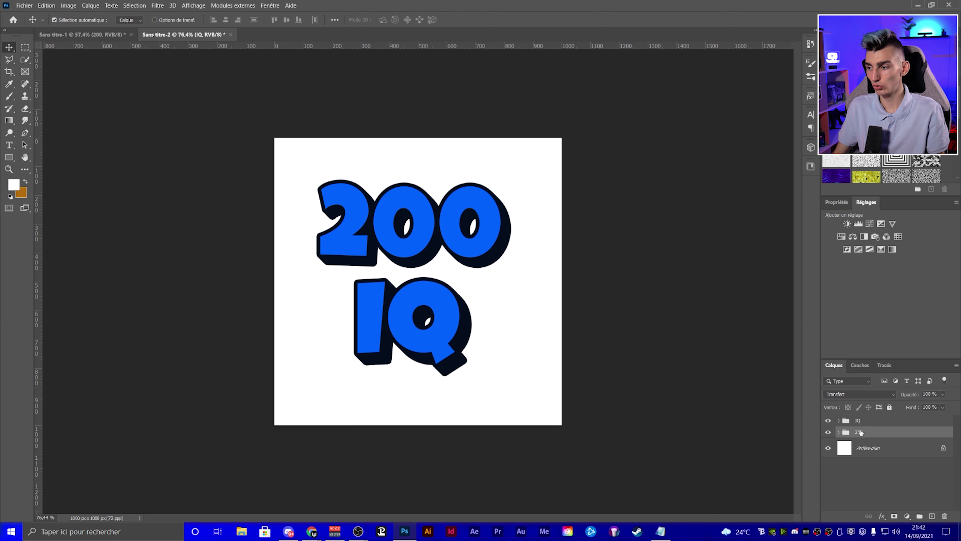
- Shift both the 200 and IQ groups together slightly down-right
shift+click(869, 436)
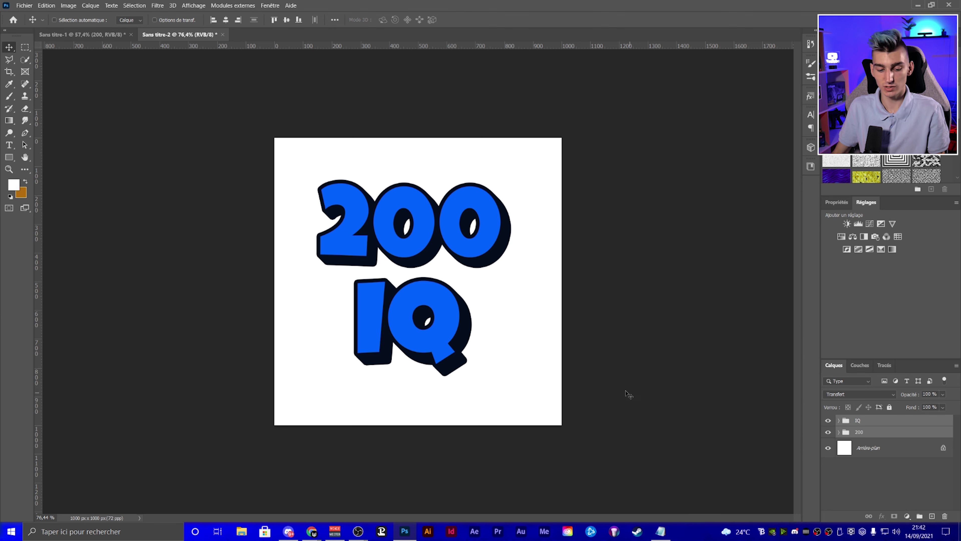
key(ctrl+t)
mouse_move(430, 284)
mouse_down()
mouse_move(435, 299)
mouse_move(435, 289)
mouse_up()
click(521, 20)
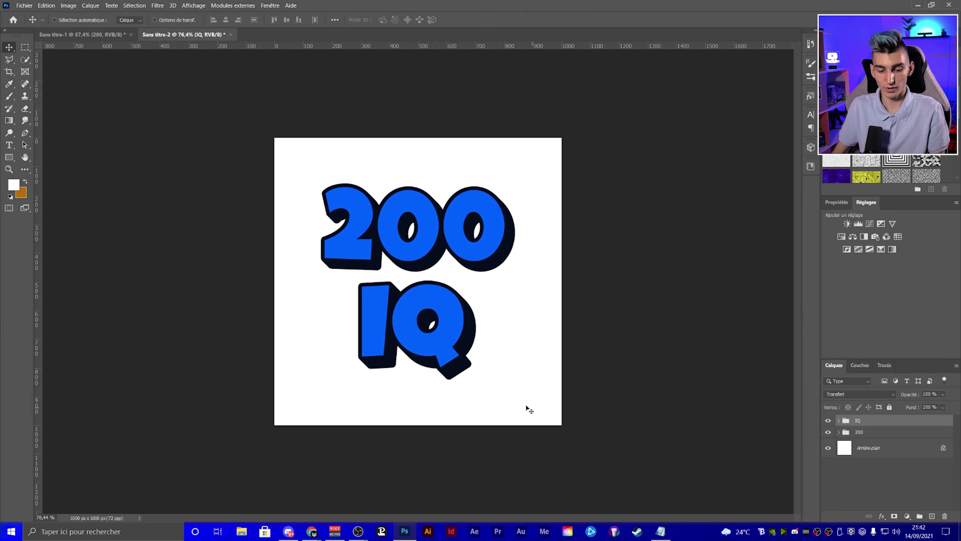
- Move the IQ group up under the 200, enlarge it, then select the background layer
key(ctrl+t)
drag(439, 333, 439, 319)
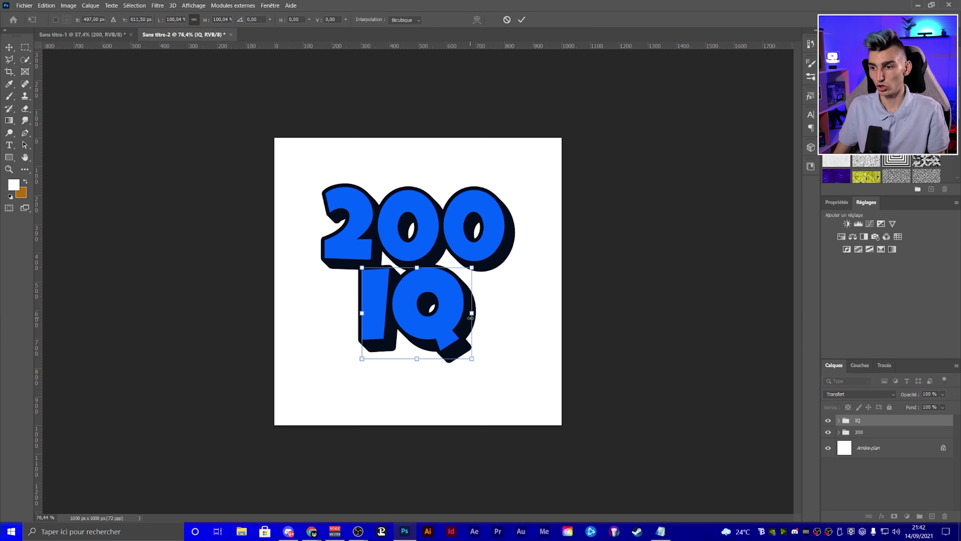
drag(417, 359, 417, 388)
key(Return)
scroll(605, 348, down, 2)
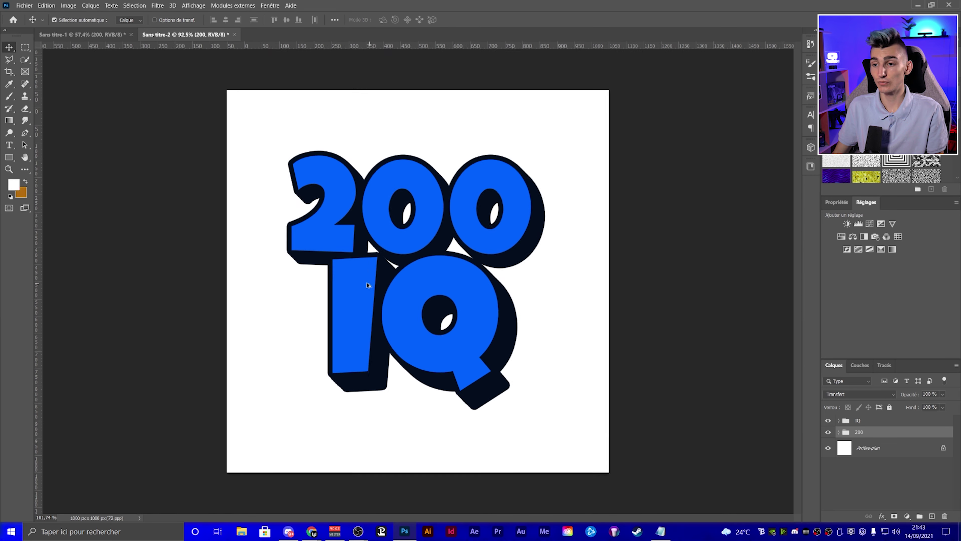
scroll(397, 280, up, 5)
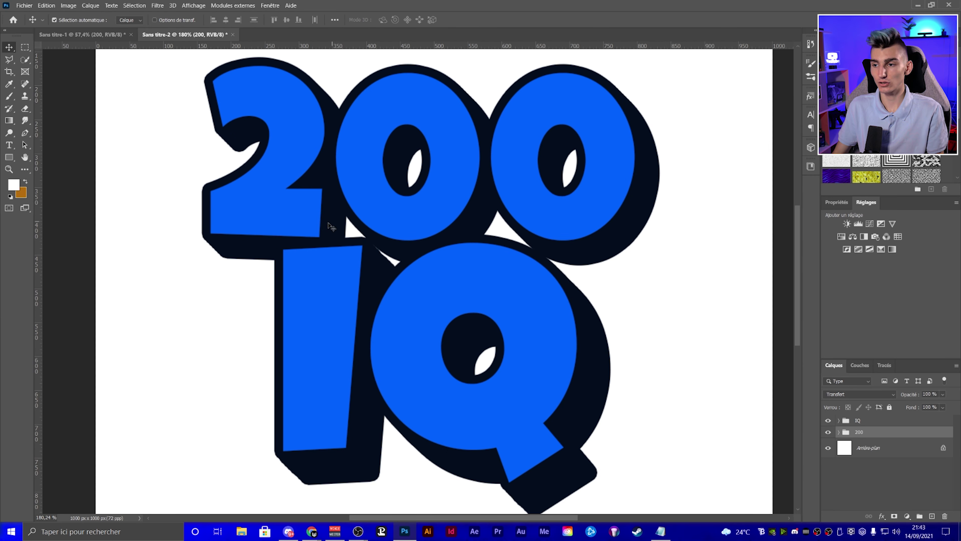
scroll(551, 269, up, 3)
scroll(547, 251, up, 3)
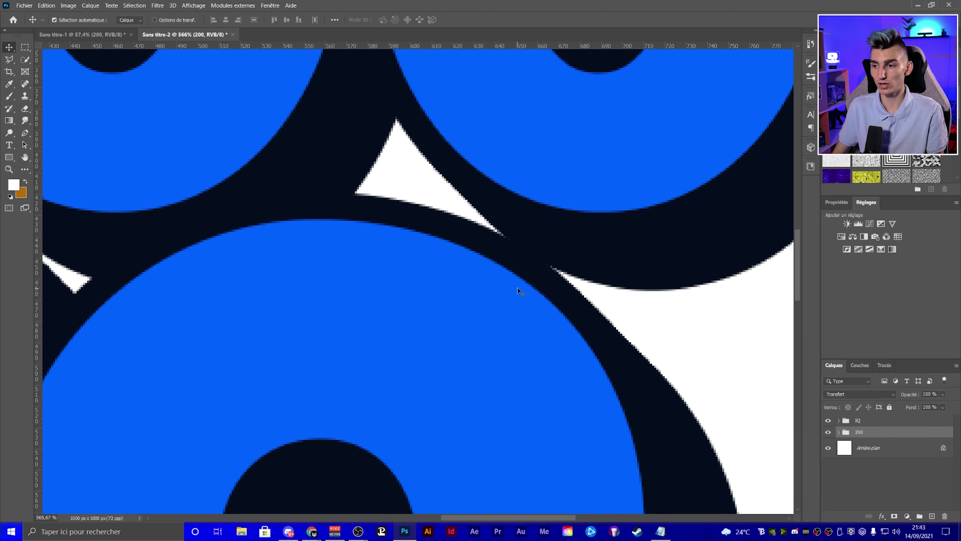
scroll(528, 243, down, 2)
scroll(528, 244, down, 3)
scroll(528, 243, down, 1)
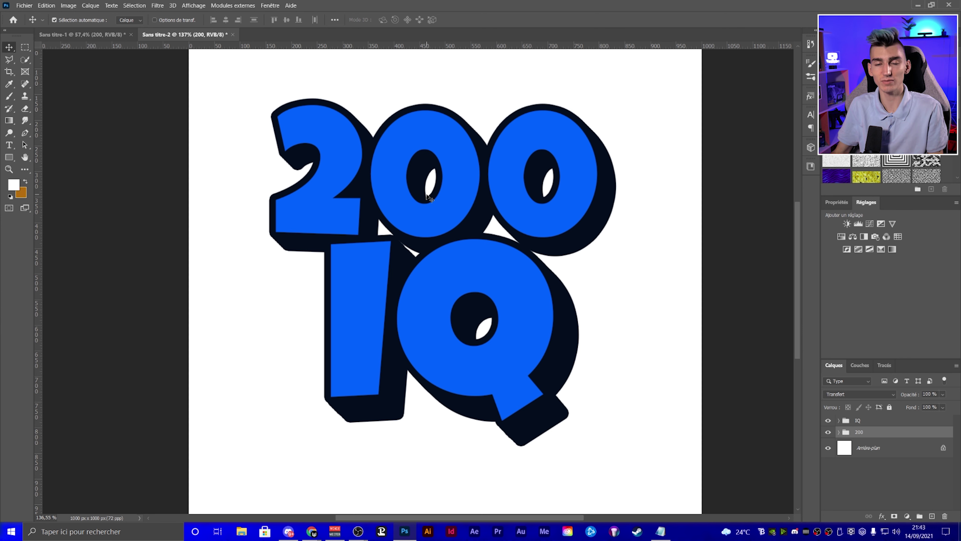
scroll(360, 365, down, 1)
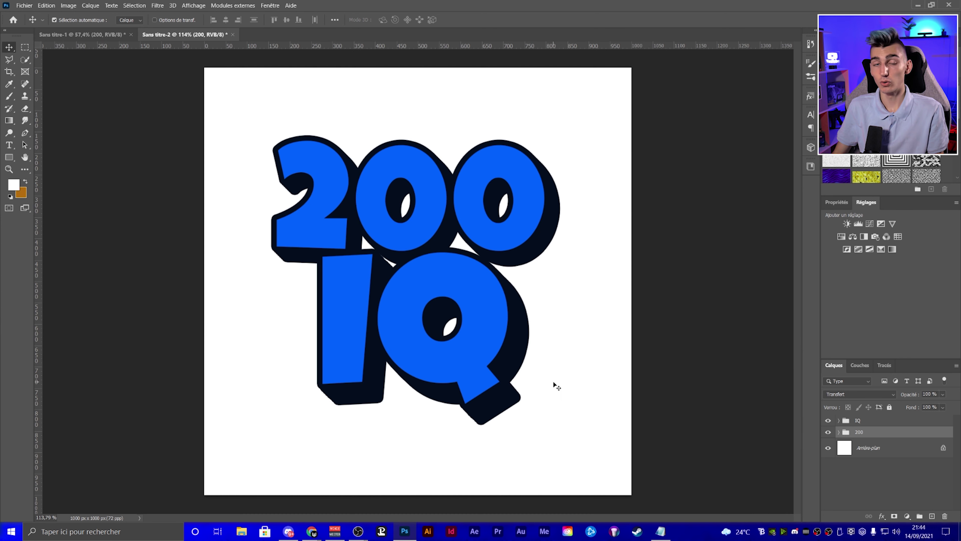
click(856, 450)
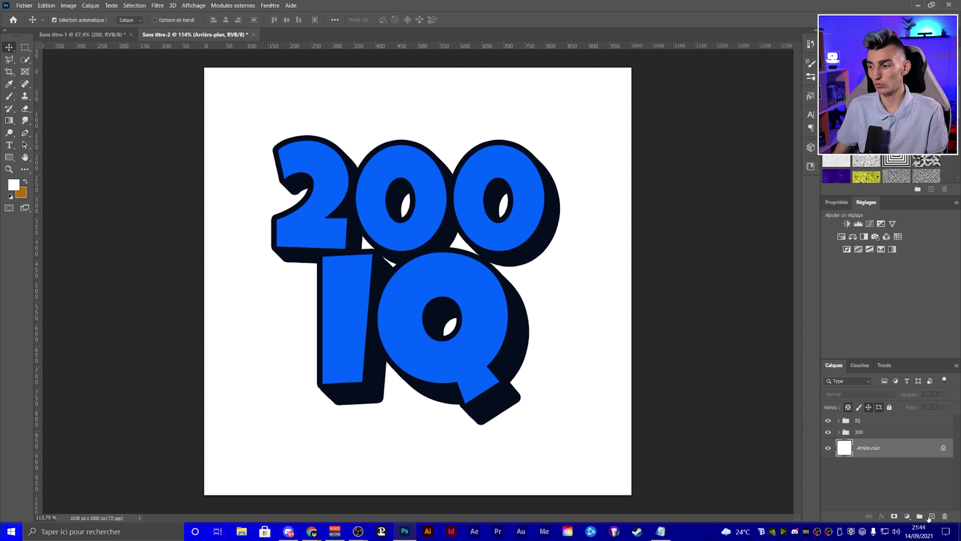
- Add a new layer above the background, sample the outline's dark navy, and set a 65 px brush
key(ctrl+shift+alt+n)
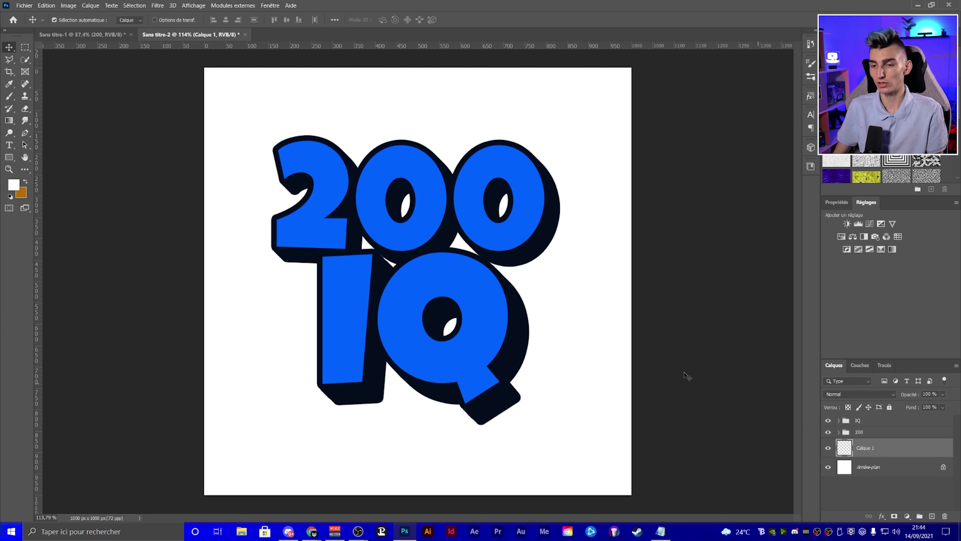
click(13, 184)
click(386, 261)
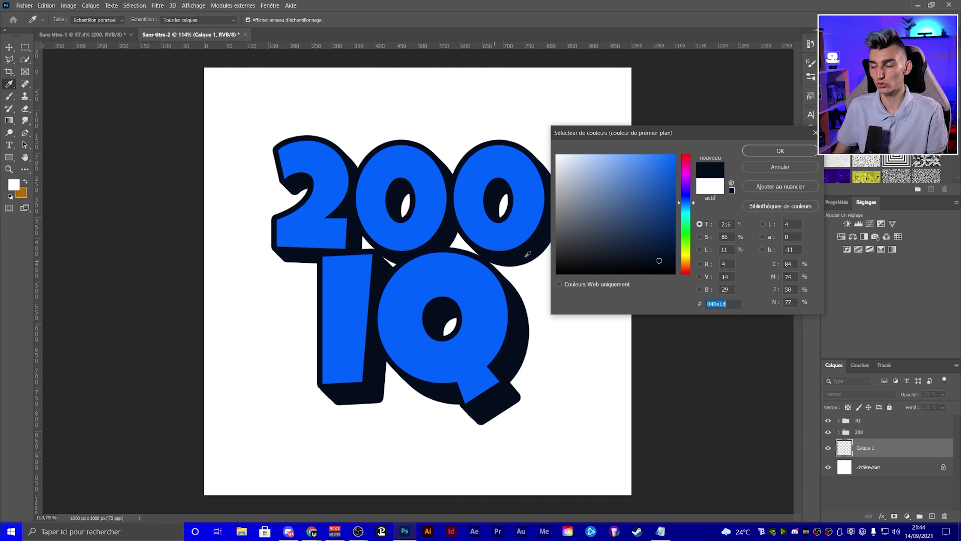
key(Return)
key(b)
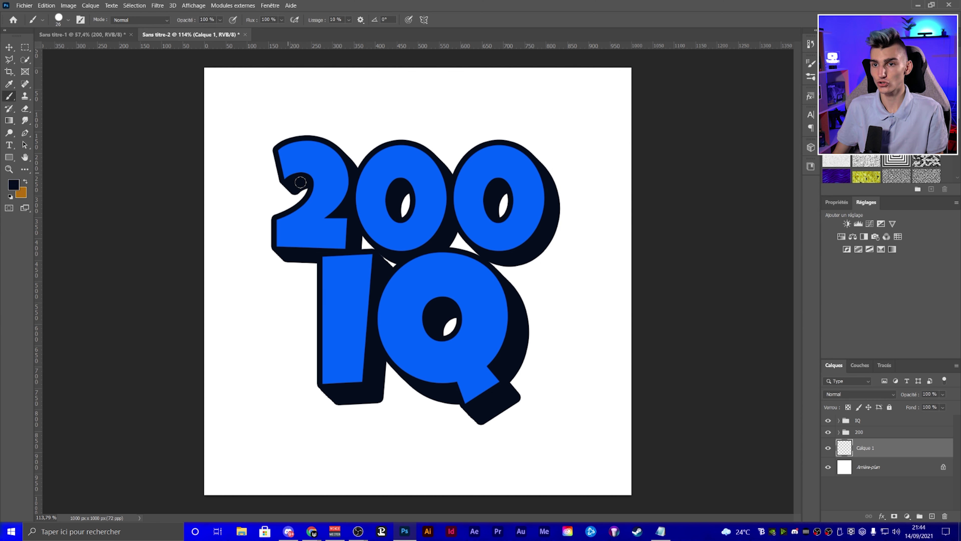
right_click(370, 247)
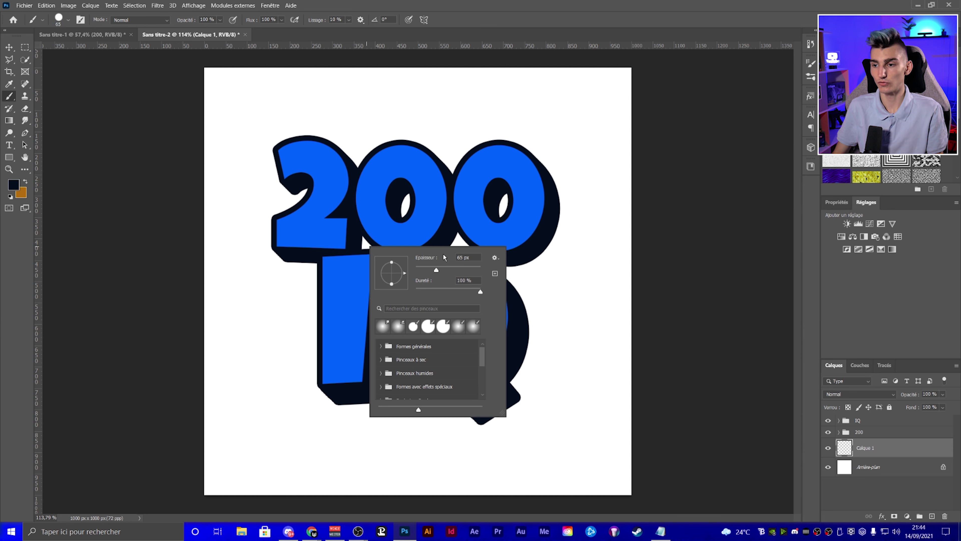
key(Return)
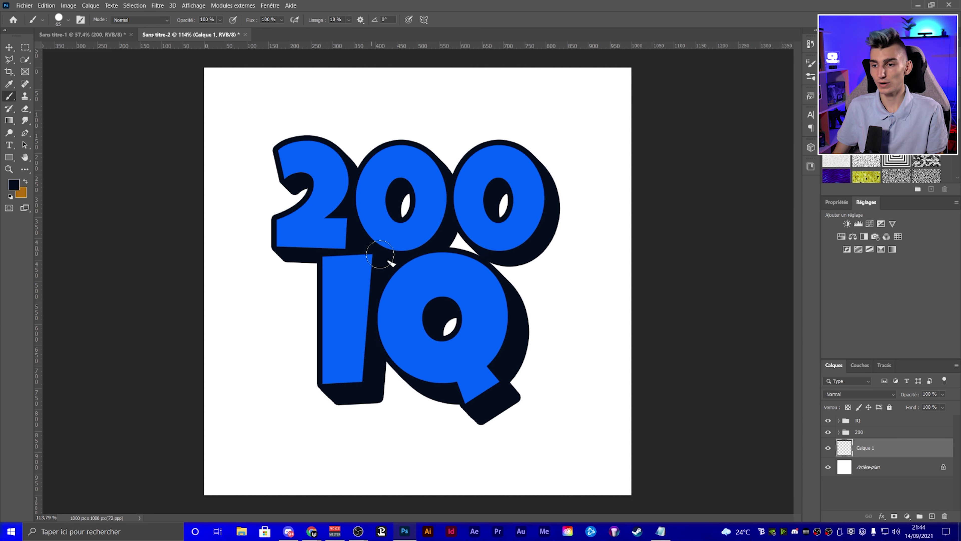
- Paint dark navy over the white gaps between 200 and IQ and inside the Q and 0s
drag(446, 314, 453, 330)
drag(405, 197, 406, 212)
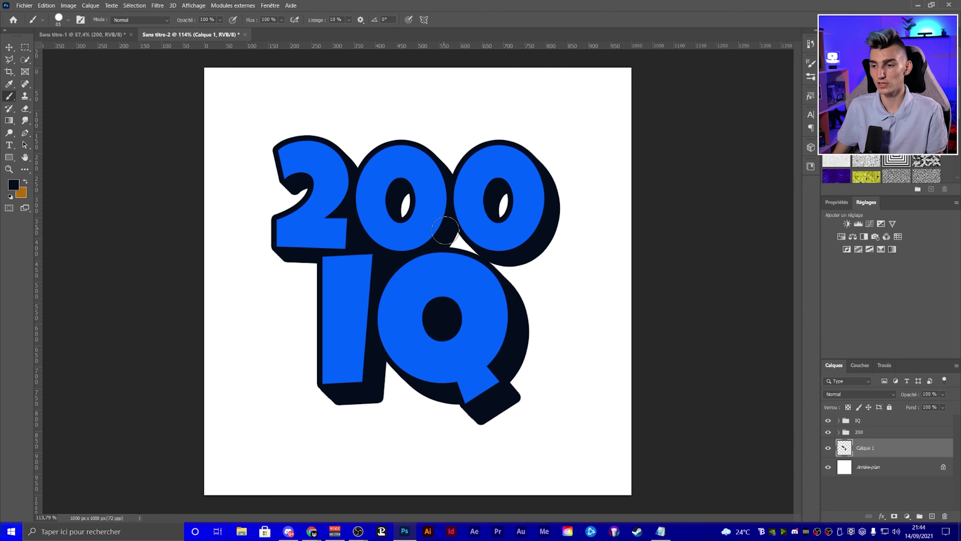
drag(503, 195, 504, 212)
scroll(396, 254, down, 2)
scroll(396, 254, down, 2)
scroll(395, 254, down, 1)
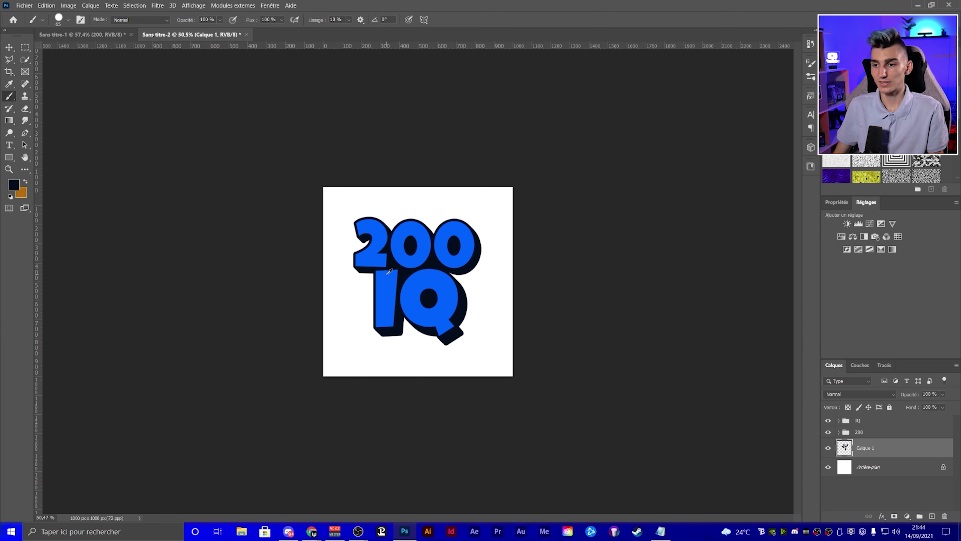
scroll(396, 254, down, 1)
scroll(385, 272, up, 1)
scroll(381, 272, up, 1)
- Give the IQ copie 10 layer a white-to-grey gradient overlay
ctrl+click(419, 323)
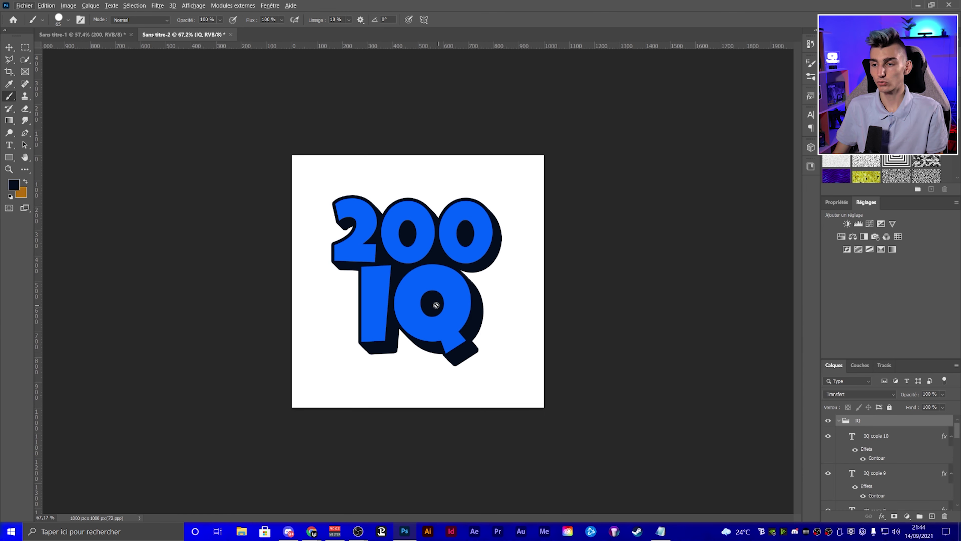
scroll(418, 341, up, 2)
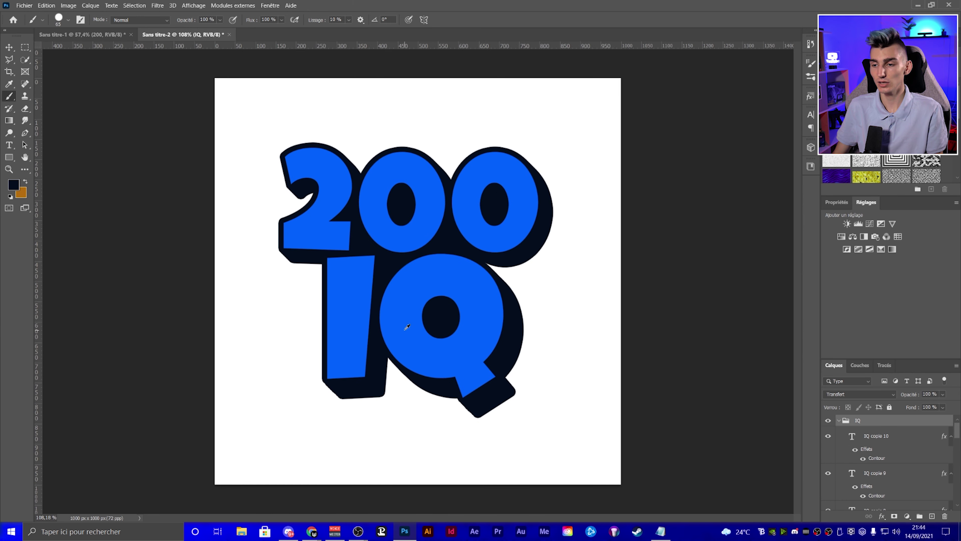
scroll(559, 370, down, 1)
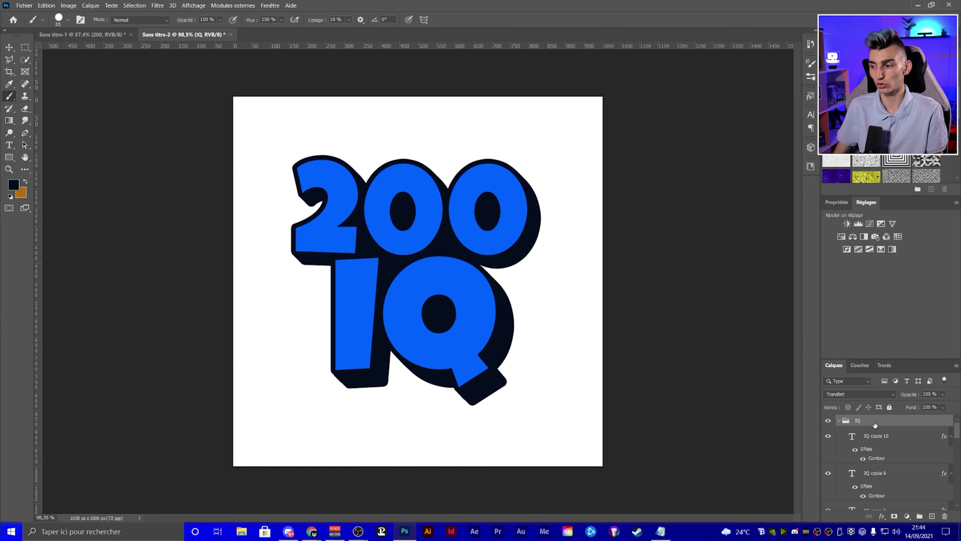
click(837, 421)
click(839, 420)
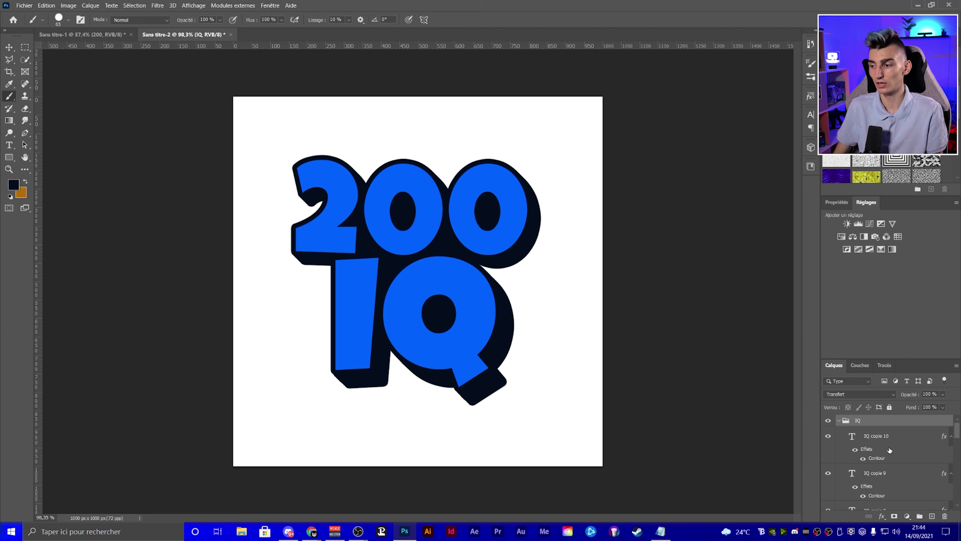
click(899, 438)
double_click(899, 437)
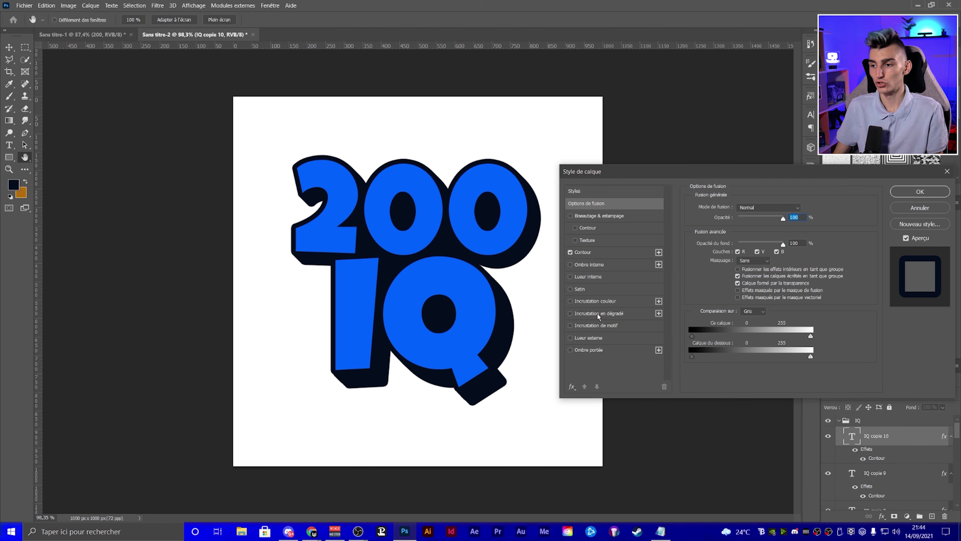
click(579, 312)
click(758, 229)
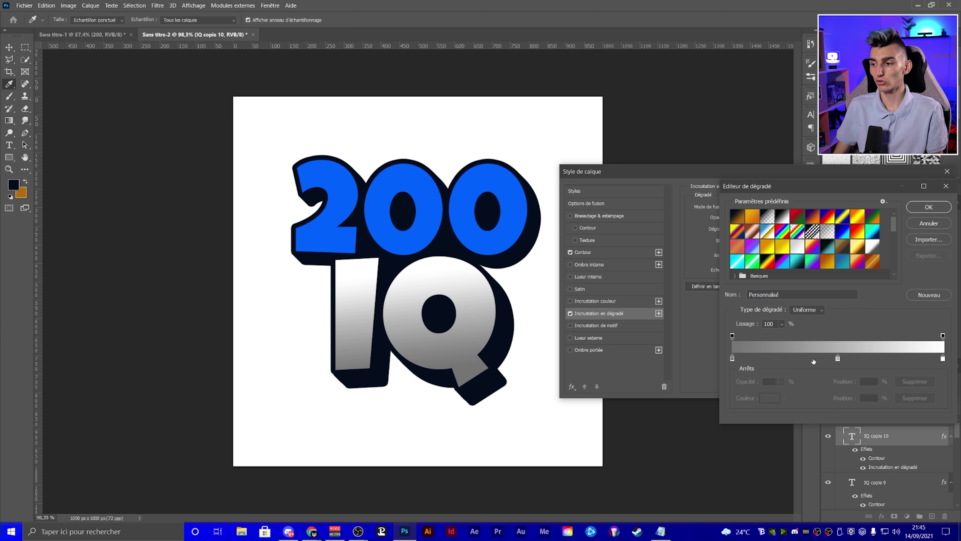
click(929, 226)
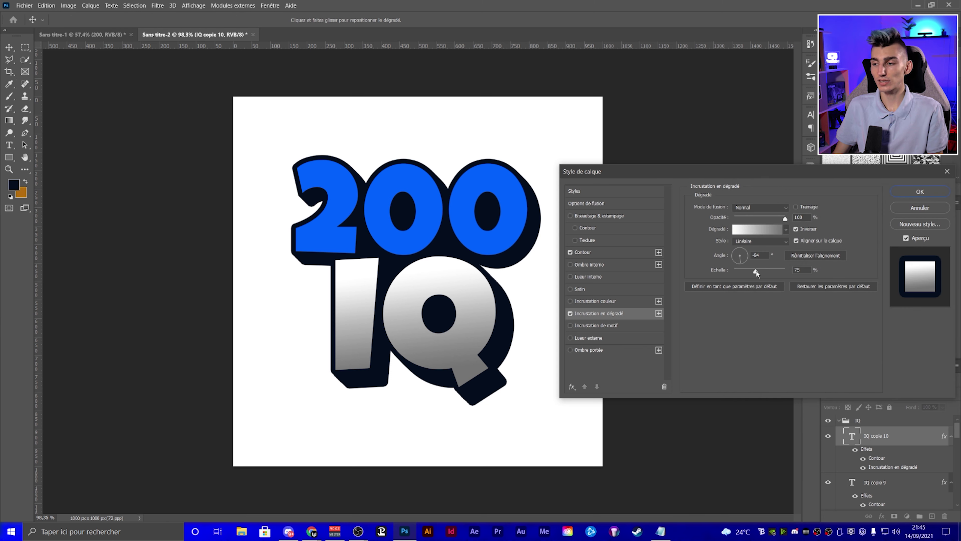
- Reduce the IQ gradient scale to about 66%, keeping the Linear style after trying Reflected and Diamond
drag(765, 272, 751, 274)
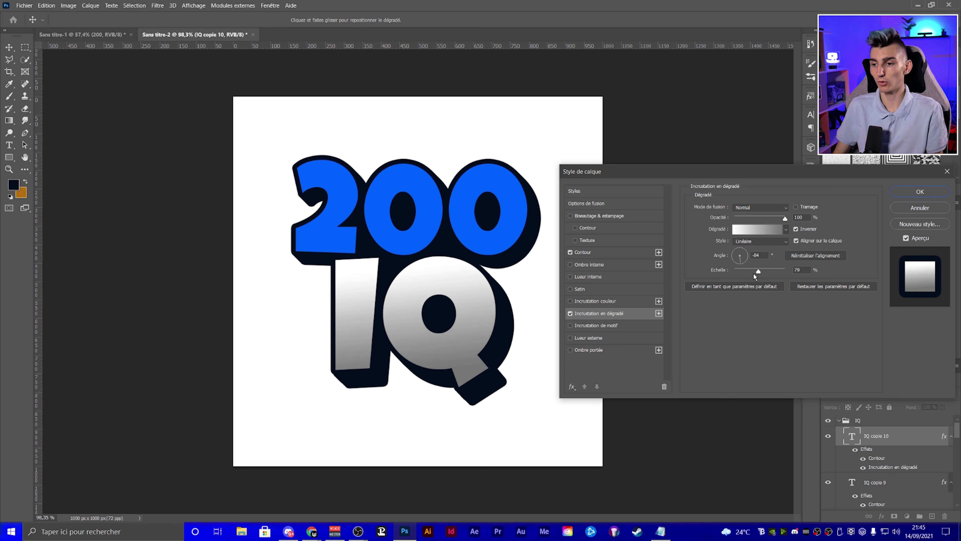
drag(752, 274, 751, 271)
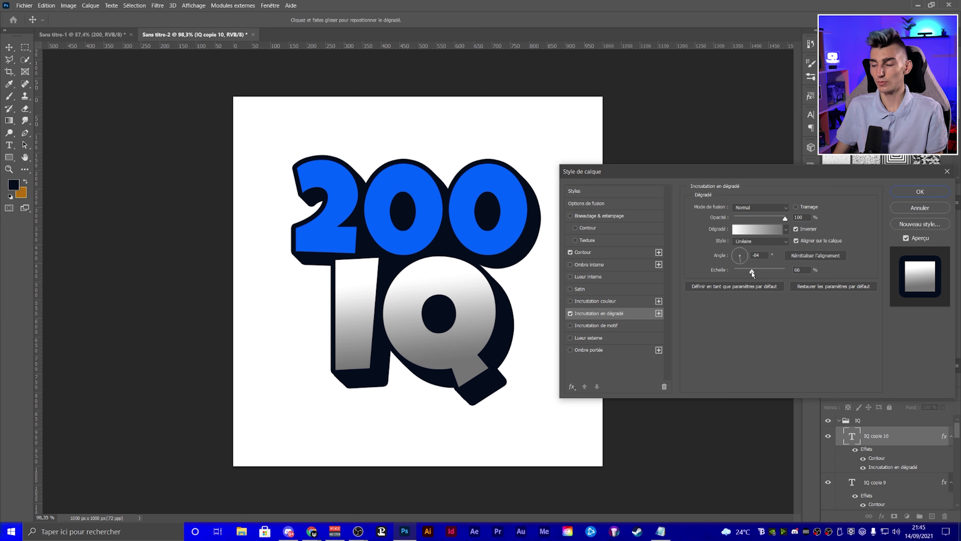
click(755, 241)
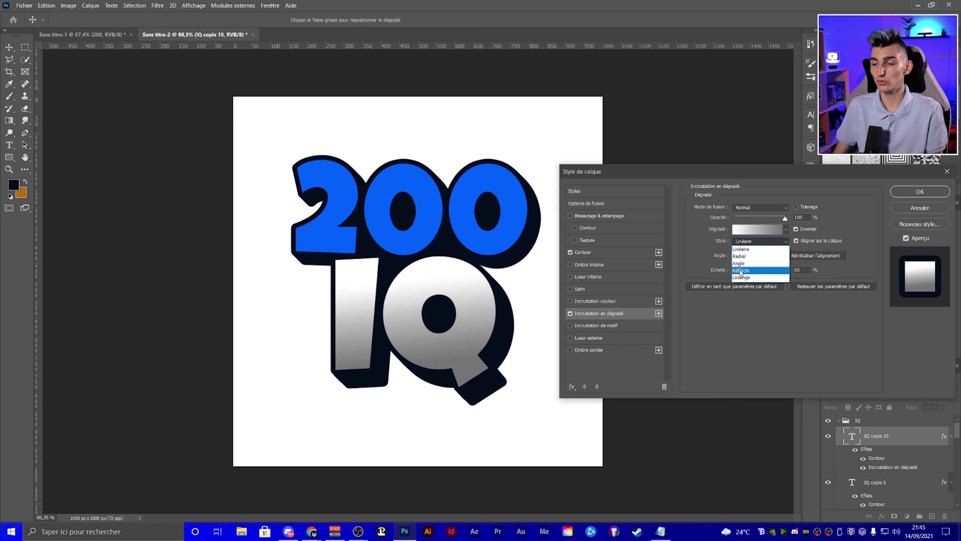
click(740, 270)
click(762, 242)
click(741, 277)
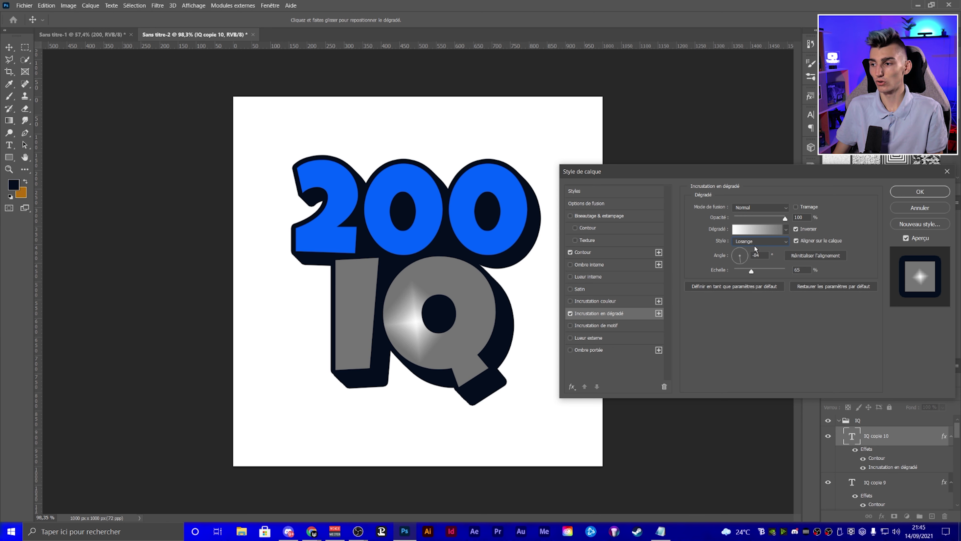
click(756, 242)
click(742, 249)
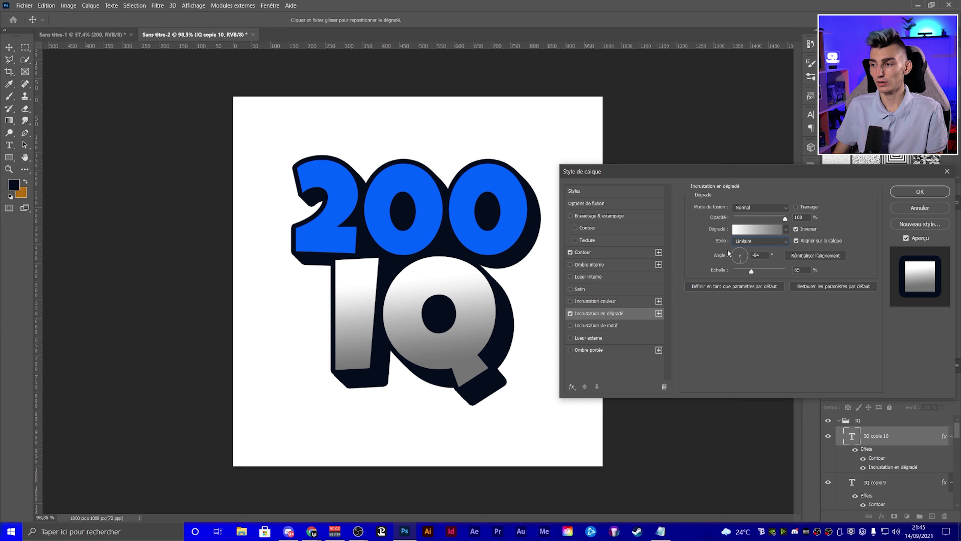
- Add an 8 px Bevel & Emboss to the IQ text and apply the effects
click(570, 216)
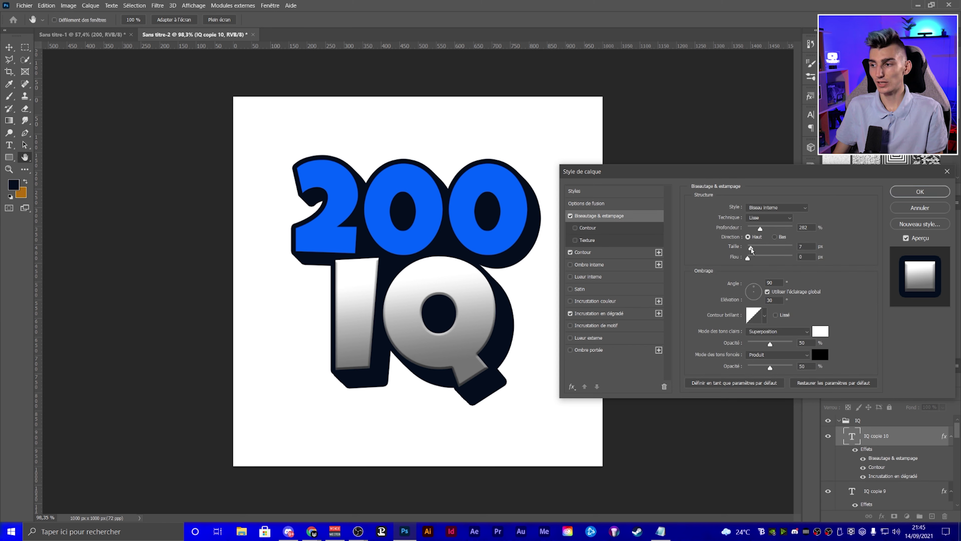
drag(750, 248, 751, 250)
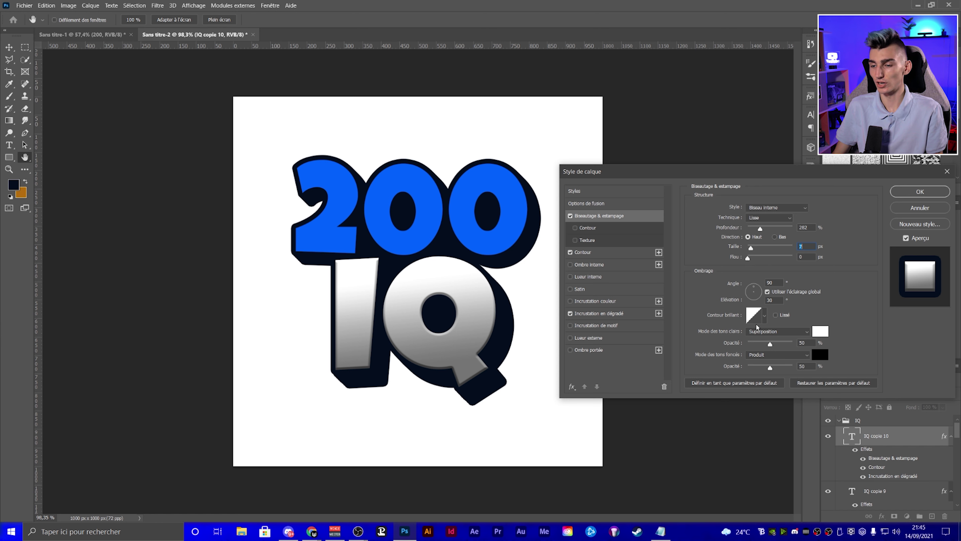
key(Return)
scroll(598, 324, down, 1)
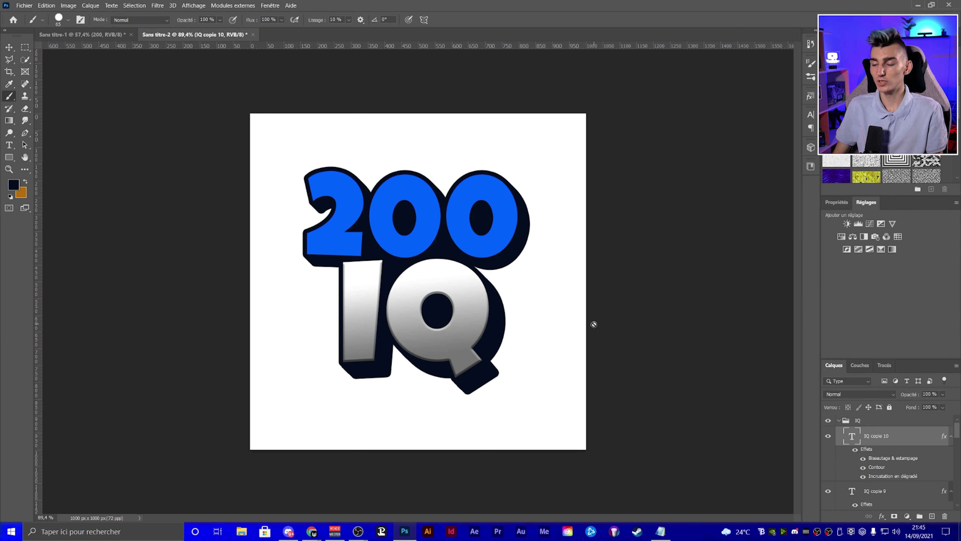
- Give the 200 copie 6 layer a 7 px Bevel & Emboss
click(839, 421)
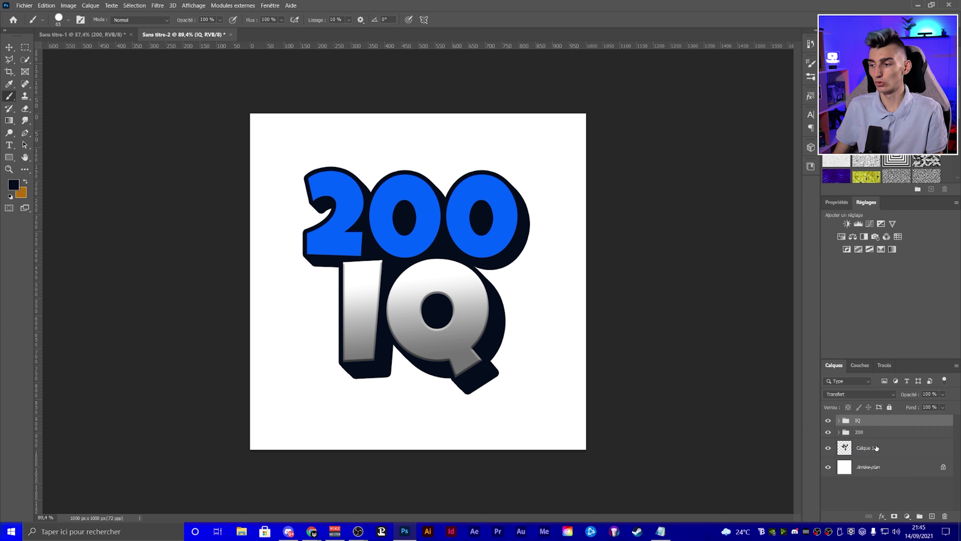
click(853, 434)
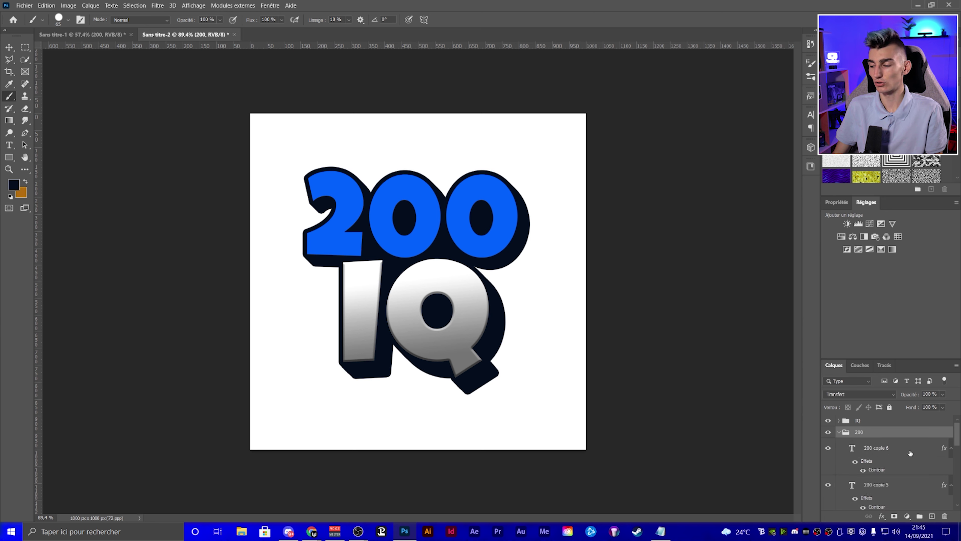
click(910, 452)
double_click(911, 453)
click(587, 218)
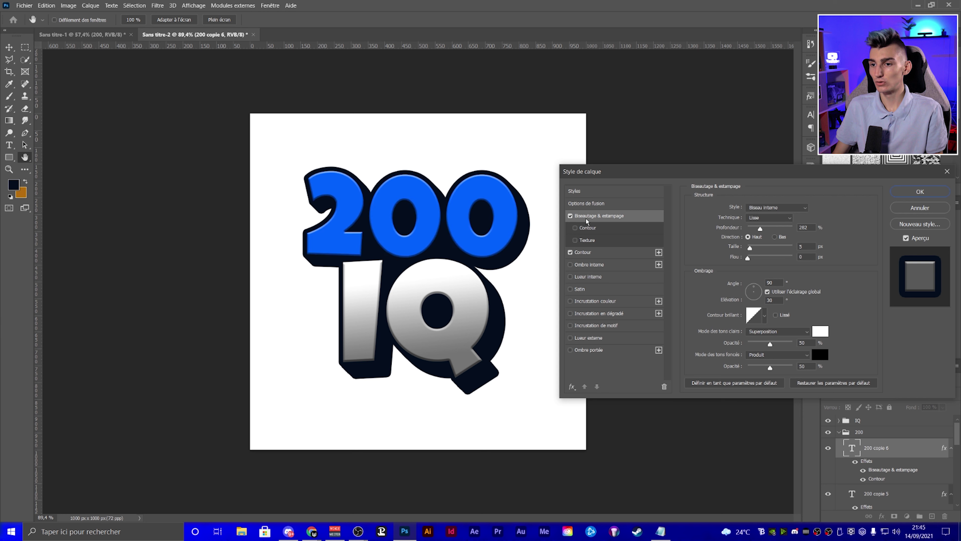
drag(734, 247, 740, 248)
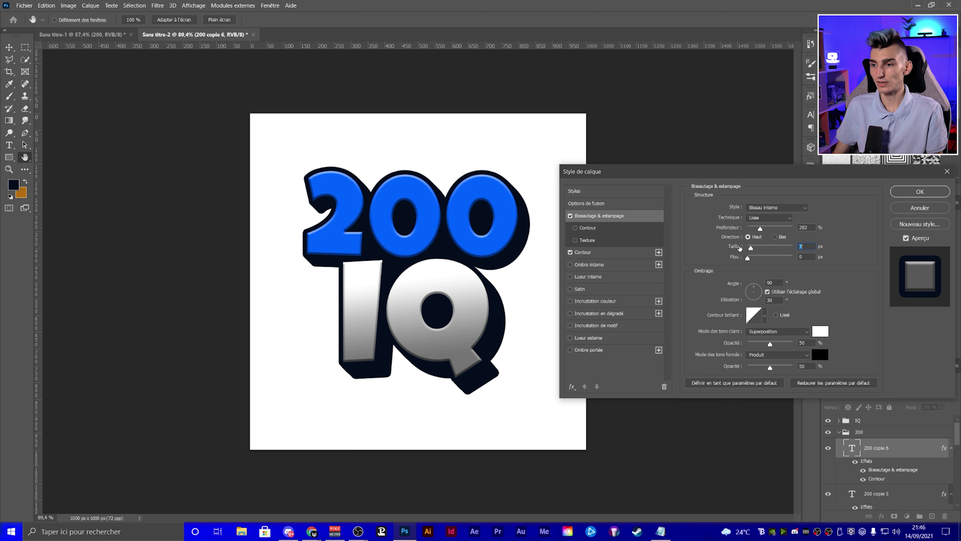
- Add a blue-cyan gradient overlay at 95% scale to the 200 text and apply it
click(597, 314)
click(753, 229)
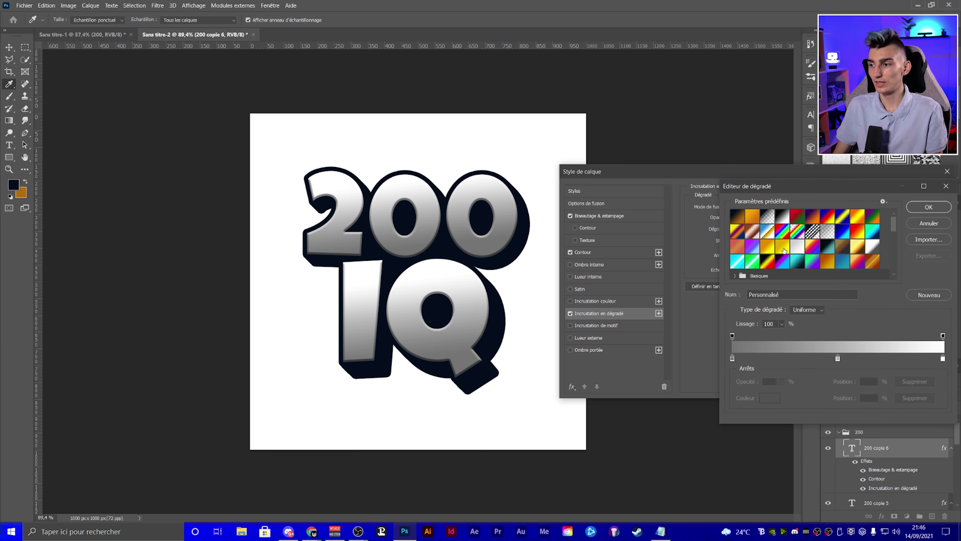
drag(811, 192, 662, 176)
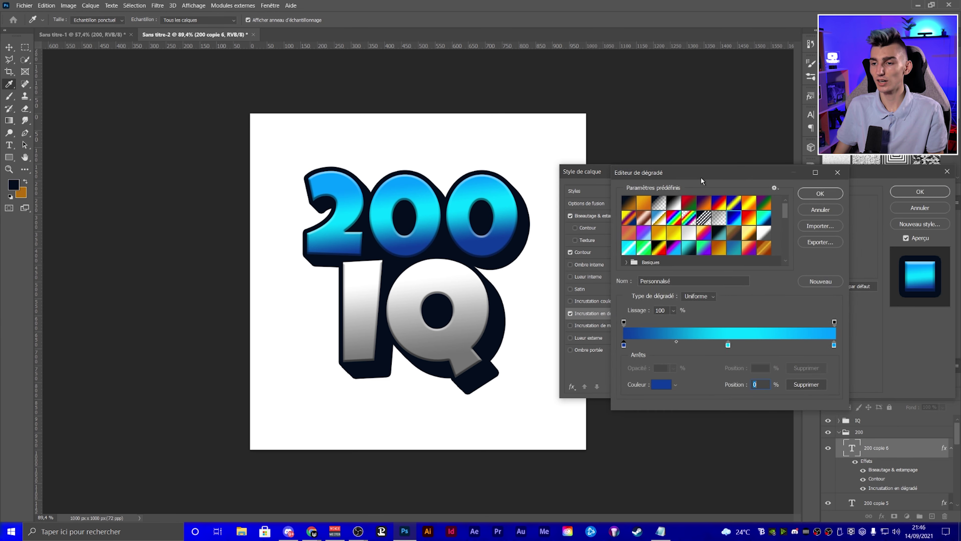
key(Return)
drag(709, 267, 715, 268)
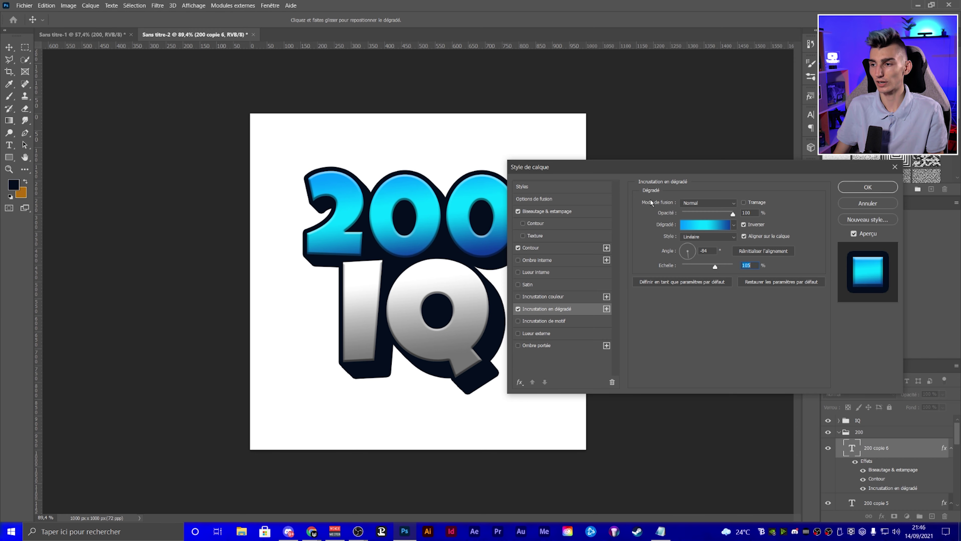
drag(648, 168, 605, 226)
key(Return)
click(839, 432)
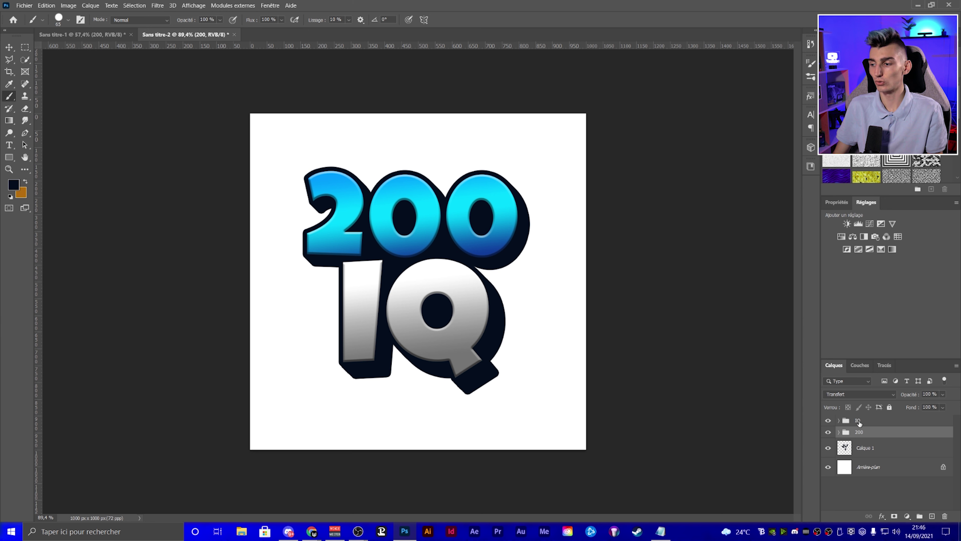
- Group the IQ and 200 groups into a new group named TEXTE
shift+click(849, 418)
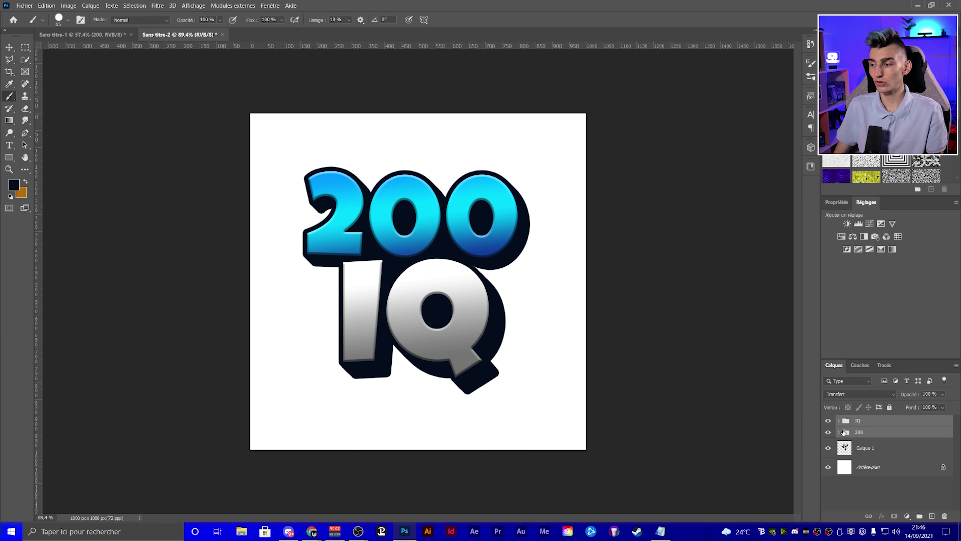
key(ctrl+g)
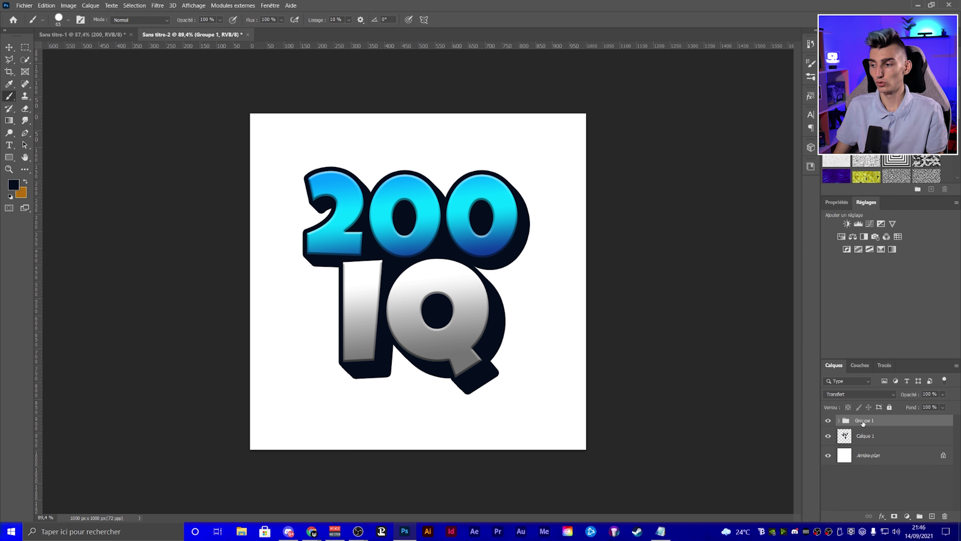
double_click(863, 421)
text(TEXTE)
key(Return)
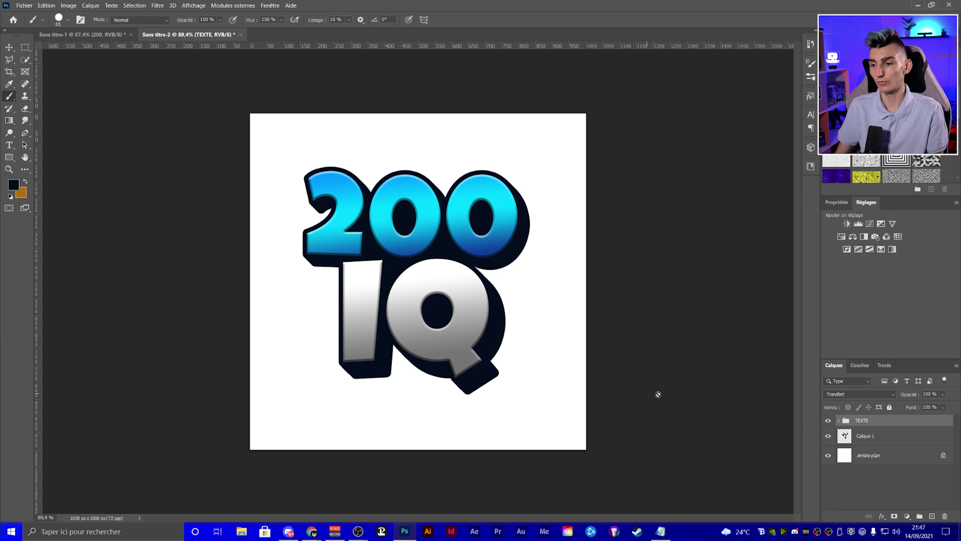
- Move Calque 1 into the TEXTE group, below the 200 group
click(864, 440)
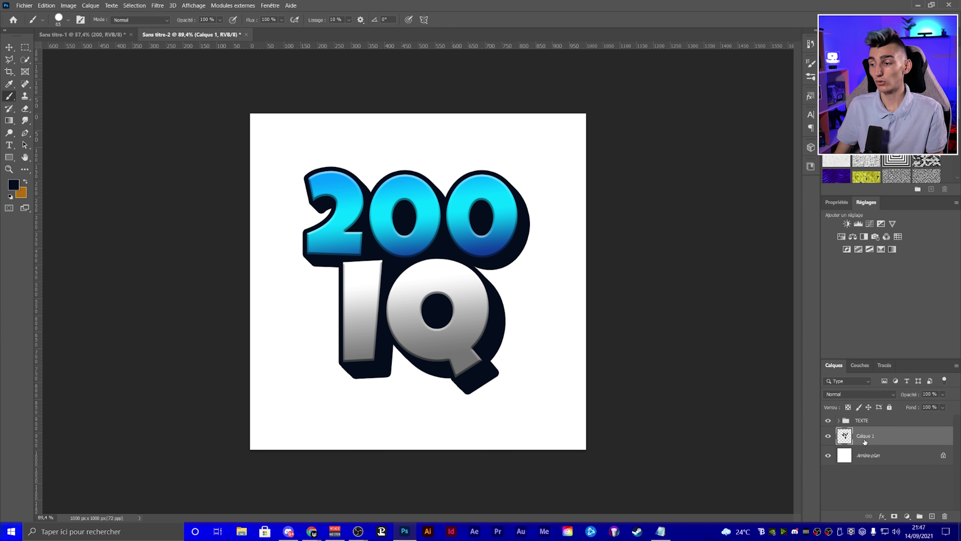
click(828, 436)
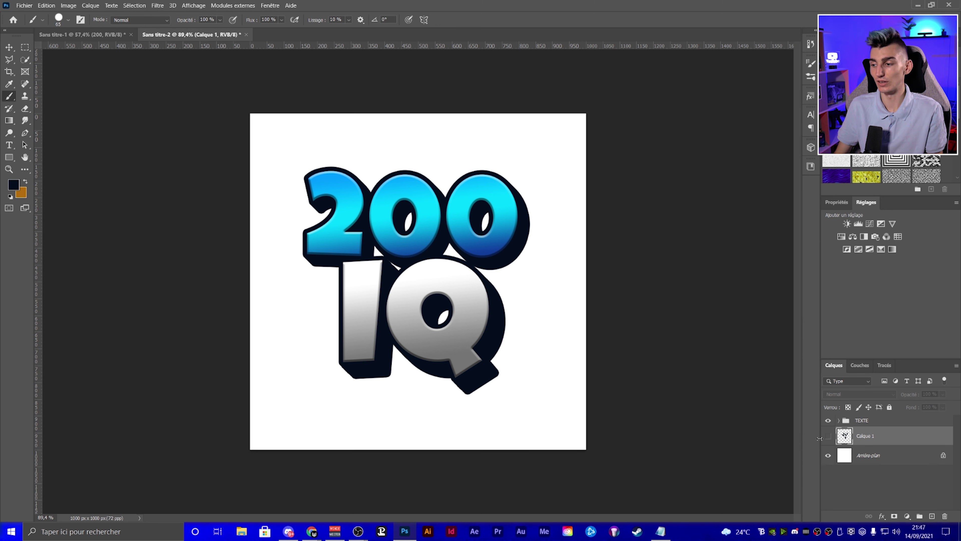
click(828, 435)
mouse_move(867, 435)
mouse_down()
mouse_move(875, 421)
mouse_move(891, 470)
mouse_up()
click(839, 420)
click(869, 422)
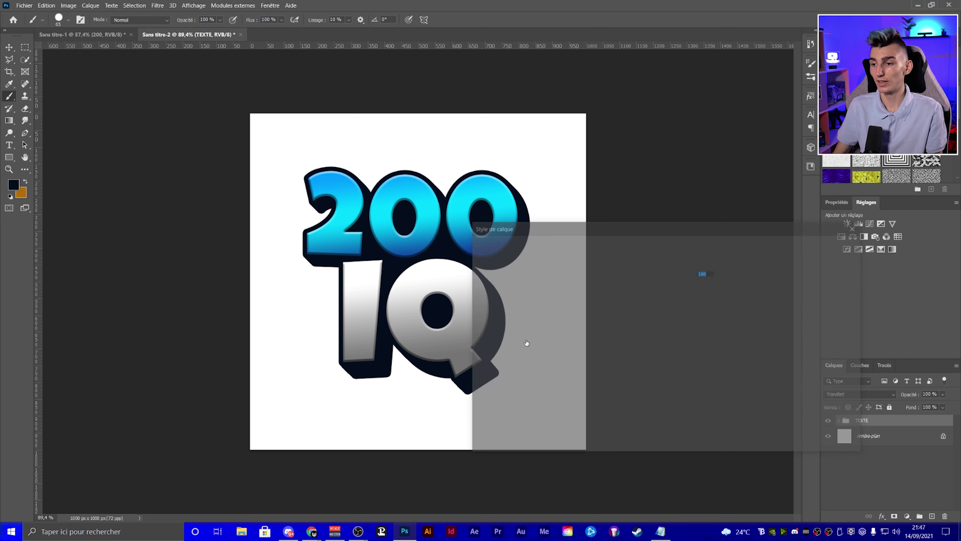
- Add a Stroke to the TEXTE group using cyan sampled from the logo
drag(522, 226, 635, 211)
click(605, 294)
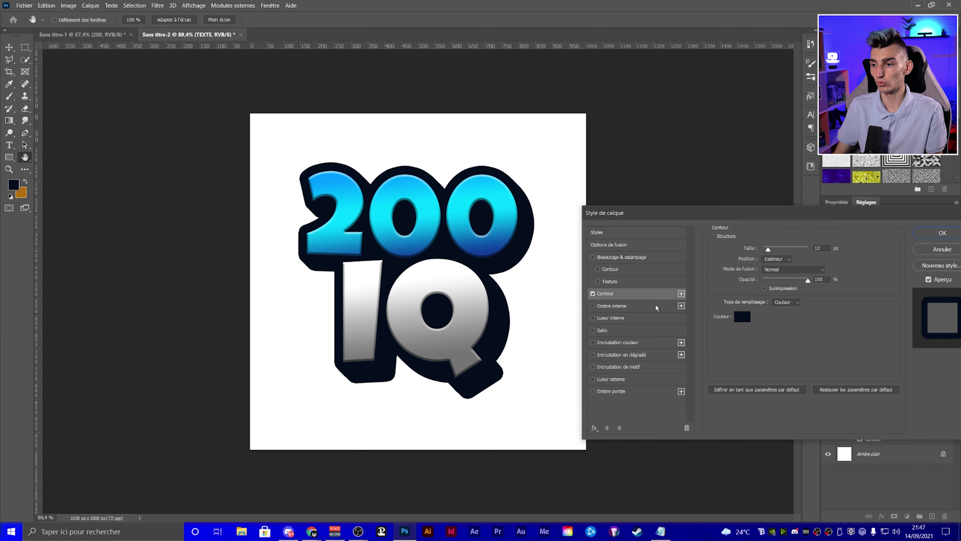
click(744, 321)
click(461, 203)
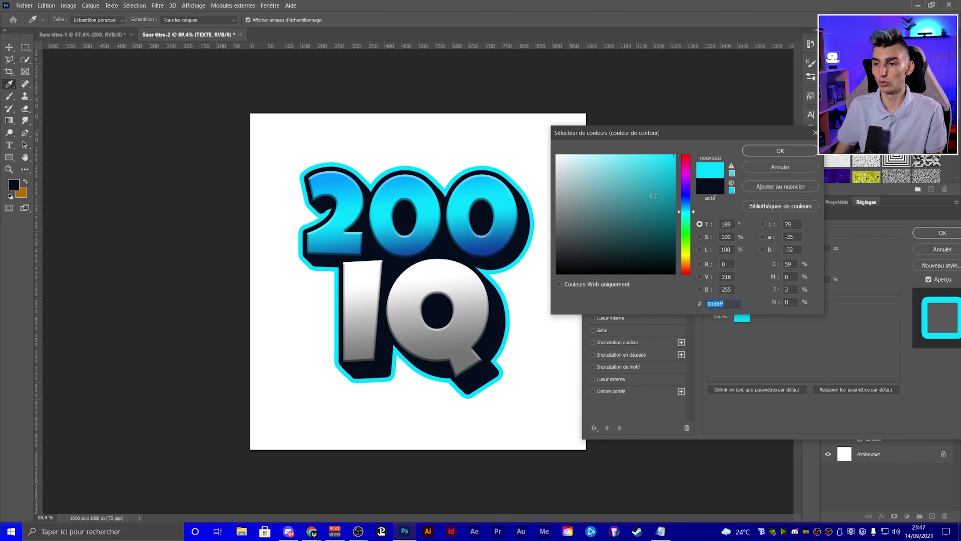
click(779, 154)
mouse_move(740, 213)
mouse_down()
mouse_move(560, 143)
mouse_move(668, 129)
mouse_up()
- Switch the stroke fill to a gradient with a cyan left stop sampled from the logo
click(693, 239)
click(686, 256)
click(685, 217)
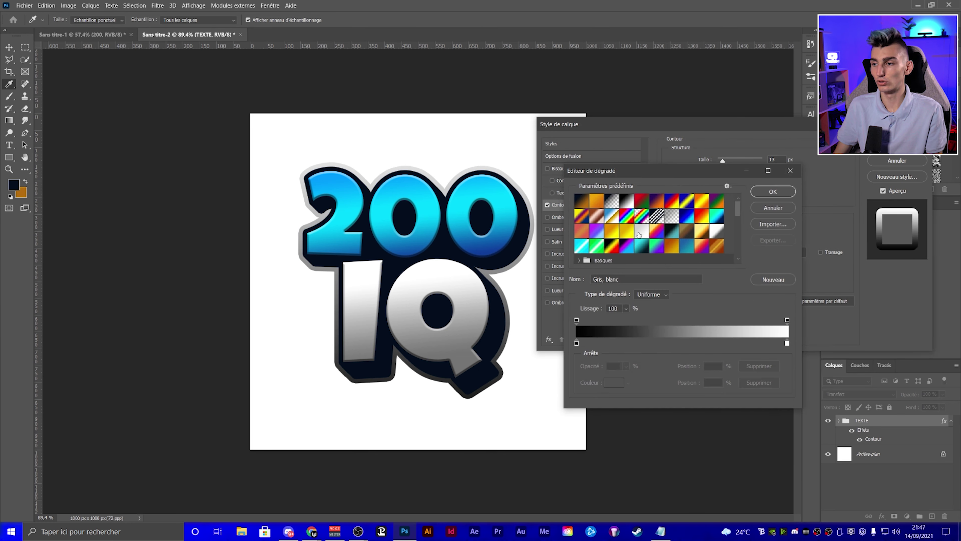
click(576, 342)
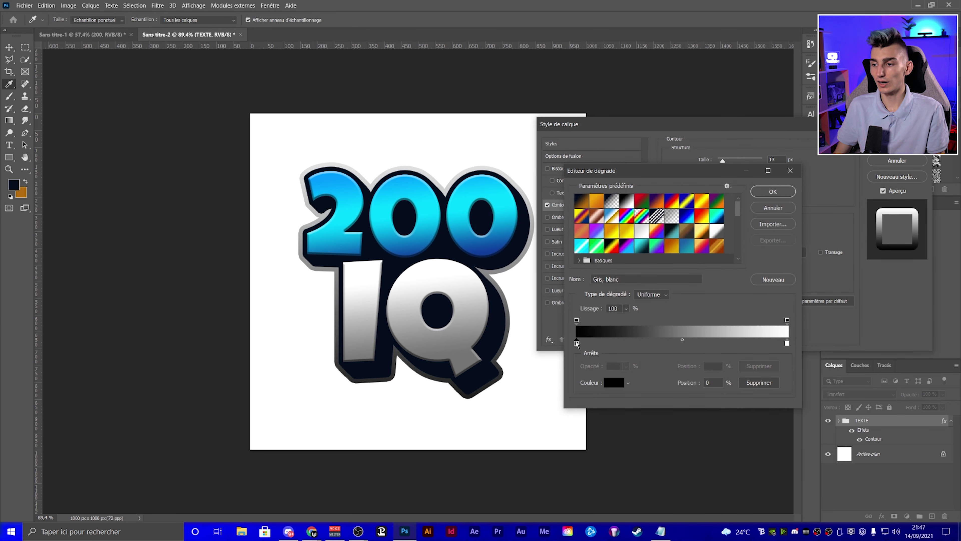
click(614, 381)
click(461, 201)
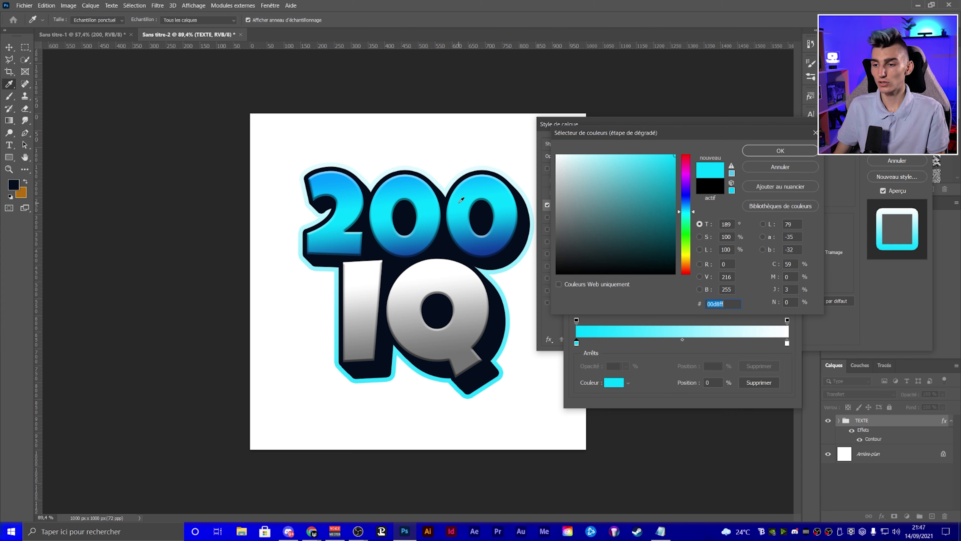
click(766, 151)
- Make the gradient's right stop light grey, set its scale to 10%, and thin the outline
click(787, 343)
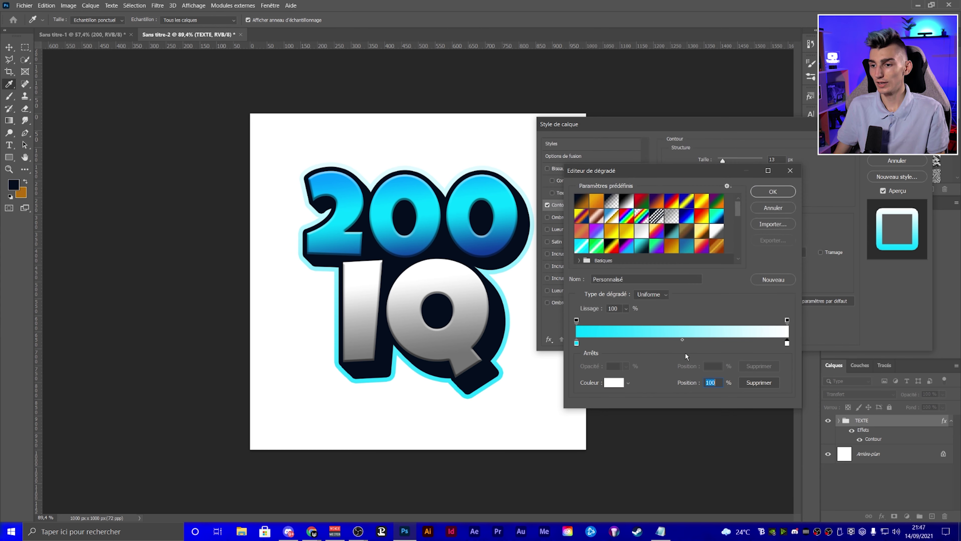
click(610, 382)
click(608, 189)
click(766, 151)
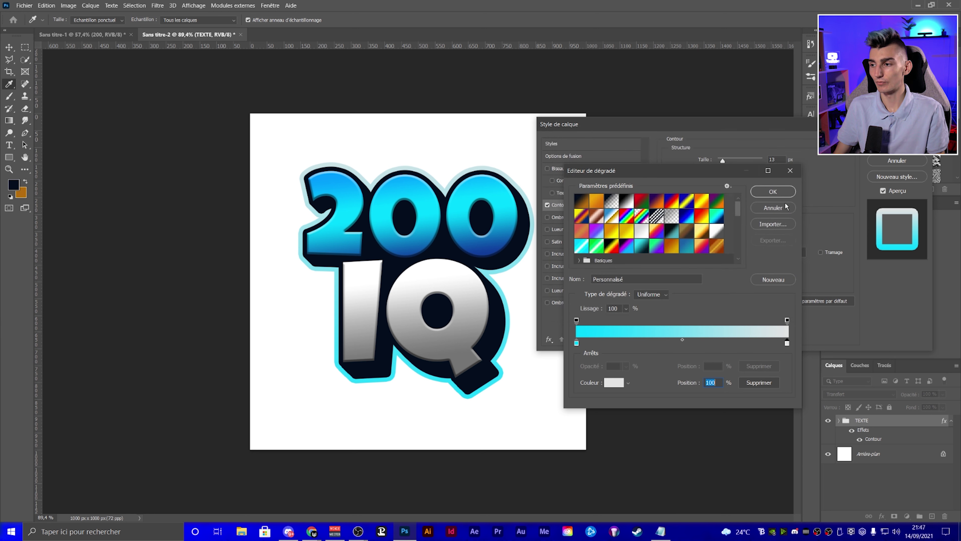
click(773, 191)
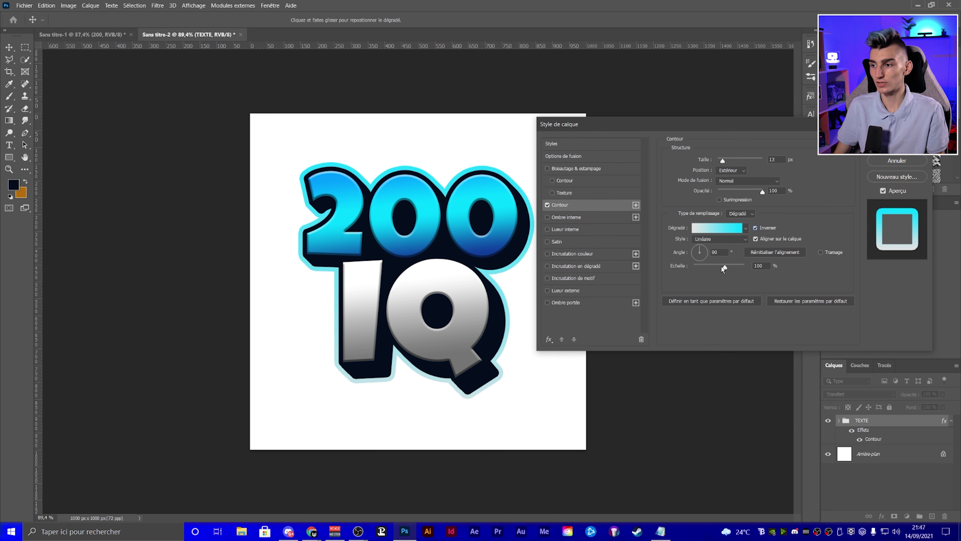
drag(723, 268, 692, 267)
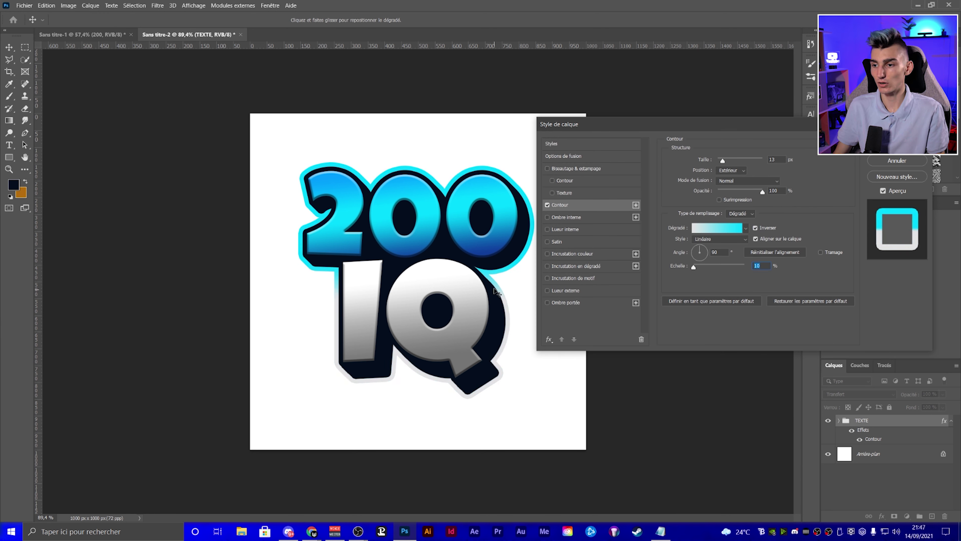
drag(722, 160, 723, 162)
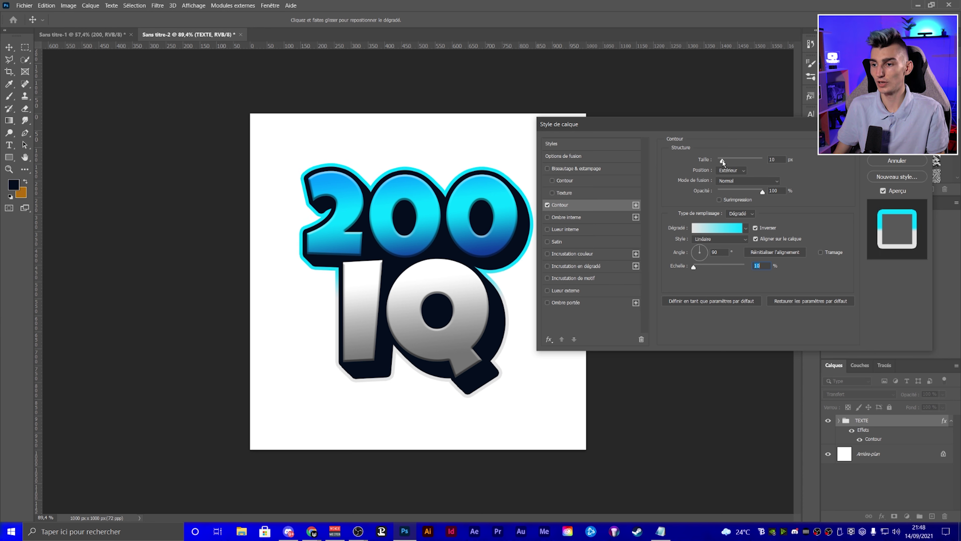
- Unlock the Background layer, fill it with grey, and zoom out
key(Return)
click(942, 454)
click(944, 455)
click(14, 185)
key(Return)
key(alt+BackSpace)
key(ctrl+minus)
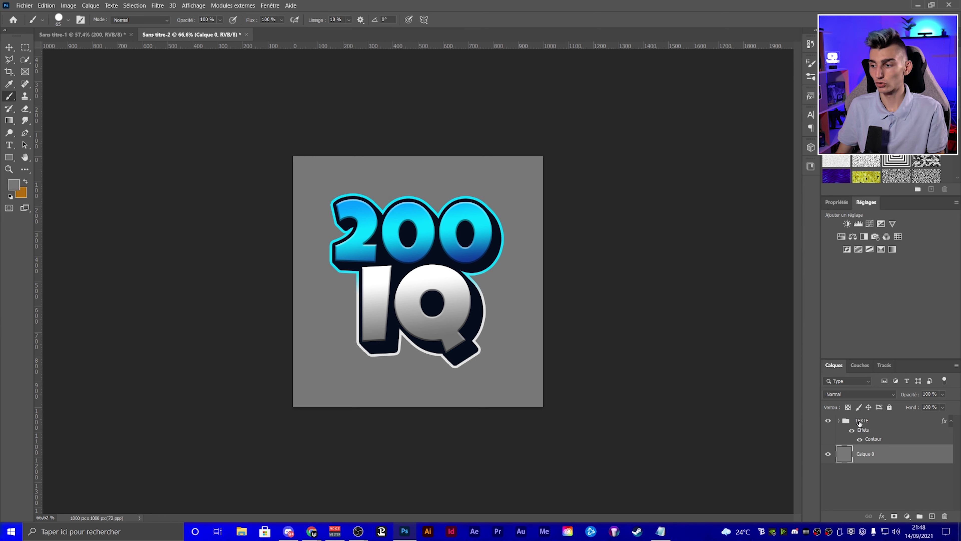
click(866, 419)
click(829, 420)
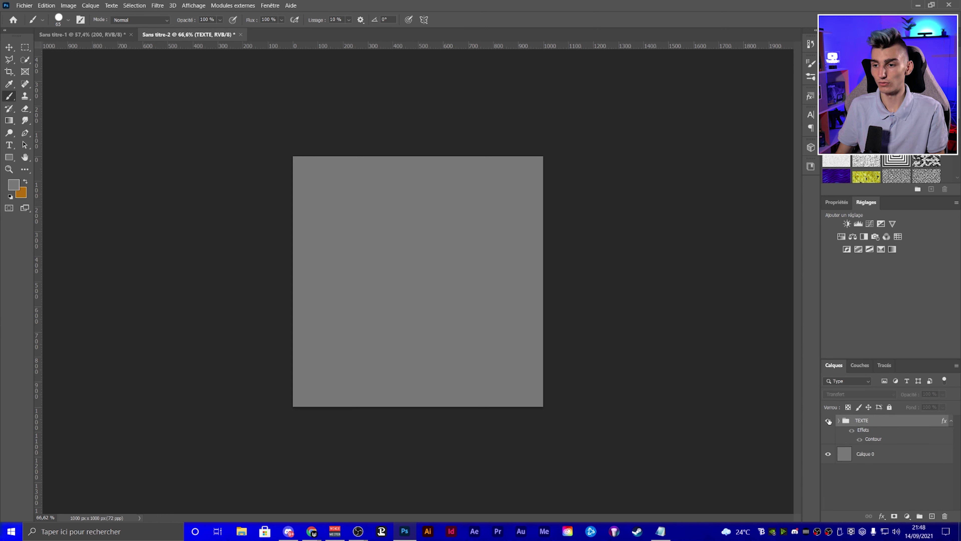
key(ctrl+j)
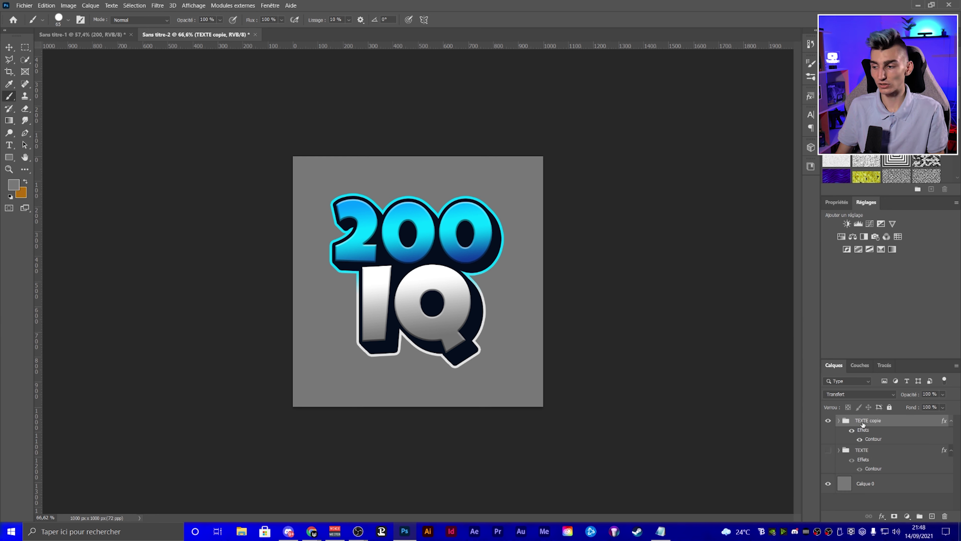
key(ctrl+e)
click(829, 424)
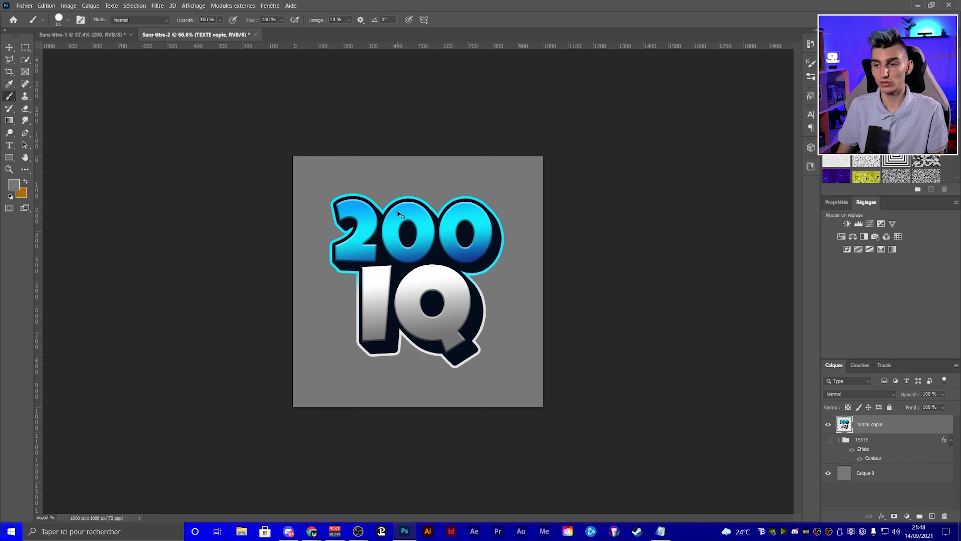
key(ctrl+t)
right_click(412, 283)
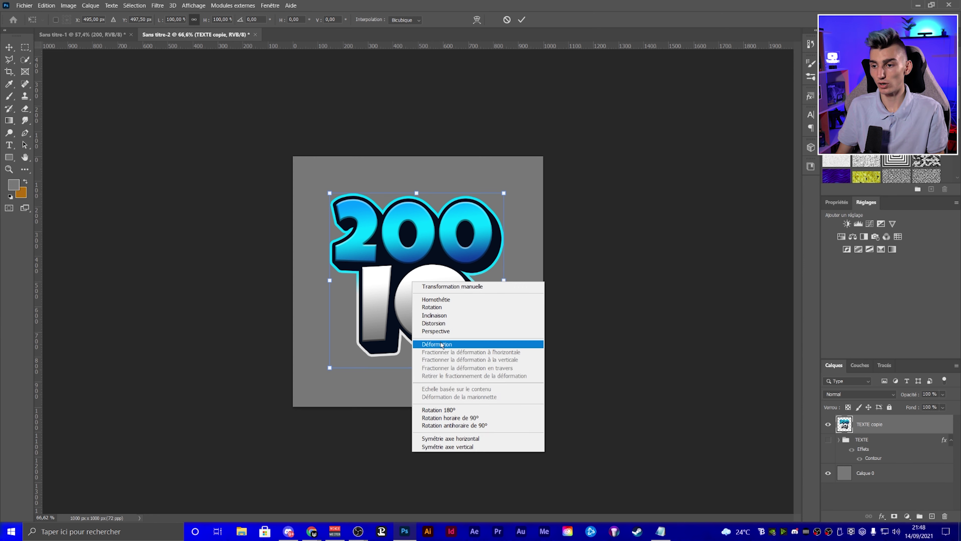
click(424, 345)
drag(329, 193, 315, 174)
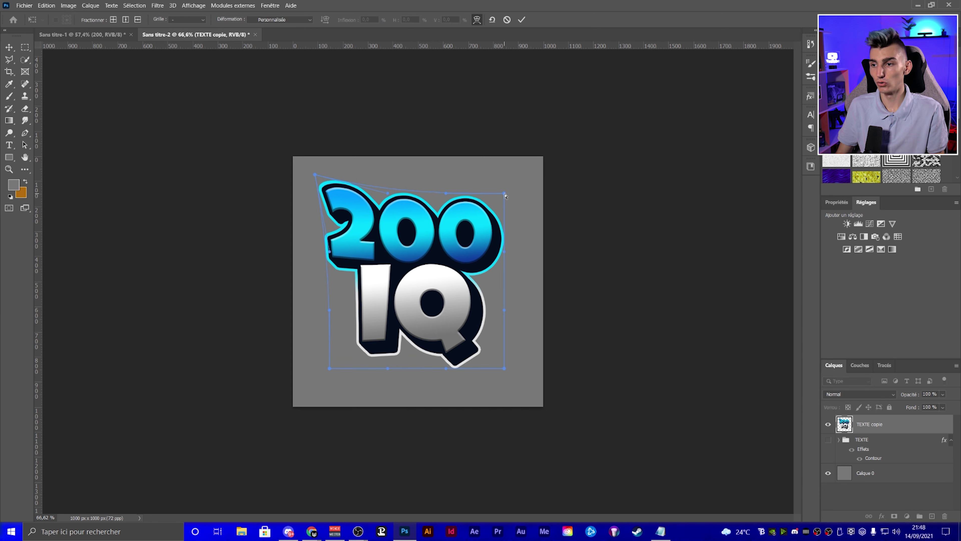
drag(504, 193, 517, 181)
key(Escape)
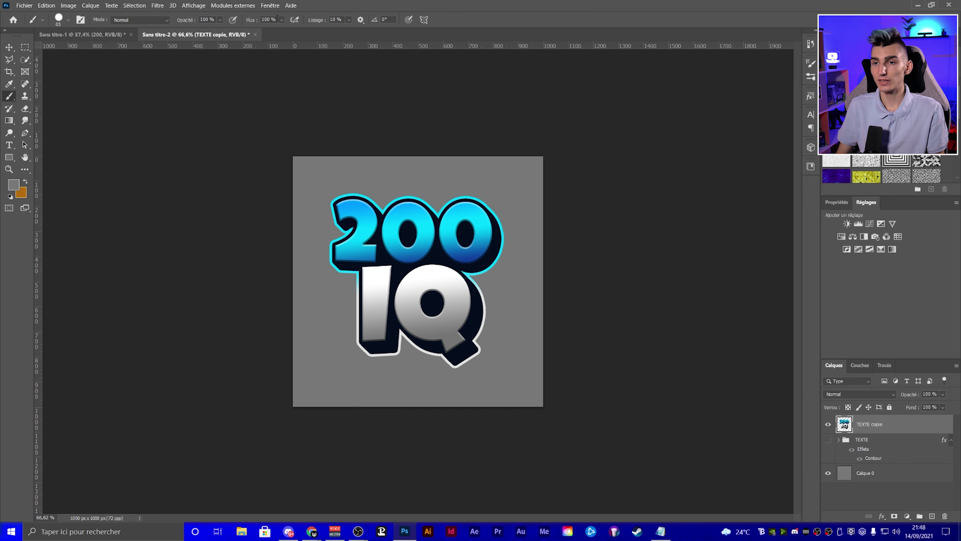
key(shift+ctrl+a)
click(808, 194)
drag(832, 212, 870, 214)
key(Escape)
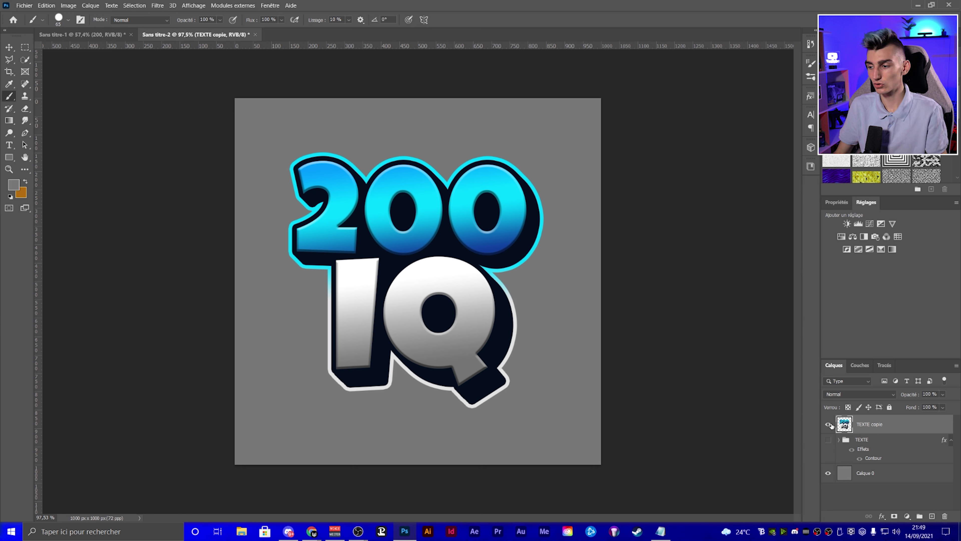
key(Delete)
- Show TEXTE and add a new layer in Densité linéaire (Ajout) blend mode
click(829, 422)
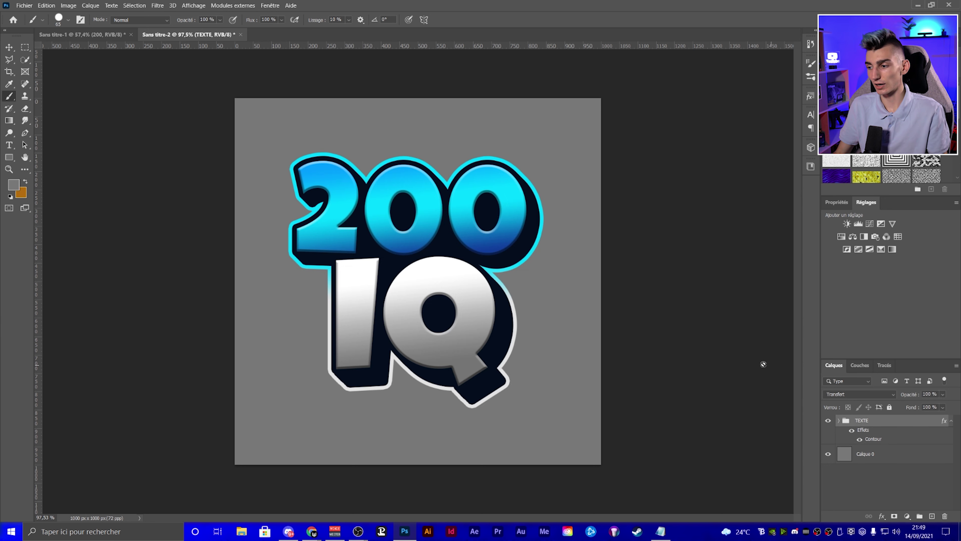
click(932, 516)
click(845, 395)
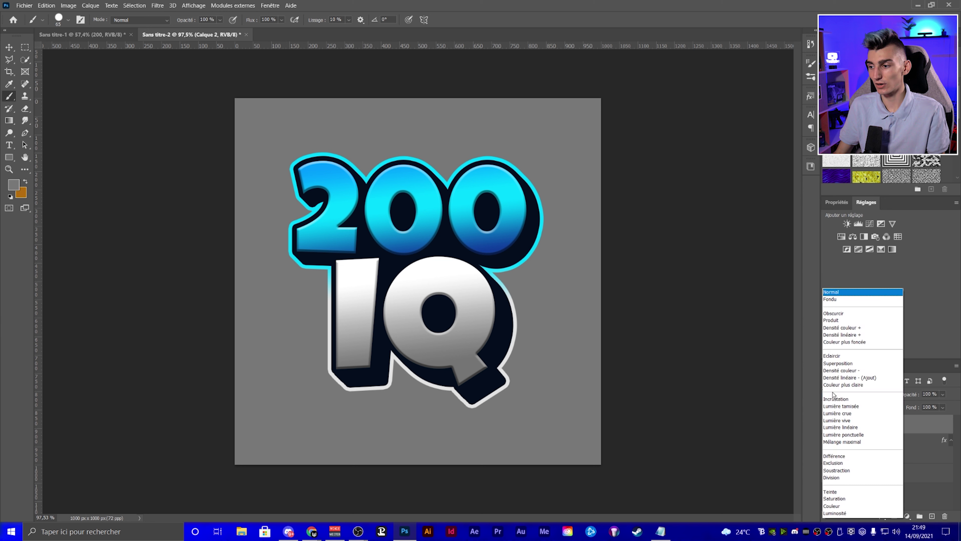
click(864, 378)
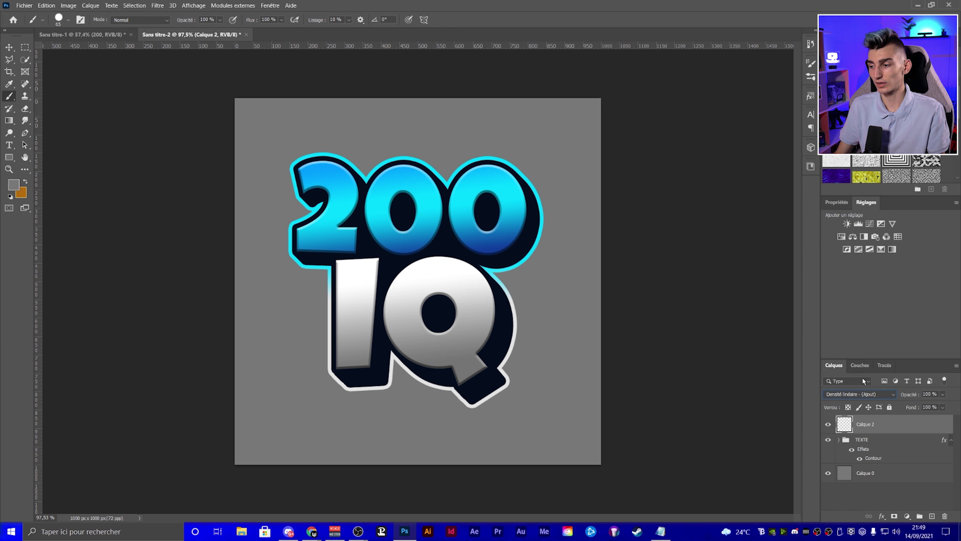
- Fill the new layer with cyan sampled from the 2 and hide it with an inverted mask
click(13, 186)
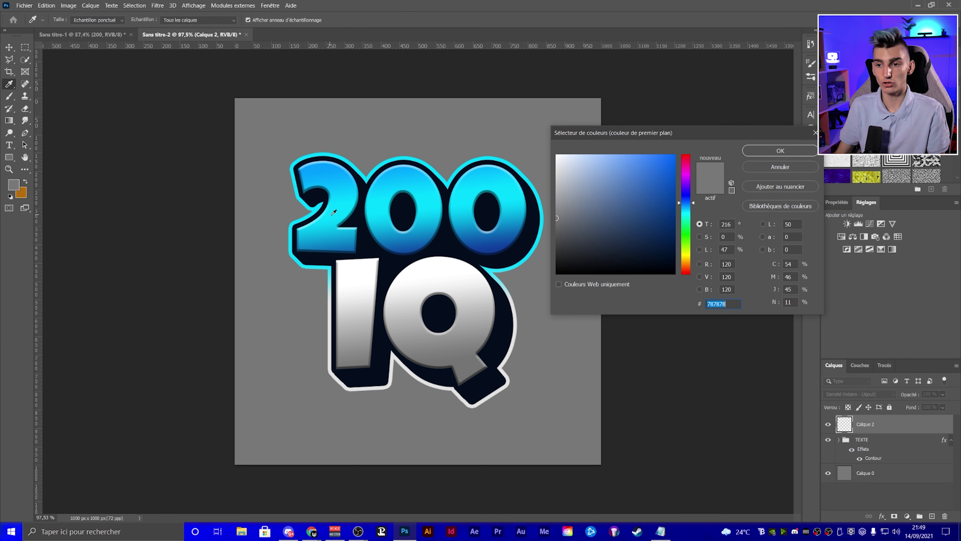
click(338, 208)
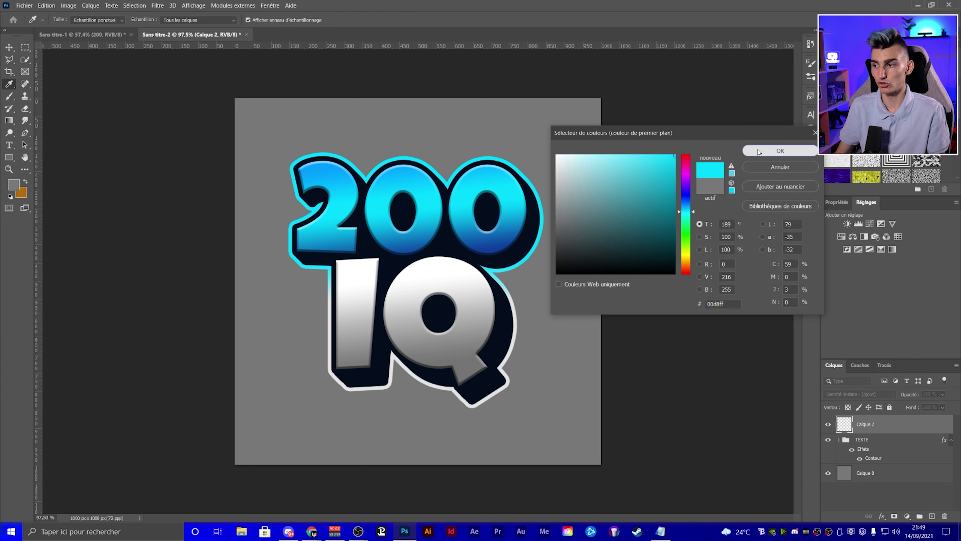
click(768, 151)
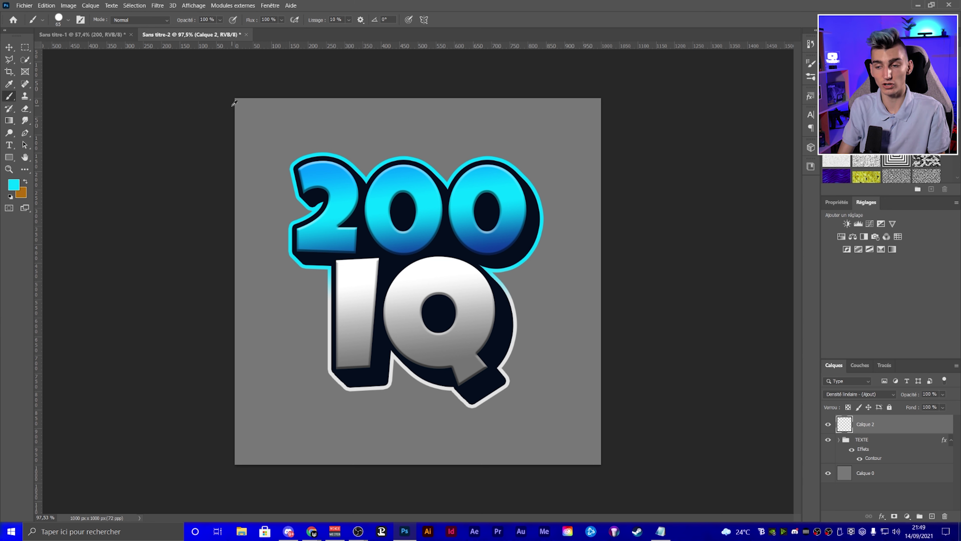
key(alt+BackSpace)
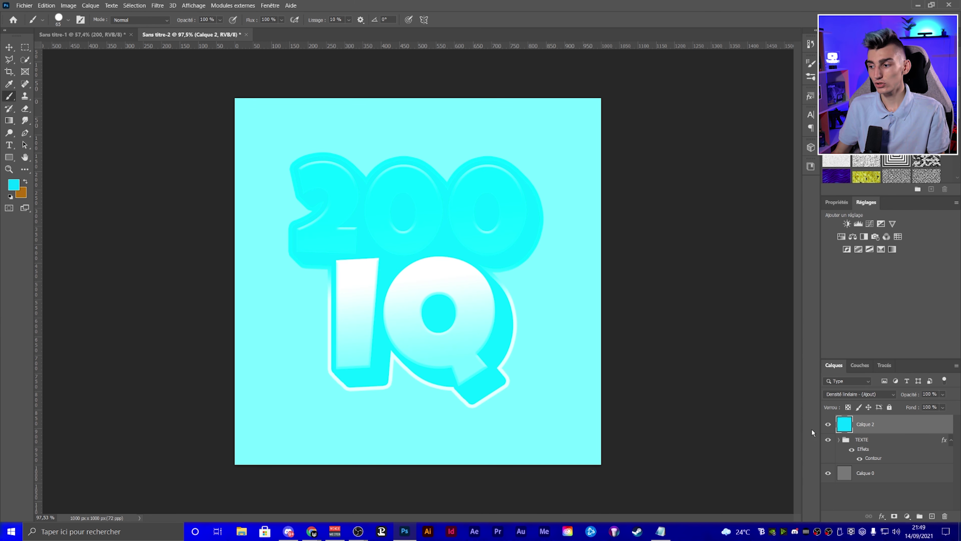
click(895, 517)
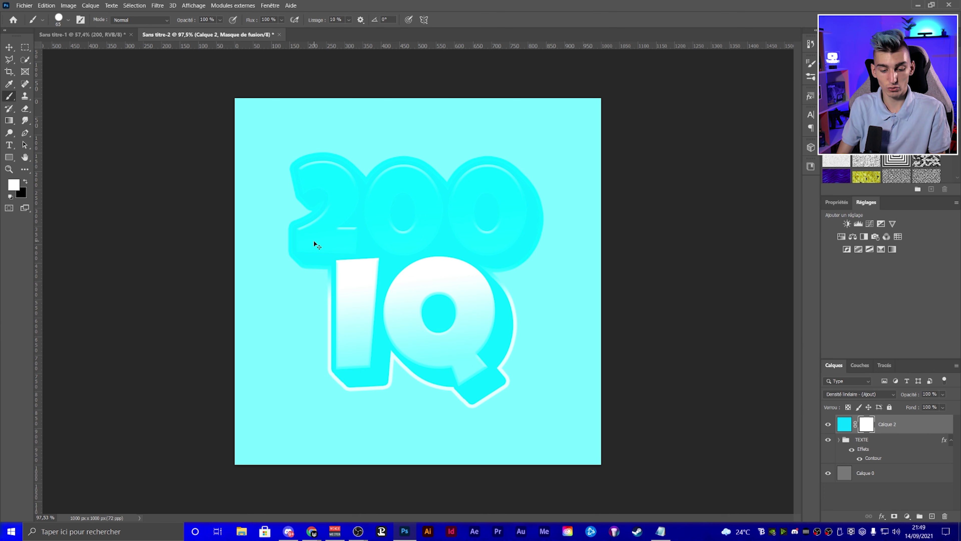
key(ctrl+i)
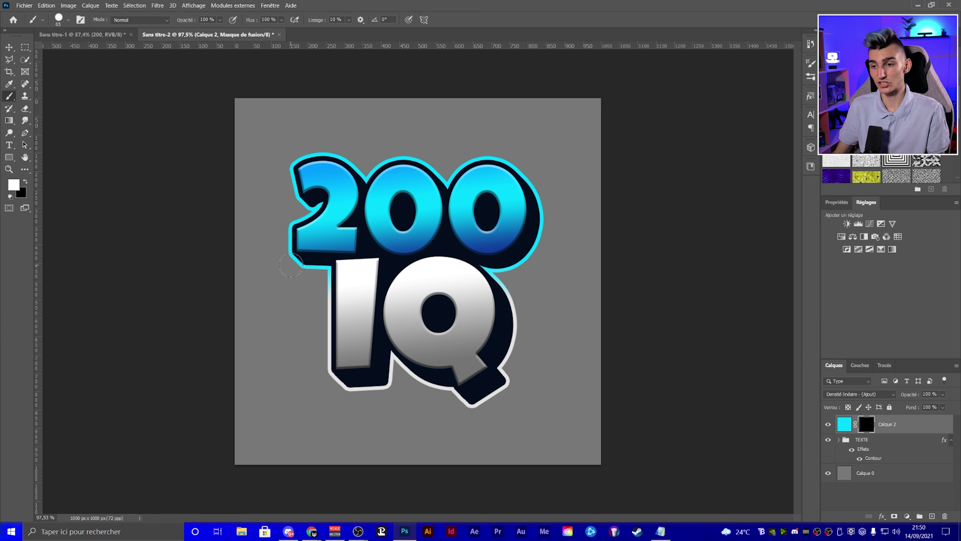
- Test-paint strokes left of the logo and undo them
drag(261, 300, 267, 359)
key(ctrl+z)
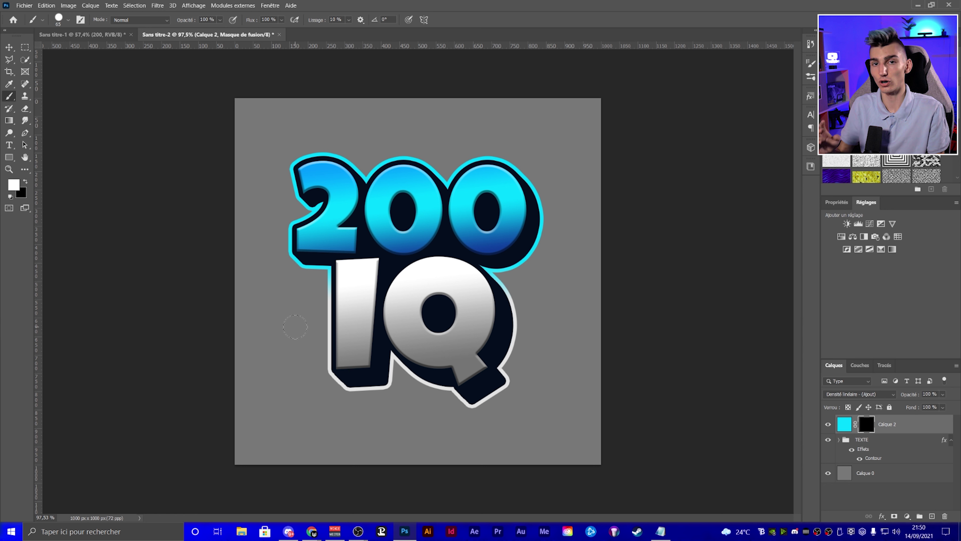
click(265, 267)
drag(268, 286, 317, 339)
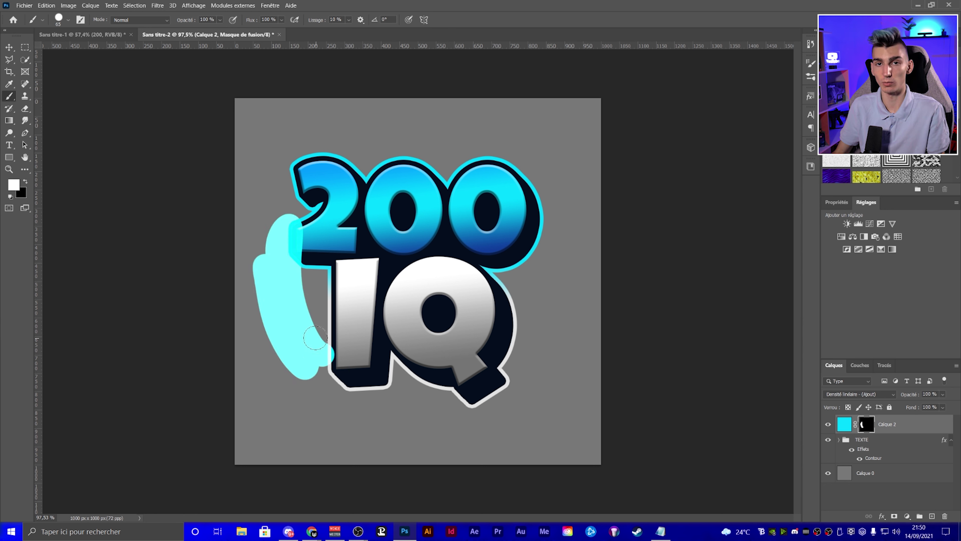
key(ctrl+z)
- Set the brush to 0% hardness, about 43% flow, 25% spacing and roughly 230 px
right_click(300, 240)
drag(371, 286, 343, 286)
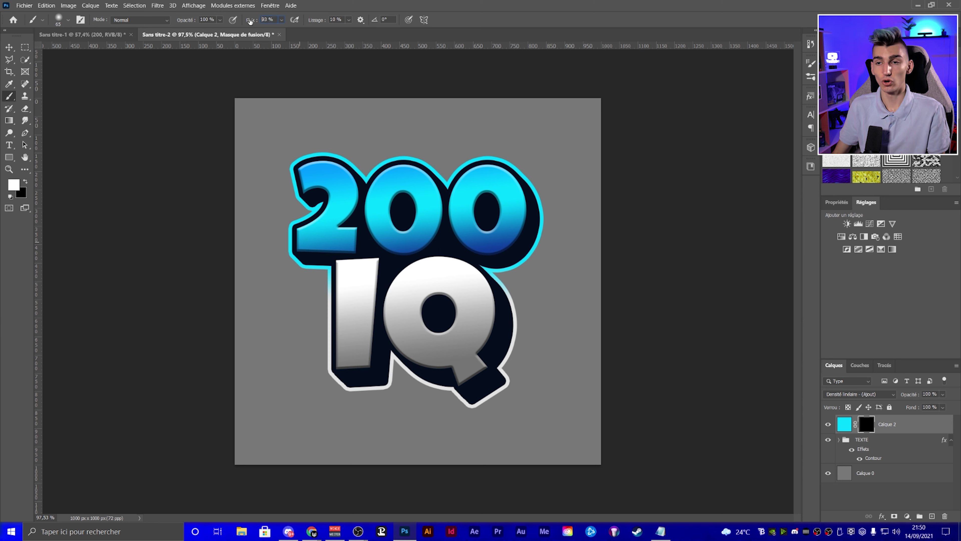
drag(253, 20, 241, 24)
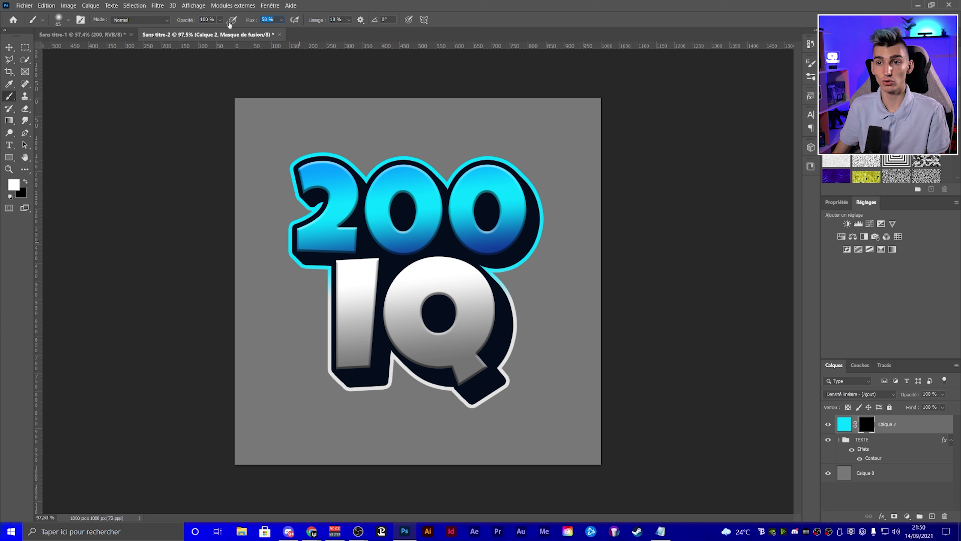
text(48)
key(Return)
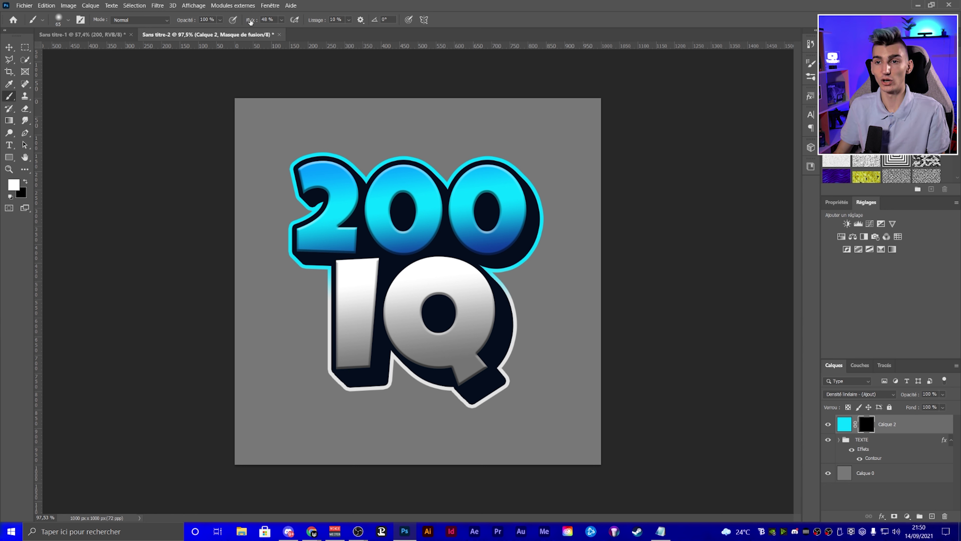
drag(249, 22, 248, 22)
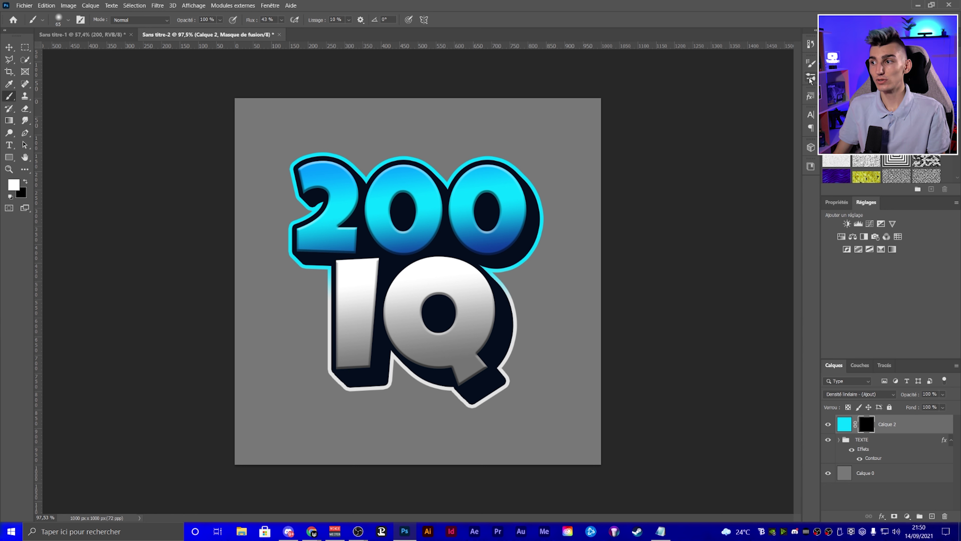
click(810, 64)
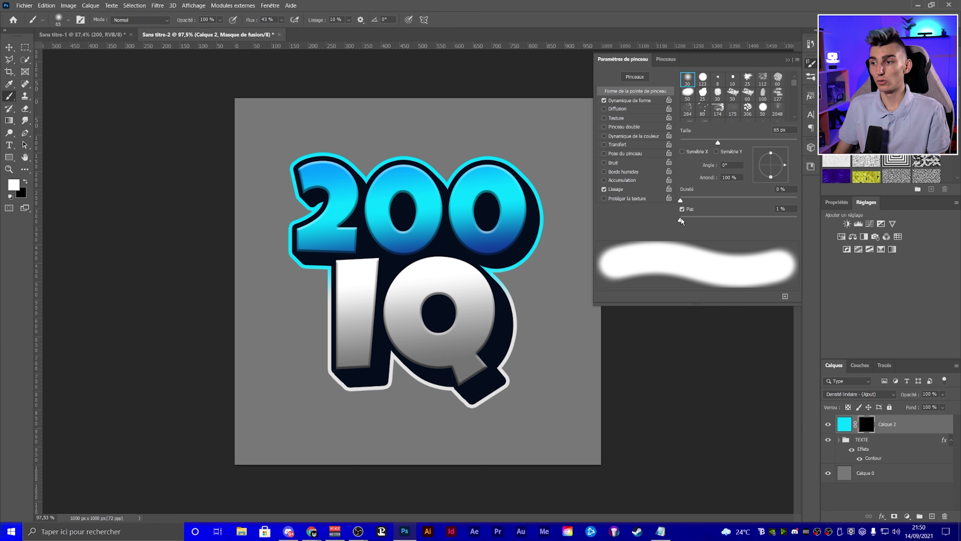
drag(681, 219, 695, 221)
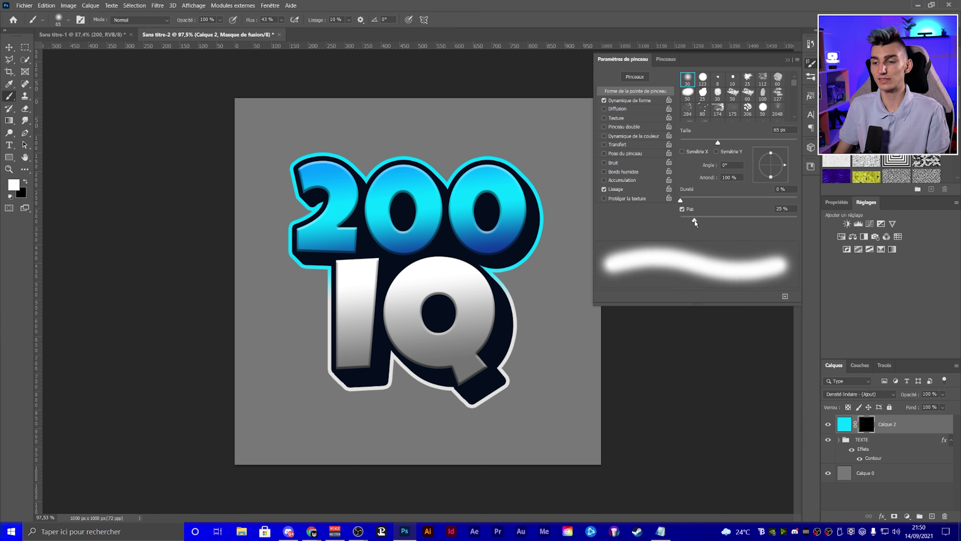
key(F5)
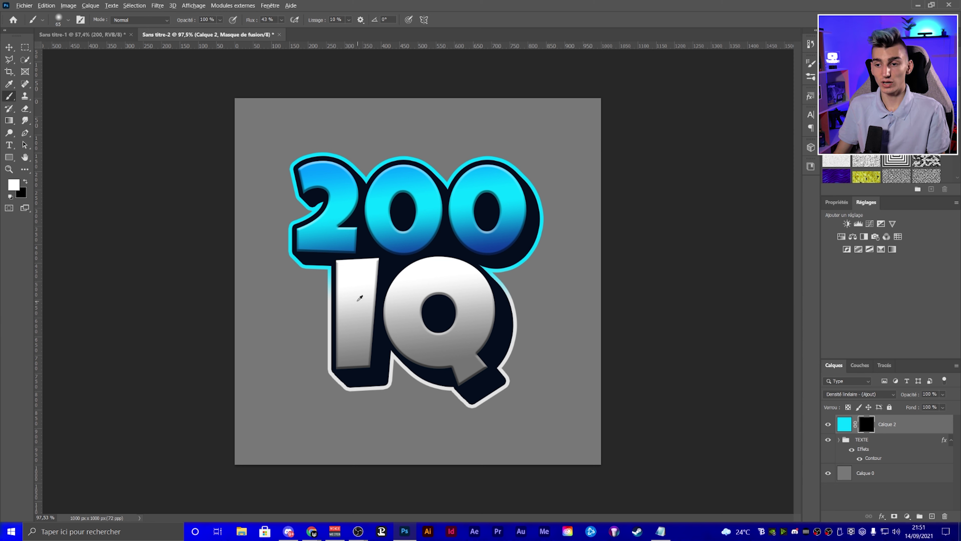
drag(349, 293, 390, 298)
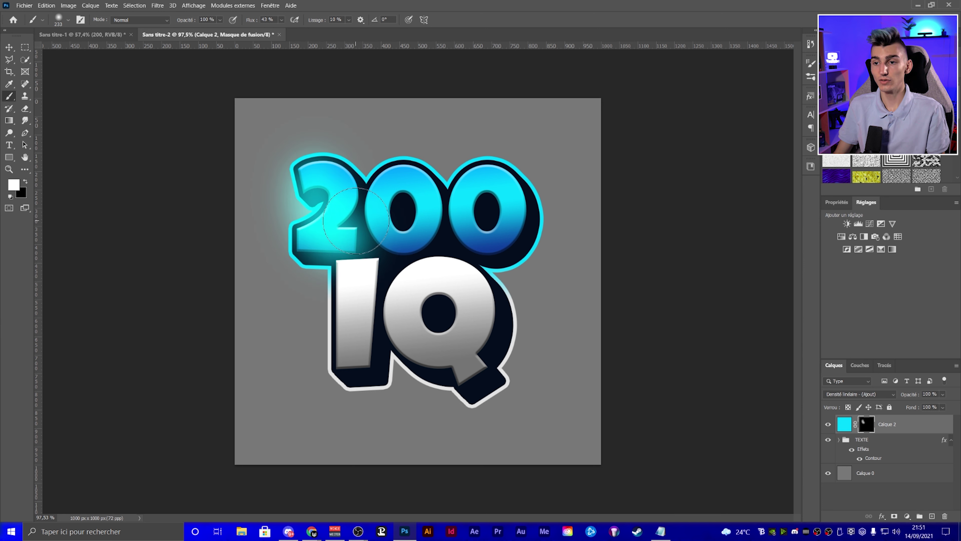
- Lower flow to 40% and paint a soft cyan glow around the top-left of the 200
click(327, 196)
key(ctrl+z)
key(ctrl+z)
drag(378, 201, 472, 210)
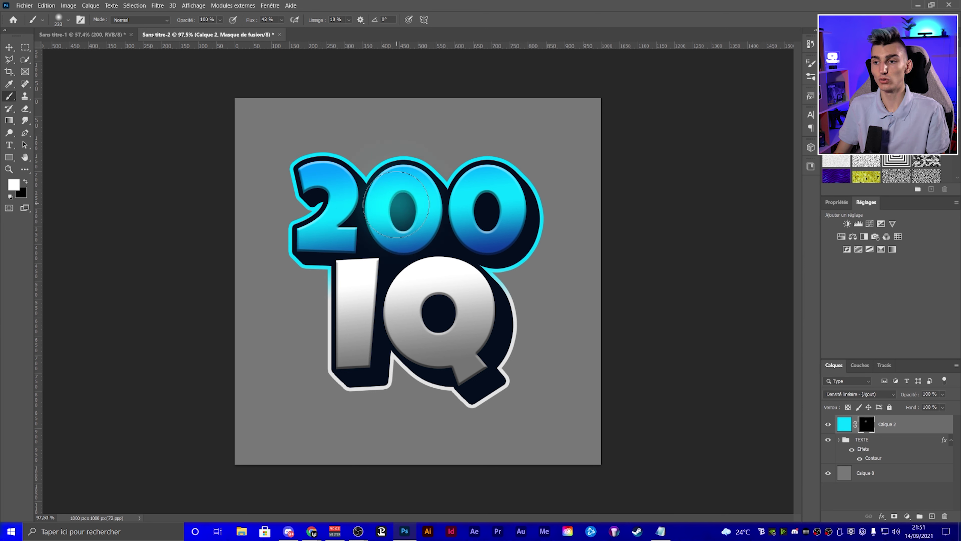
key(ctrl+z)
key(ctrl+z)
drag(252, 21, 250, 23)
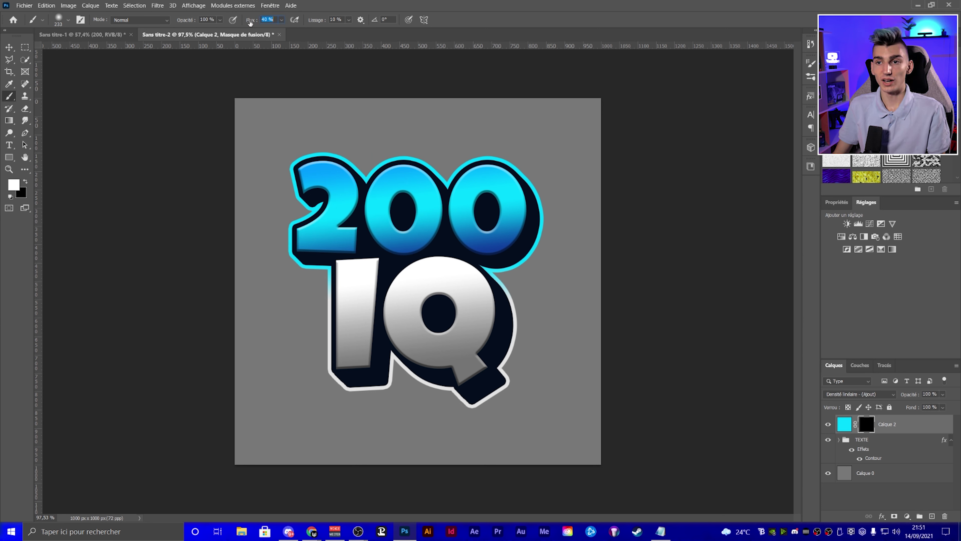
scroll(416, 265, down, 2)
drag(314, 181, 519, 212)
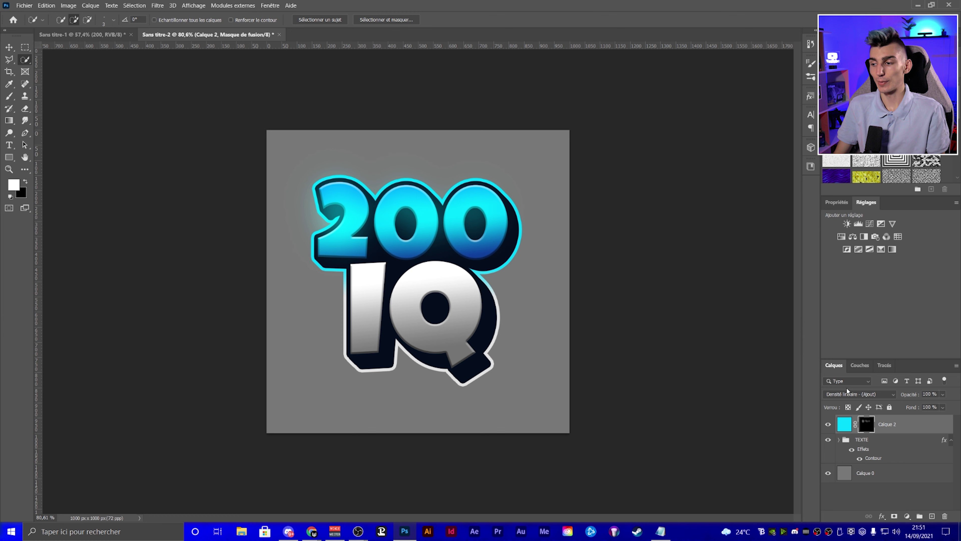
- Paint brighter cyan over the 200 numerals on Calque 2, undoing a stray stroke
click(828, 424)
key(w)
key(b)
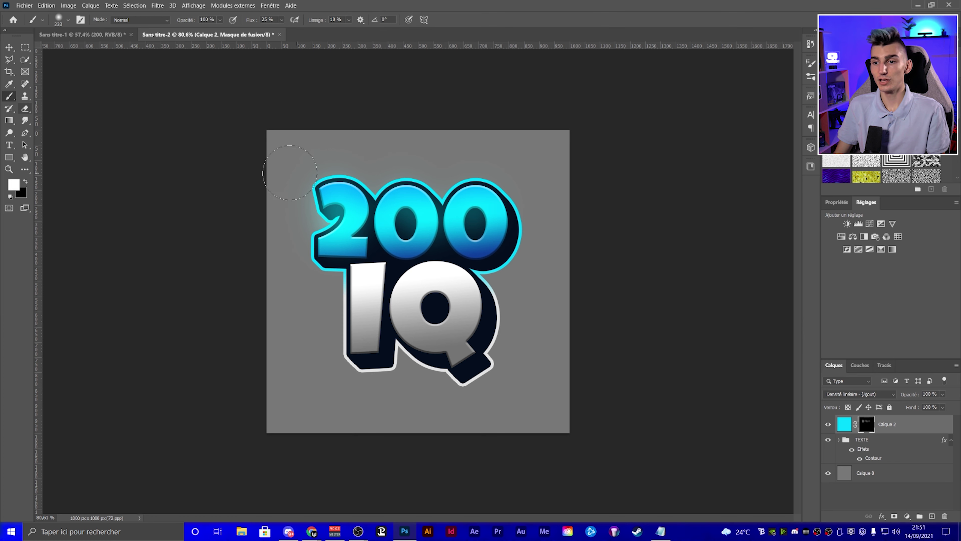
mouse_move(281, 152)
mouse_down()
mouse_move(257, 214)
mouse_move(276, 262)
mouse_up()
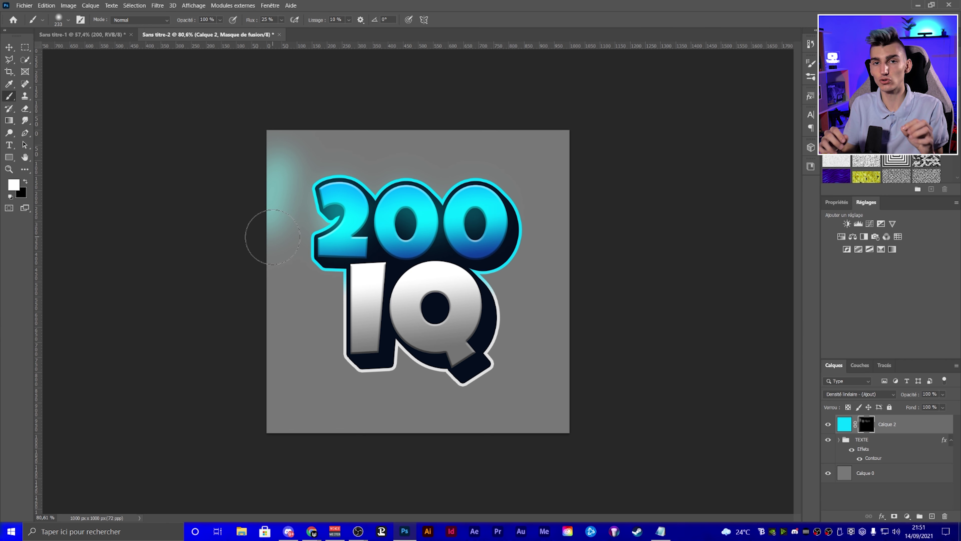
key(ctrl+z)
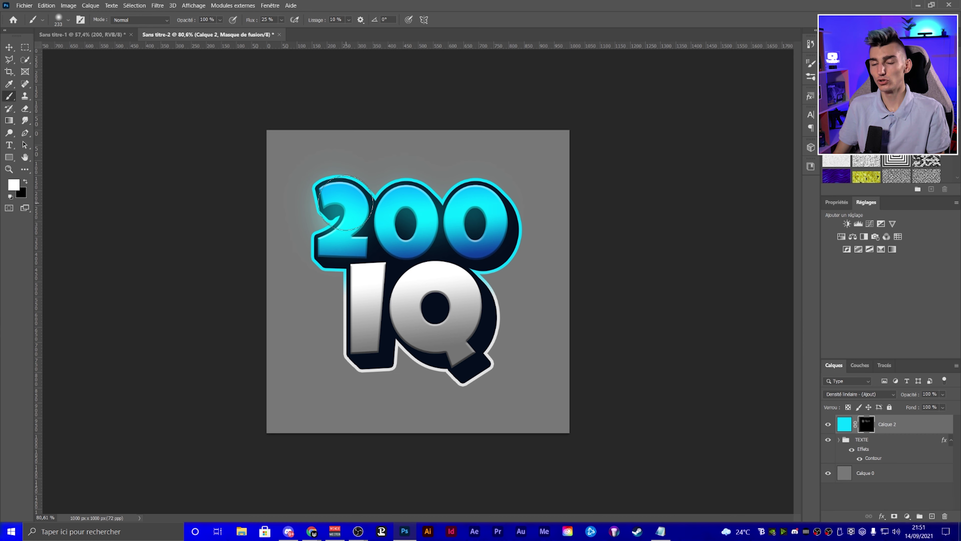
drag(351, 205, 324, 225)
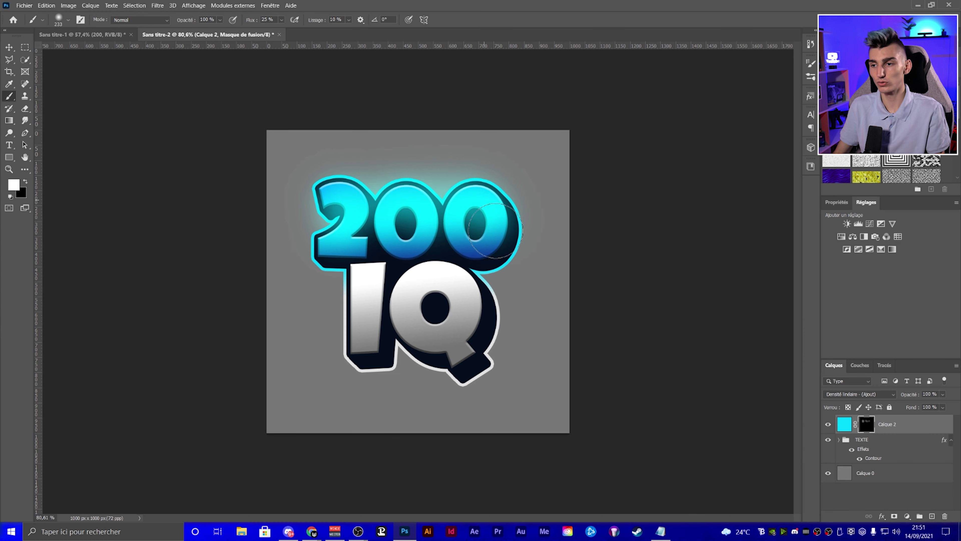
key(ctrl+Tab)
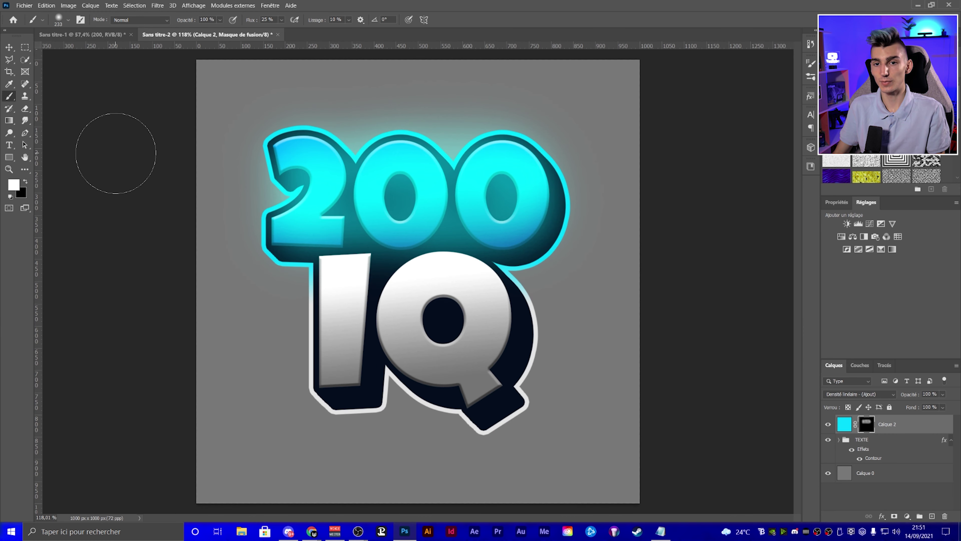
key(ctrl+Tab)
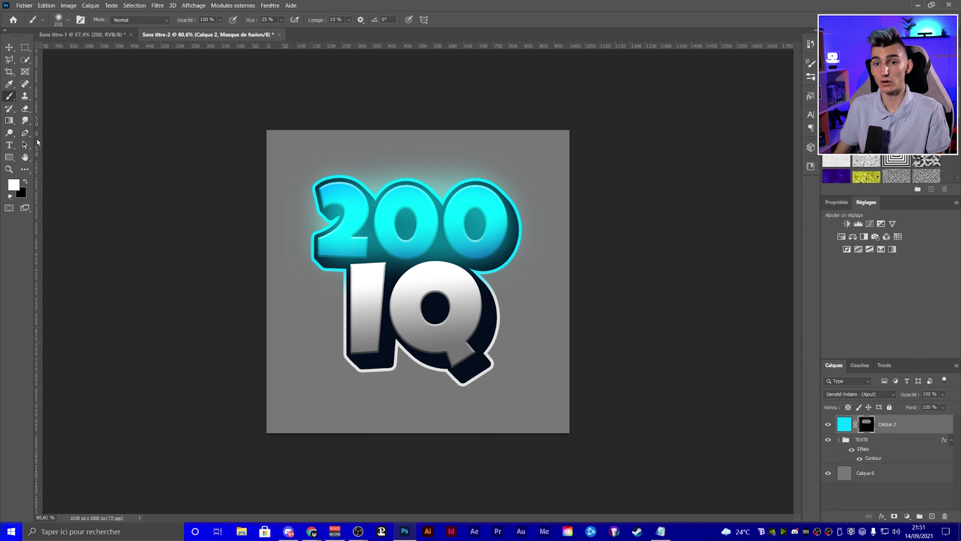
- Reset the brush to white and clip Calque 2 to the TEXTE group
click(24, 110)
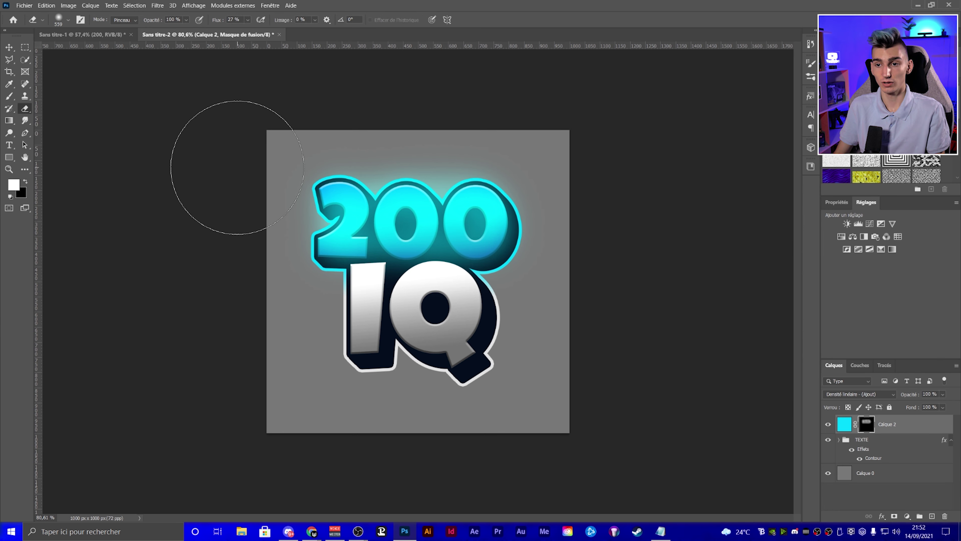
click(24, 182)
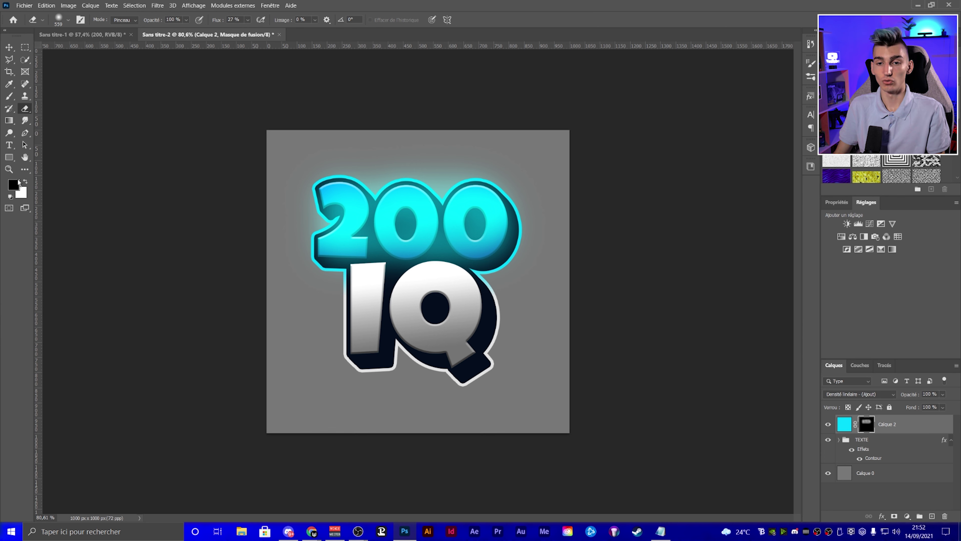
click(9, 97)
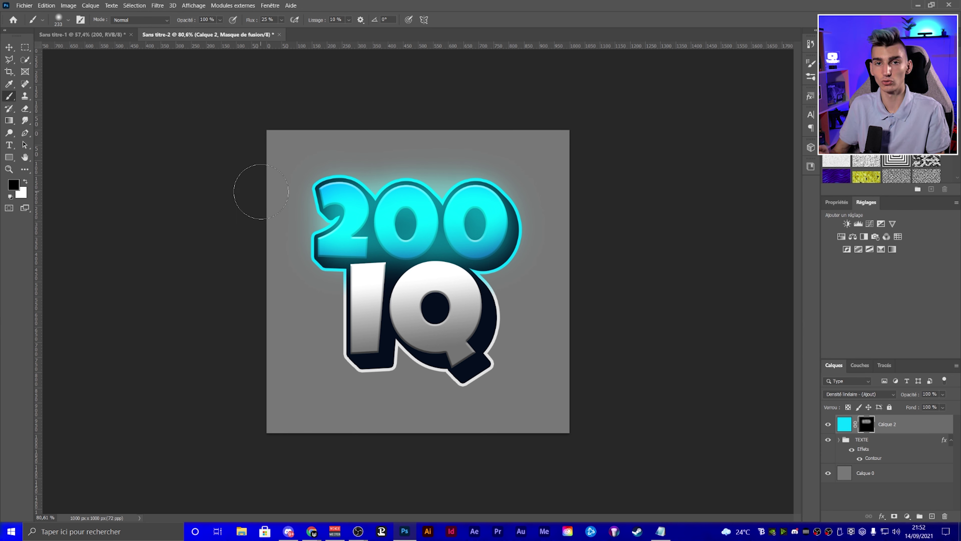
key(x)
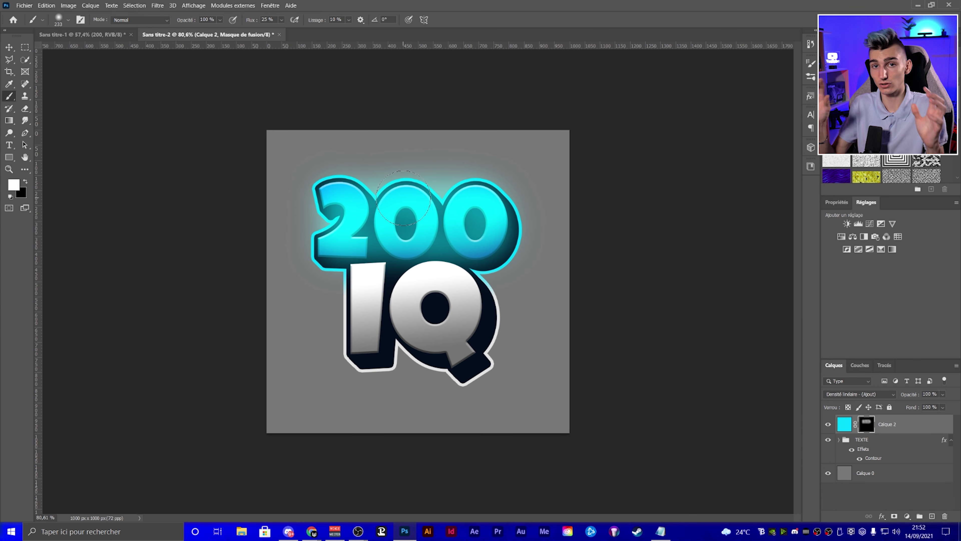
right_click(888, 425)
click(834, 211)
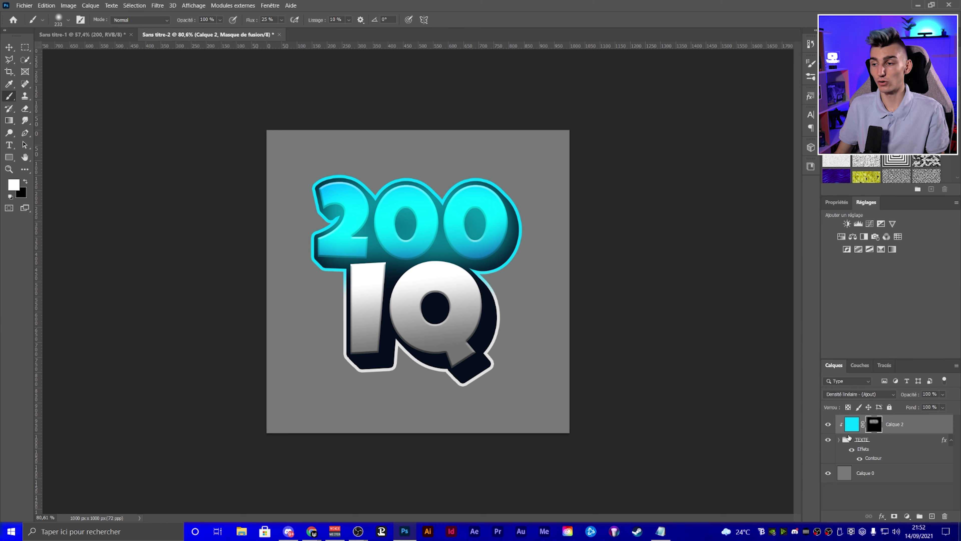
click(828, 424)
click(828, 424)
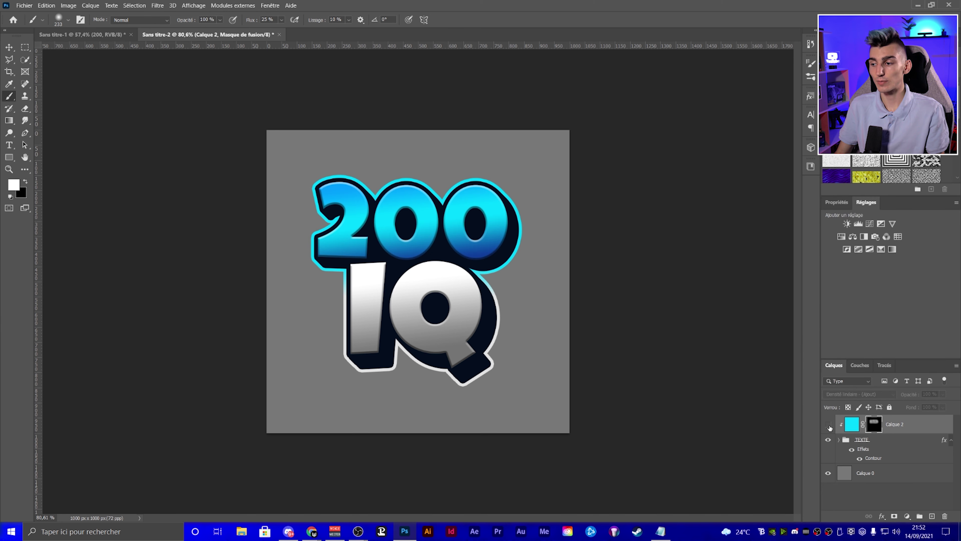
- Fill Calque 2's mask black, then paint white to reveal cyan across the 2 and both 0s
scroll(418, 281, up, 1)
key(x)
key(alt+BackSpace)
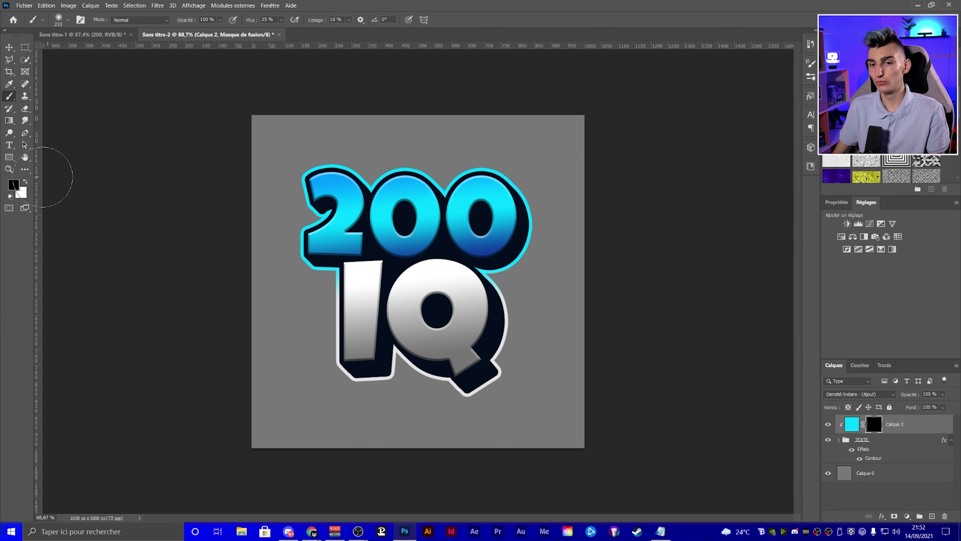
key(x)
click(339, 194)
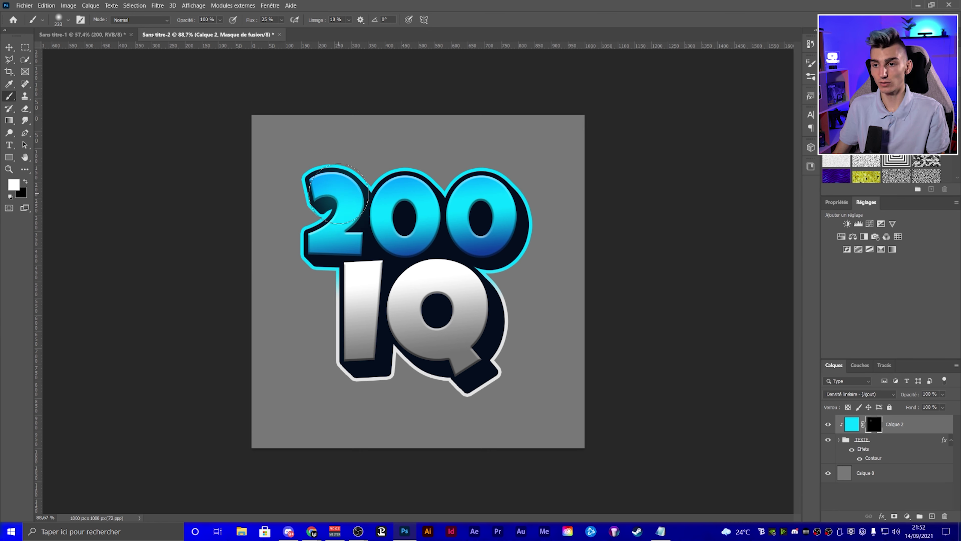
drag(338, 194, 514, 211)
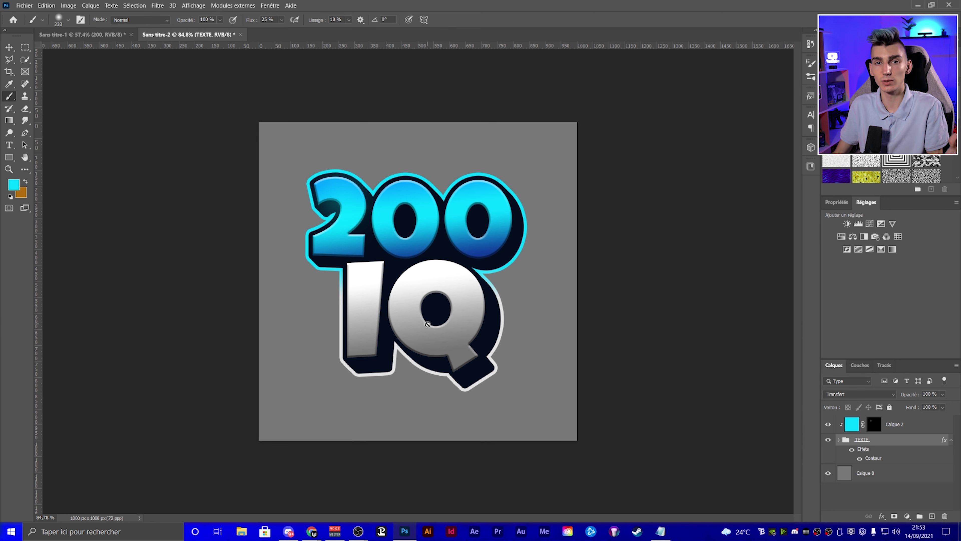
- Hide Calque 2 and expand TEXTE to show IQ, 200 and Calque 1
click(828, 424)
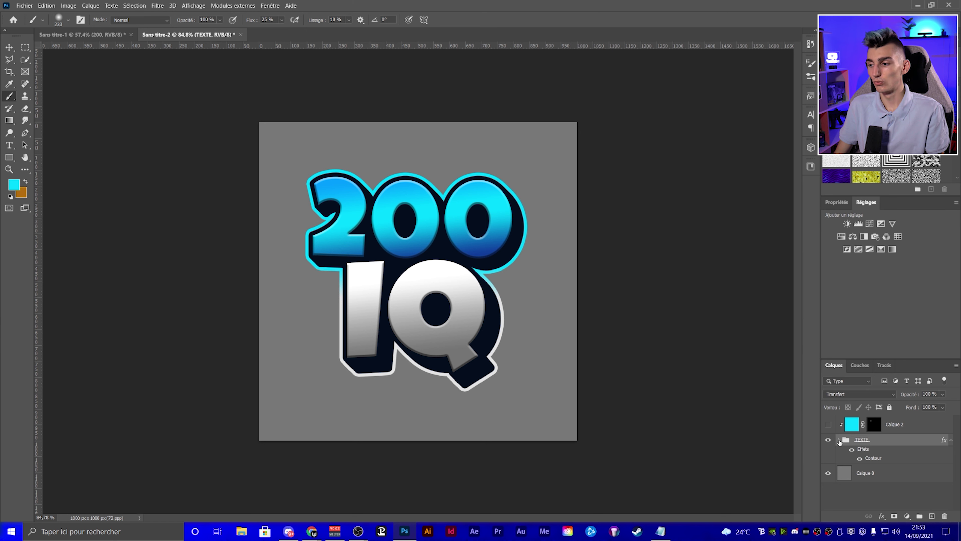
click(838, 440)
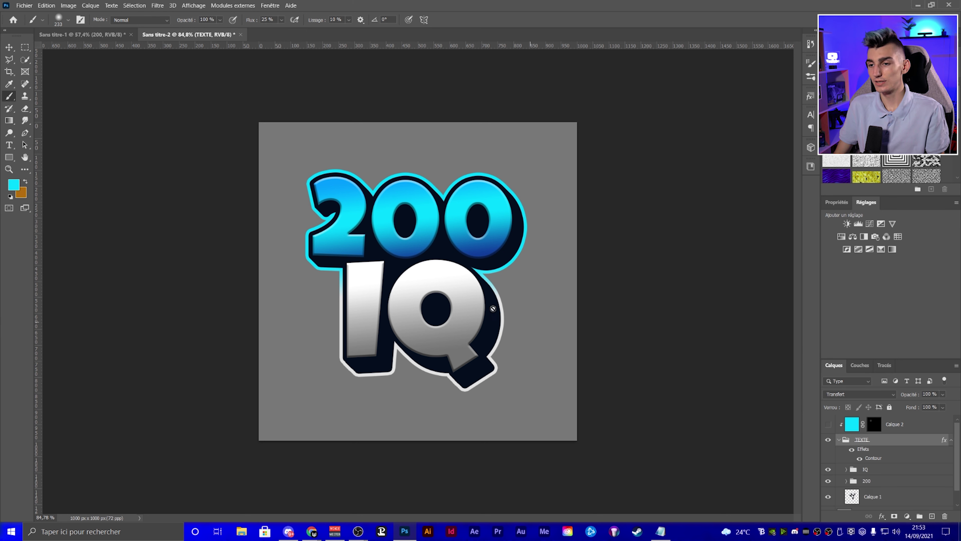
scroll(352, 216, up, 2)
scroll(315, 105, up, 2)
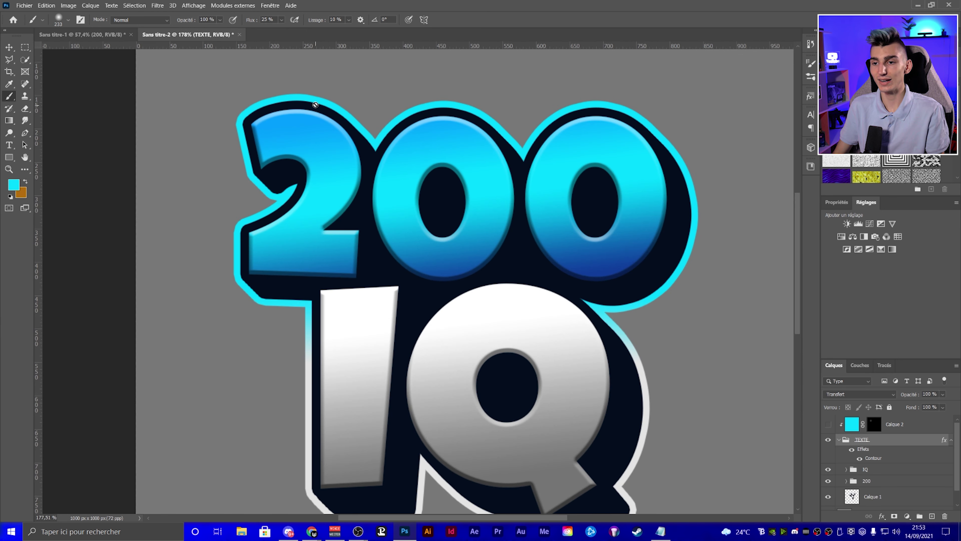
scroll(402, 247, down, 1)
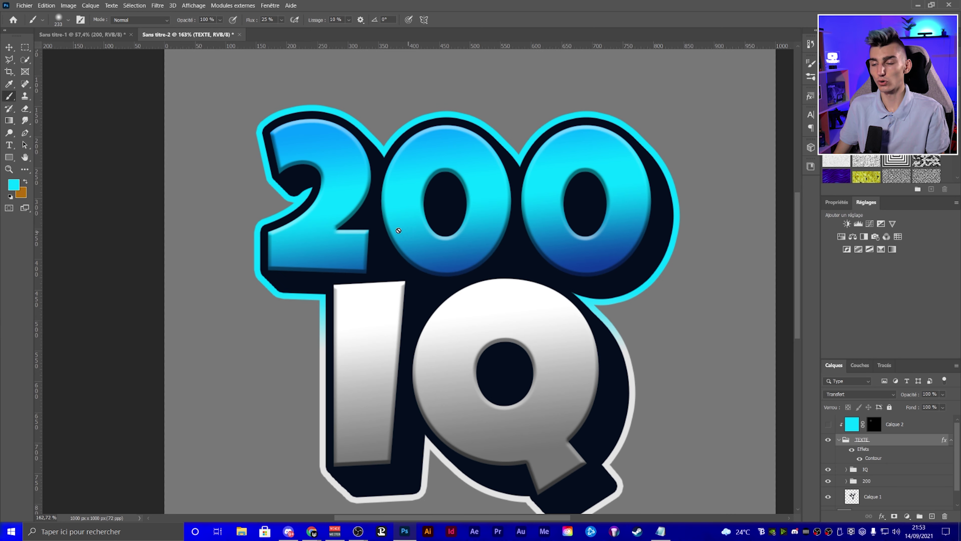
scroll(300, 161, up, 2)
scroll(230, 86, up, 2)
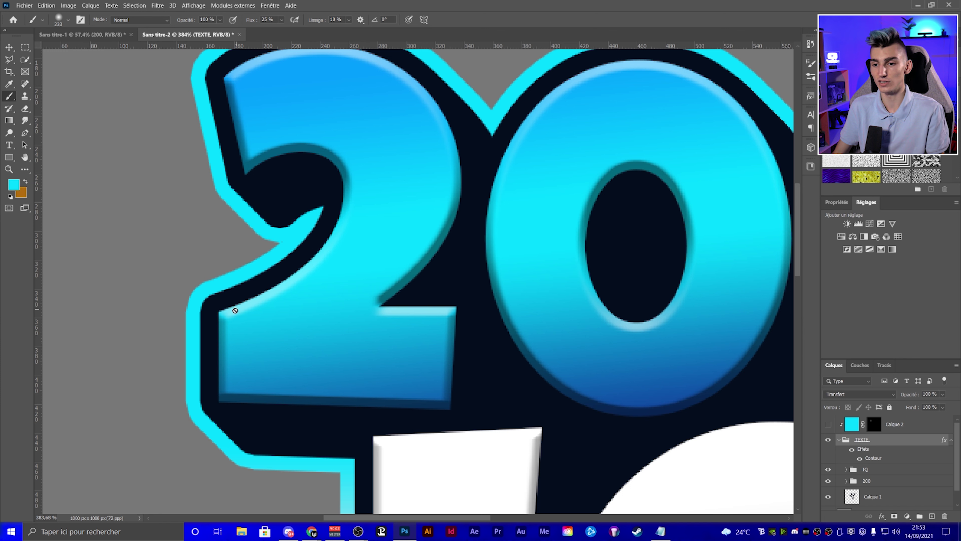
scroll(264, 426, down, 2)
scroll(846, 462, down, 1)
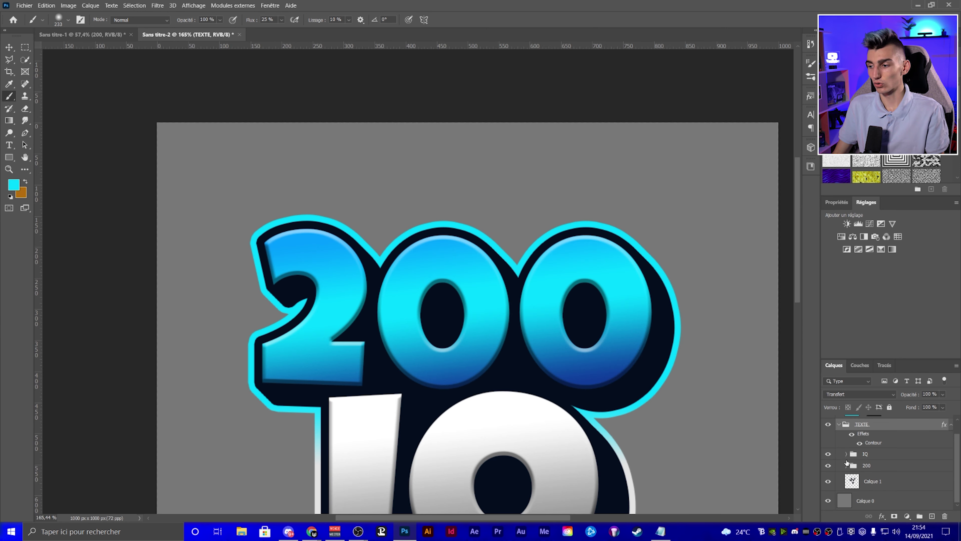
- Duplicate the 200 text layer as 200 copie 7, hiding 200 copie 6 and its Contour effect
click(846, 466)
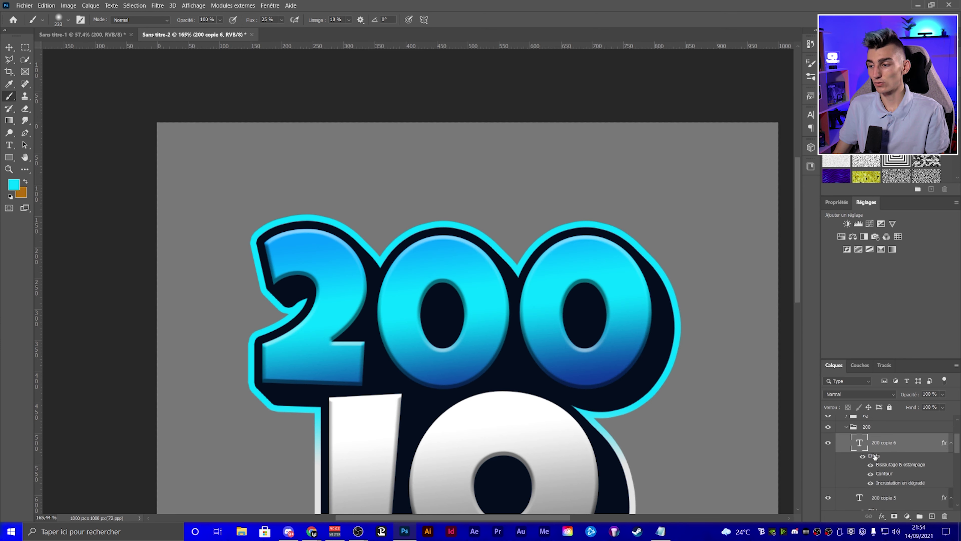
click(827, 443)
key(ctrl+j)
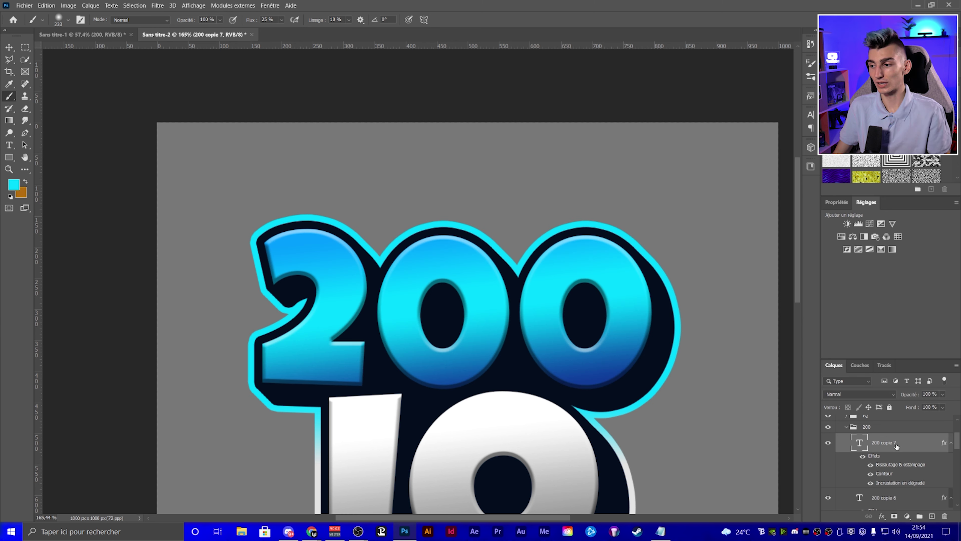
right_click(899, 447)
click(871, 363)
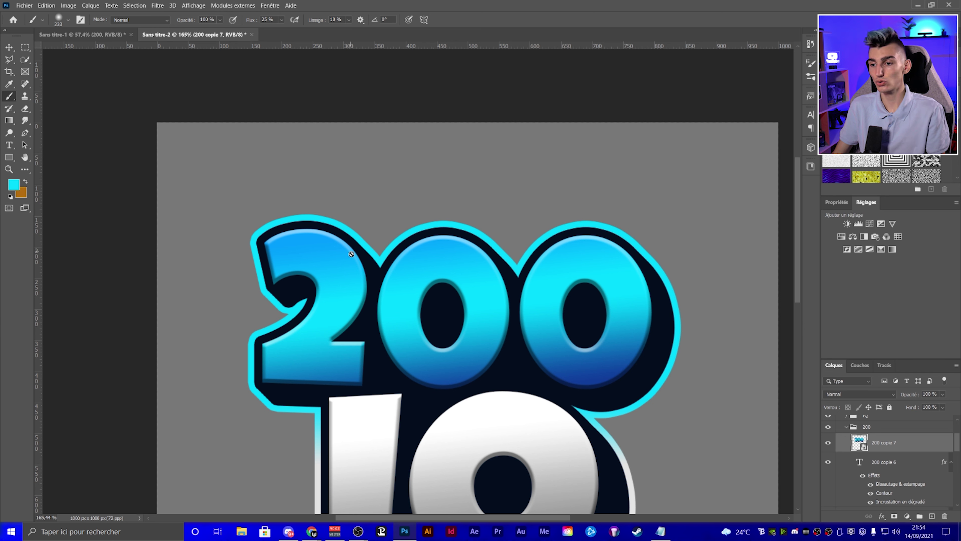
key(ctrl+z)
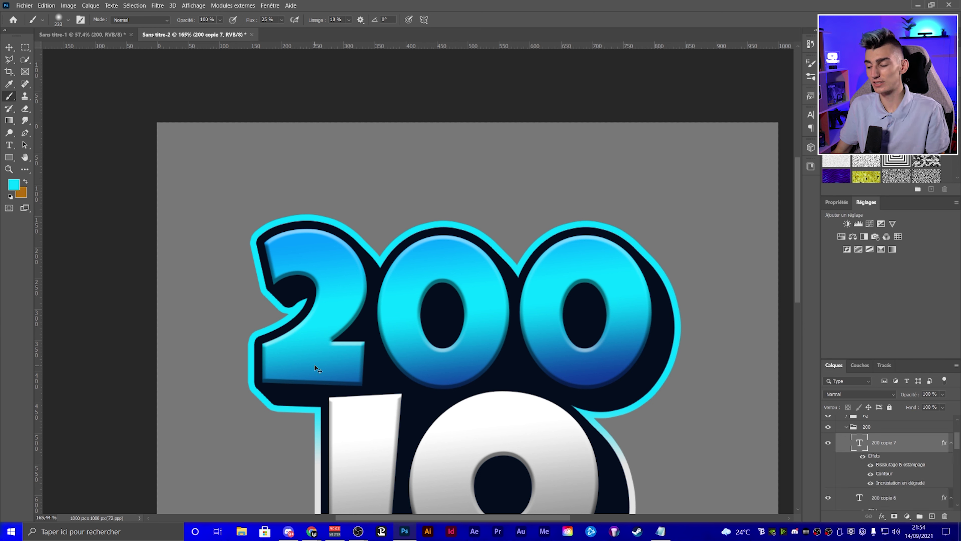
click(871, 473)
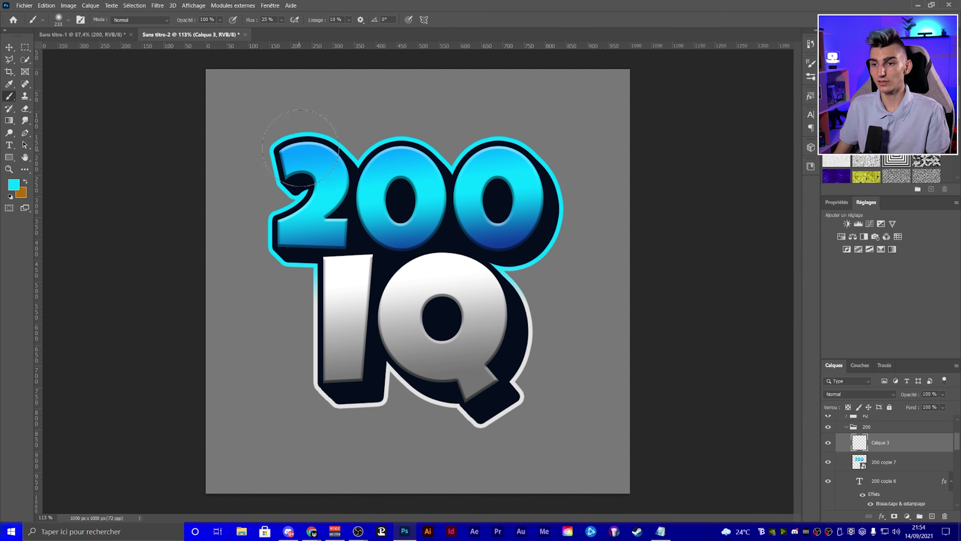
- Paint a cyan patch over the top-left of the 2 and clip it to the 200 text
drag(299, 110, 248, 223)
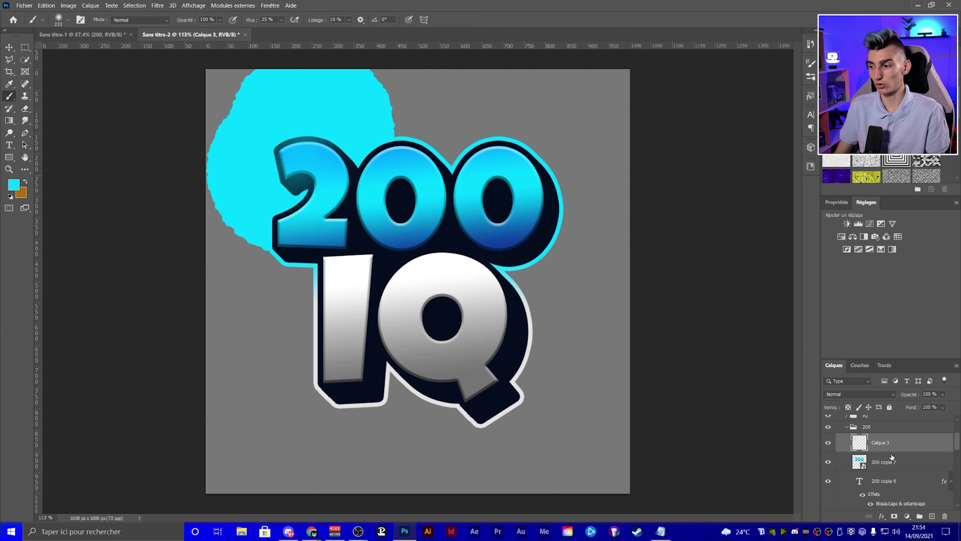
right_click(902, 442)
click(853, 226)
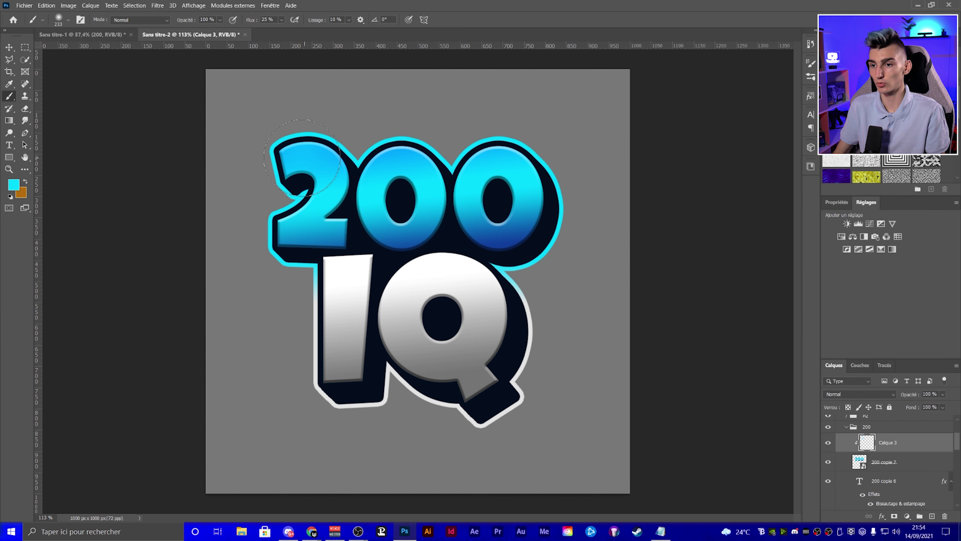
scroll(248, 143, up, 3)
scroll(248, 144, up, 3)
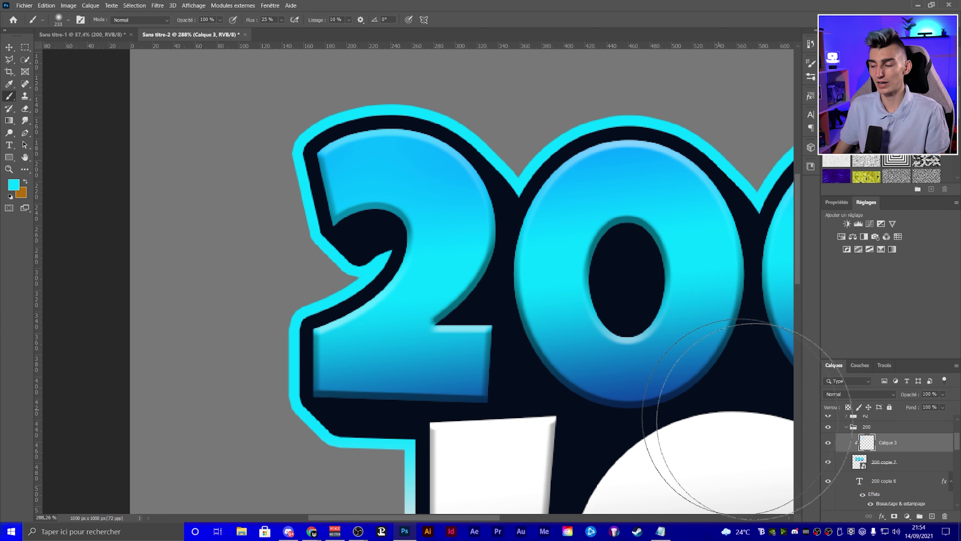
click(828, 443)
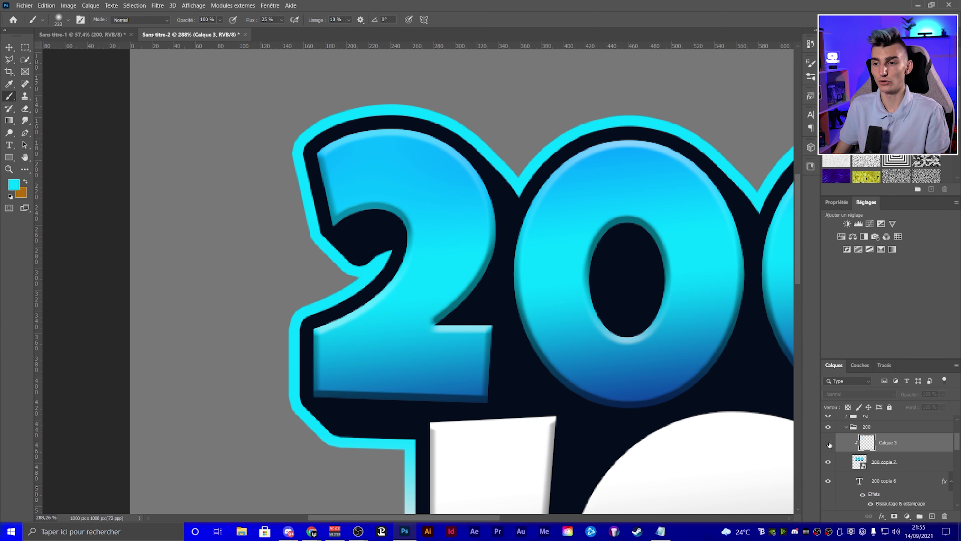
scroll(434, 316, down, 3)
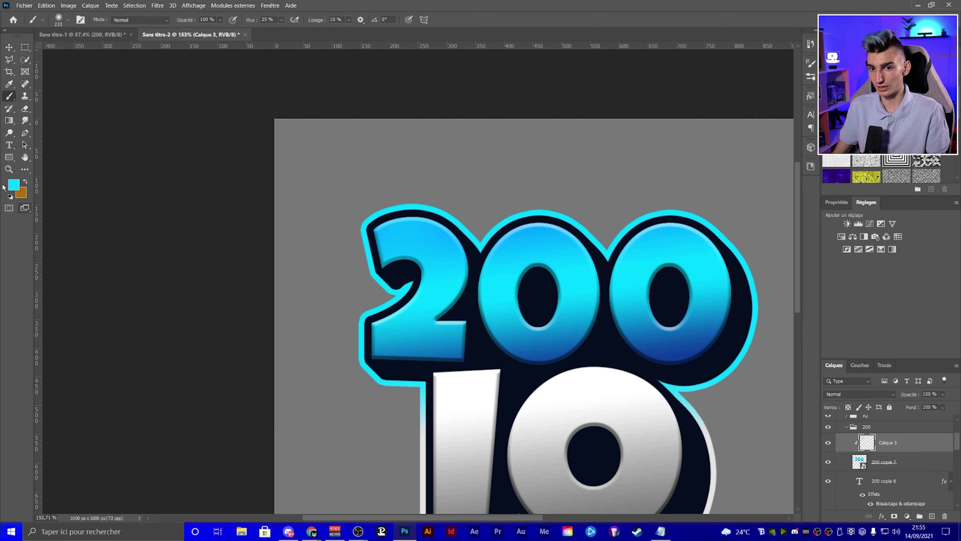
- Return to the Brush tool and set white (ffffff) as the painting colour
key(e)
click(9, 97)
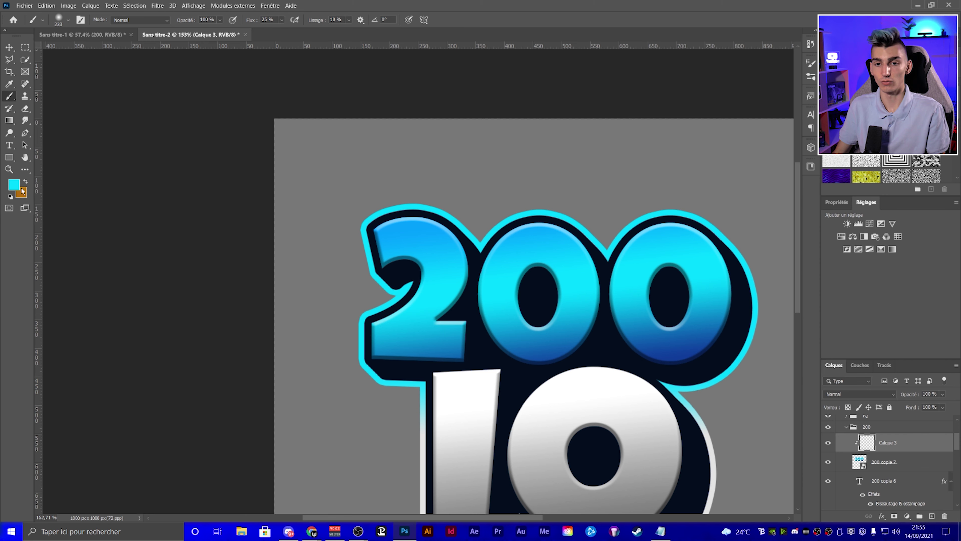
click(13, 184)
drag(556, 194, 557, 156)
click(774, 153)
scroll(482, 263, down, 2)
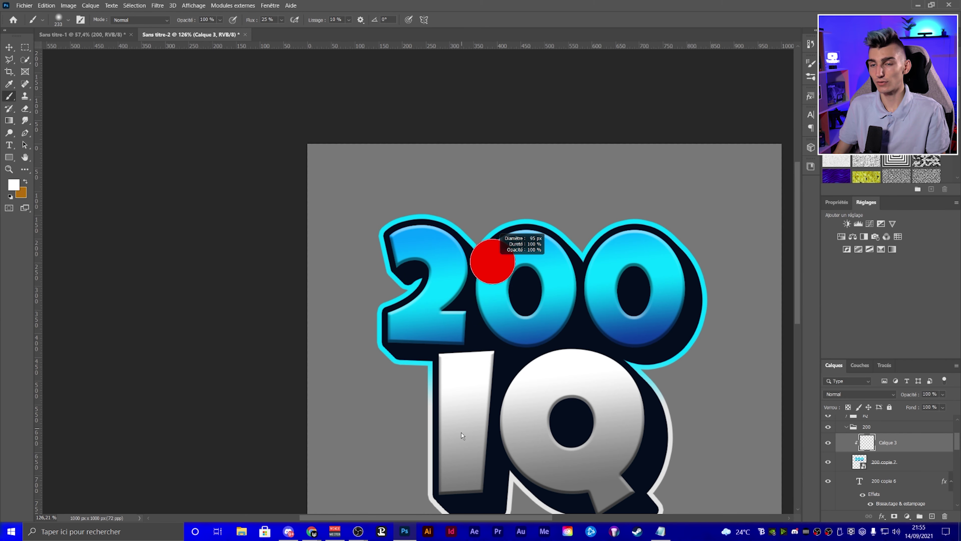
- Shrink the brush, raise its flow to 100% and reduce its spacing in Brush Settings
drag(493, 261, 491, 261)
drag(248, 19, 278, 20)
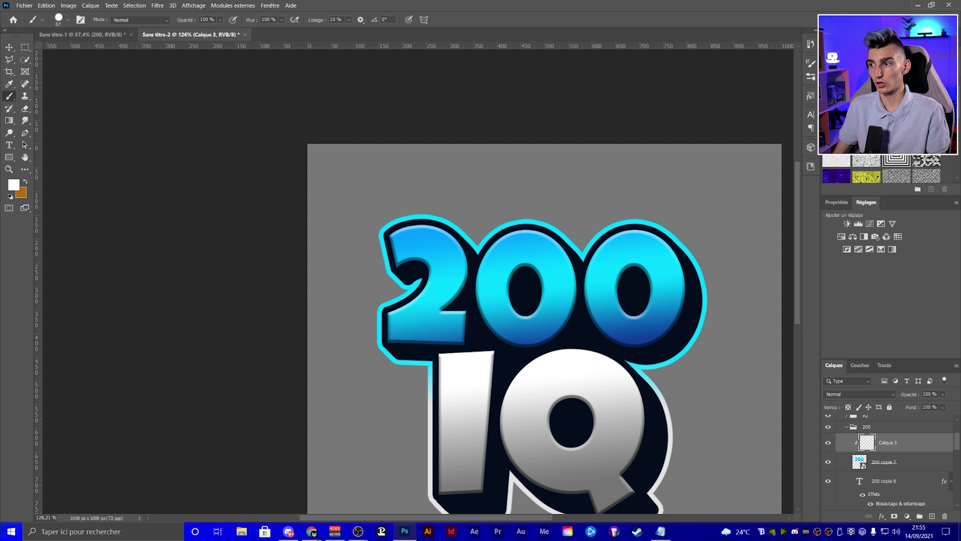
click(812, 70)
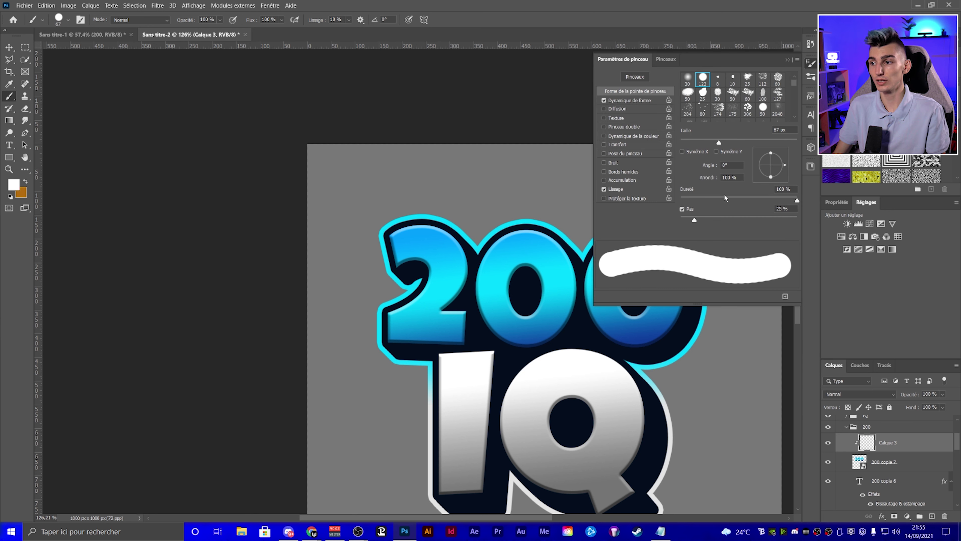
mouse_move(692, 219)
mouse_down()
mouse_move(666, 221)
mouse_move(694, 220)
mouse_up()
- Test white strokes down the 2, undoing them, with brush spacing set to 1%
drag(442, 229, 411, 322)
scroll(437, 281, up, 2)
scroll(437, 281, up, 2)
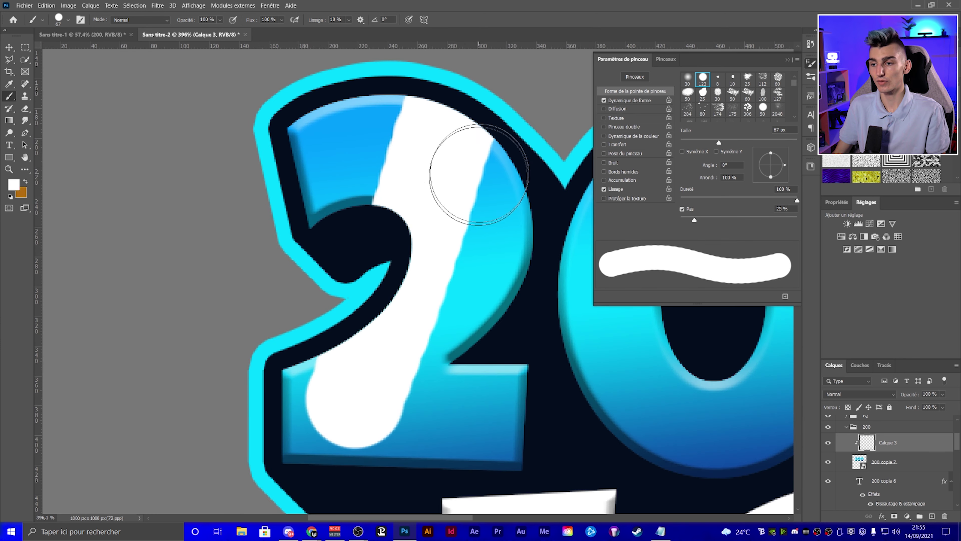
scroll(440, 240, down, 4)
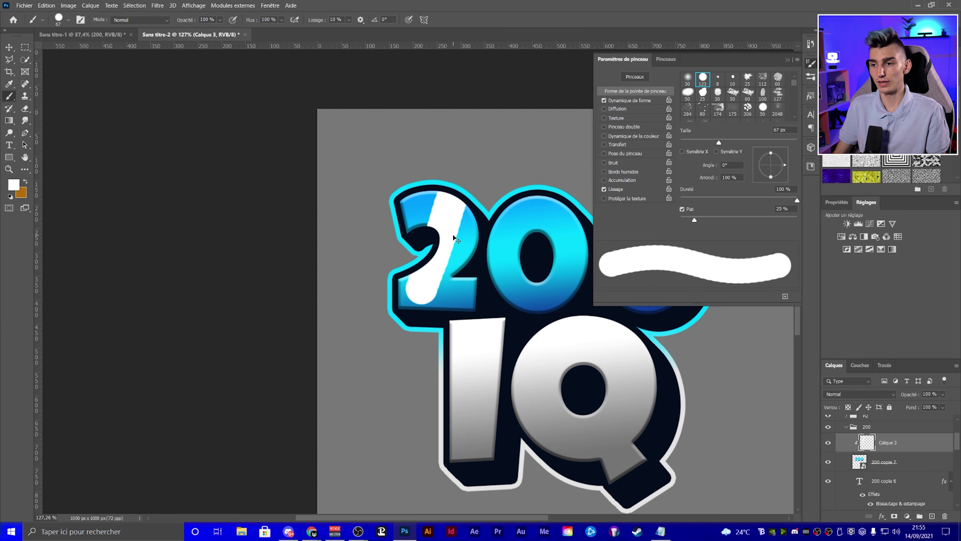
key(ctrl+z)
click(681, 219)
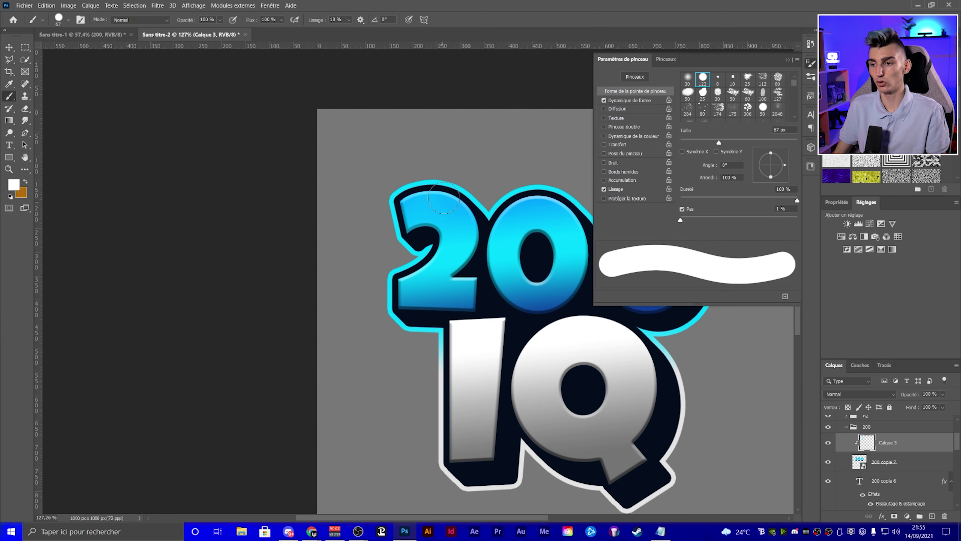
drag(451, 206, 414, 310)
scroll(458, 231, up, 5)
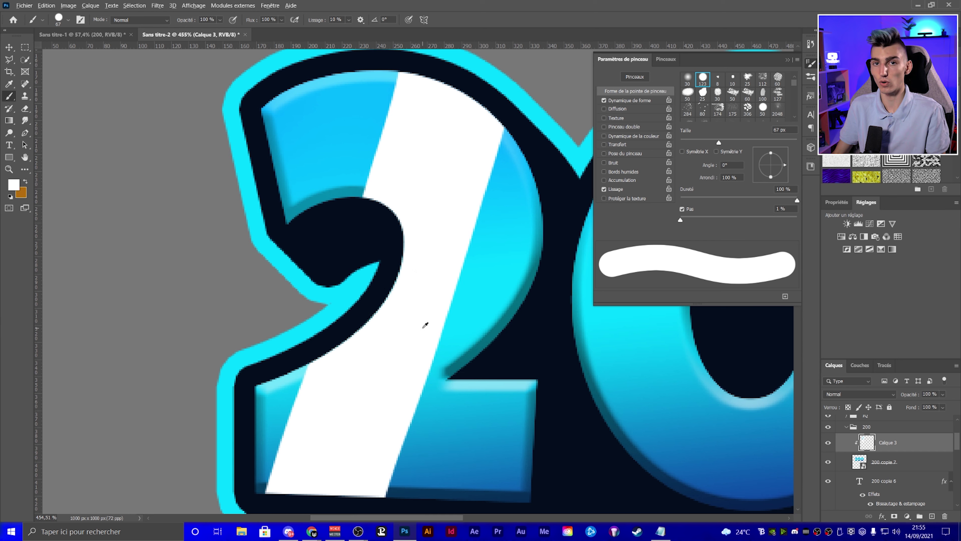
scroll(423, 321, down, 5)
key(ctrl+z)
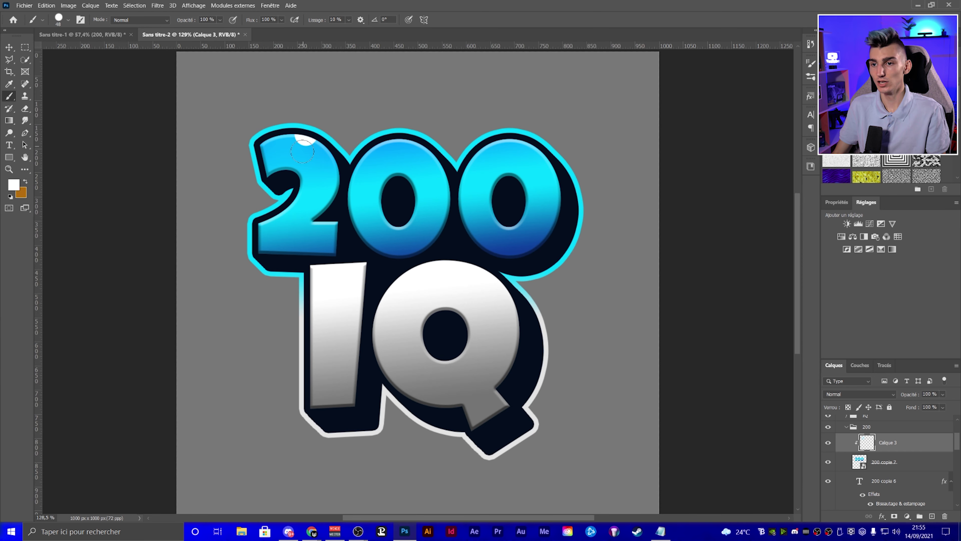
- Paint trial diagonal stripes through the 2 and first 0, then undo them
drag(302, 150, 277, 267)
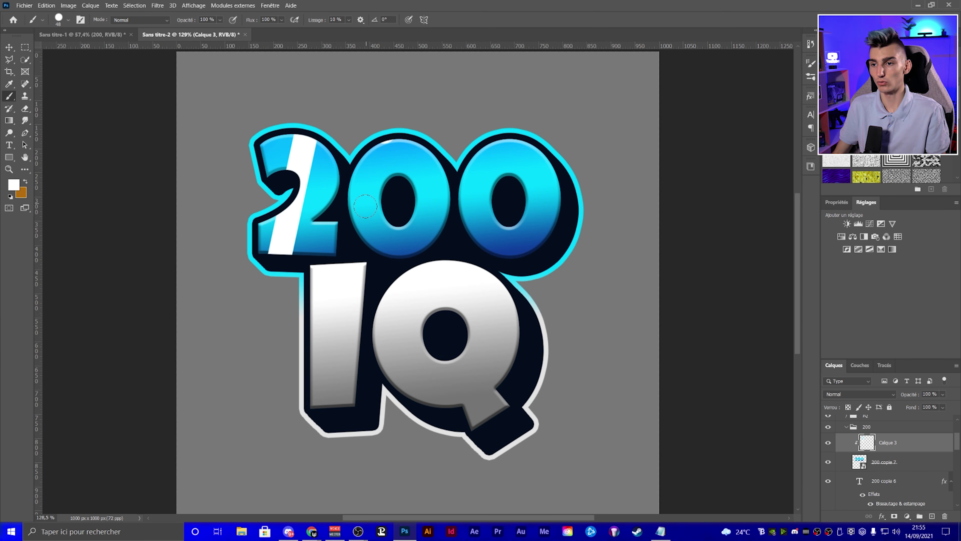
drag(388, 139, 362, 266)
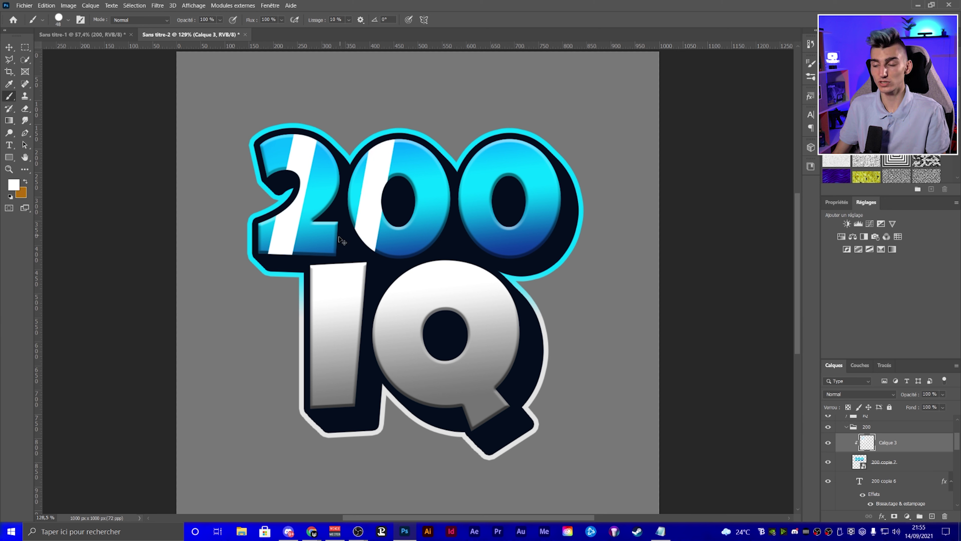
key(ctrl+z)
key(ctrl+z)
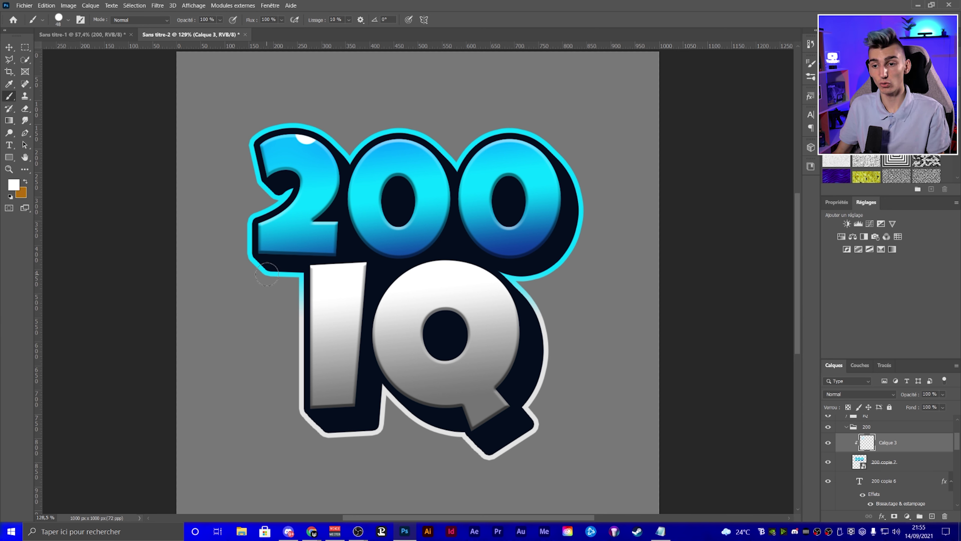
drag(269, 253, 316, 135)
key(ctrl+z)
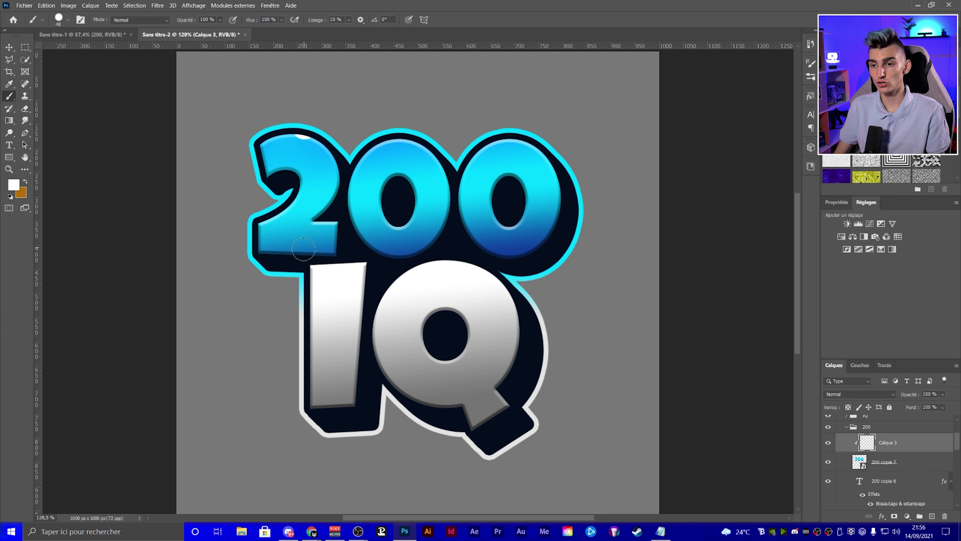
- Paint straight diagonal white stripes across the 2 and both 0s, resizing the brush between them
drag(289, 267, 305, 131)
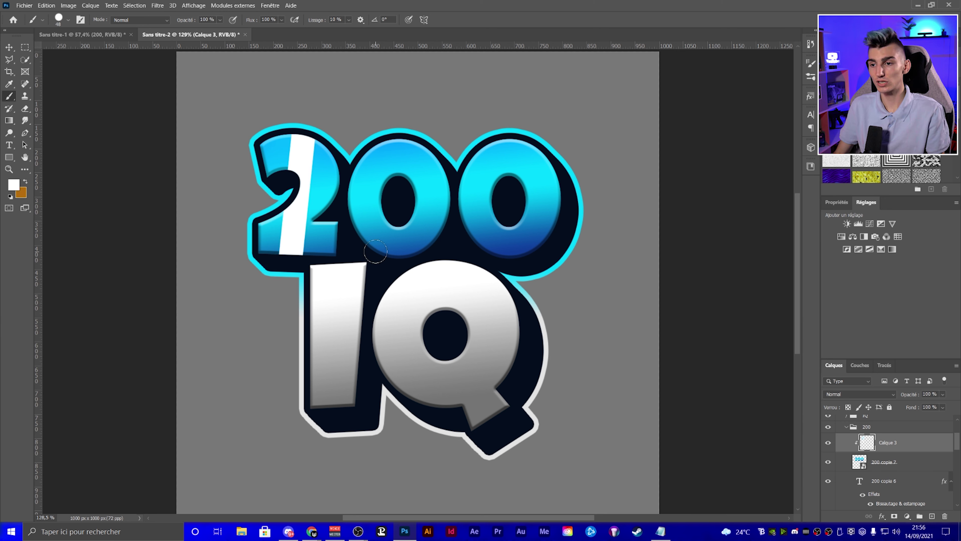
alt+right_click(364, 144)
drag(358, 256, 371, 149)
alt+right_click(488, 141)
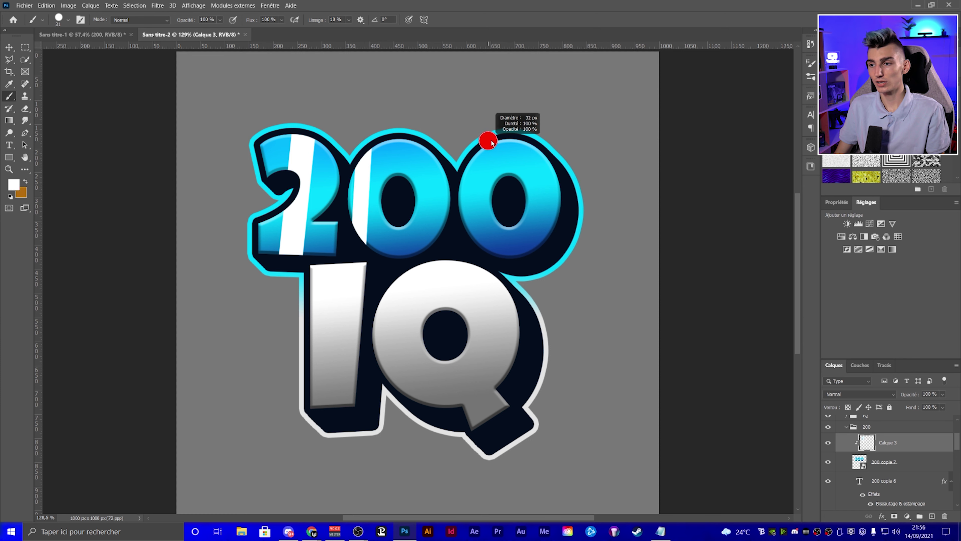
drag(500, 136, 492, 254)
scroll(230, 211, down, 2)
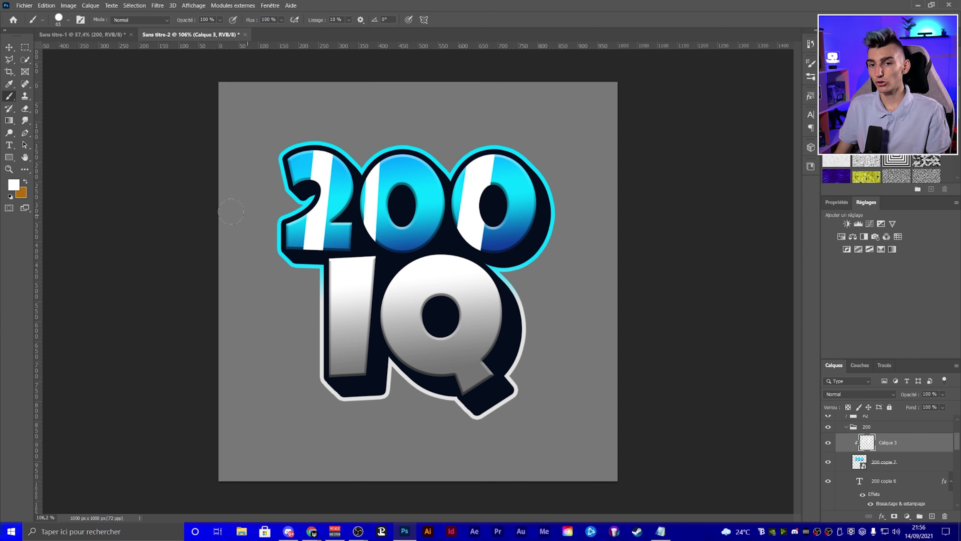
- Softly fade the white stripes with a large, soft, low-flow eraser
click(27, 112)
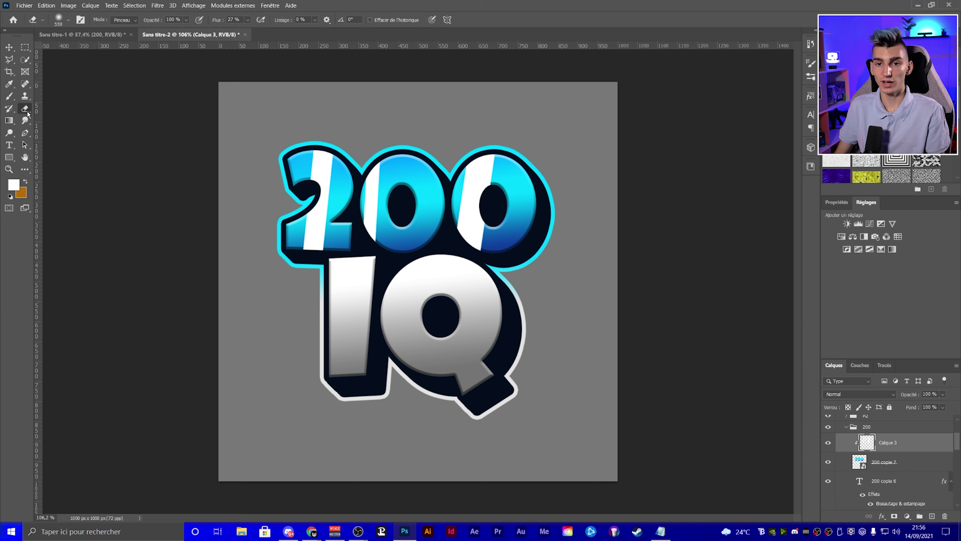
alt+right_click(333, 284)
right_click(344, 302)
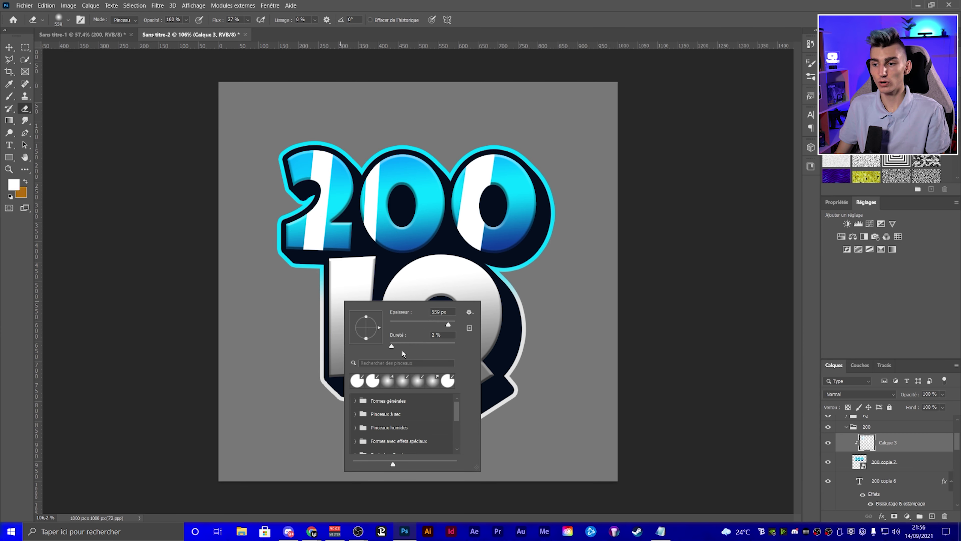
drag(218, 22, 219, 24)
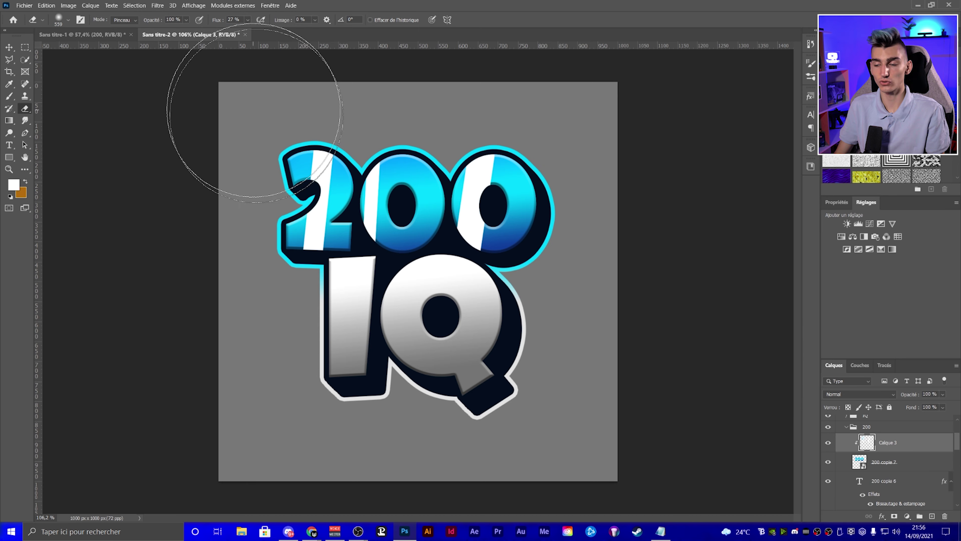
mouse_move(272, 311)
mouse_down()
mouse_move(327, 283)
mouse_move(446, 286)
mouse_move(302, 235)
mouse_up()
- Lower the stripe layer's opacity to about 55%
click(942, 394)
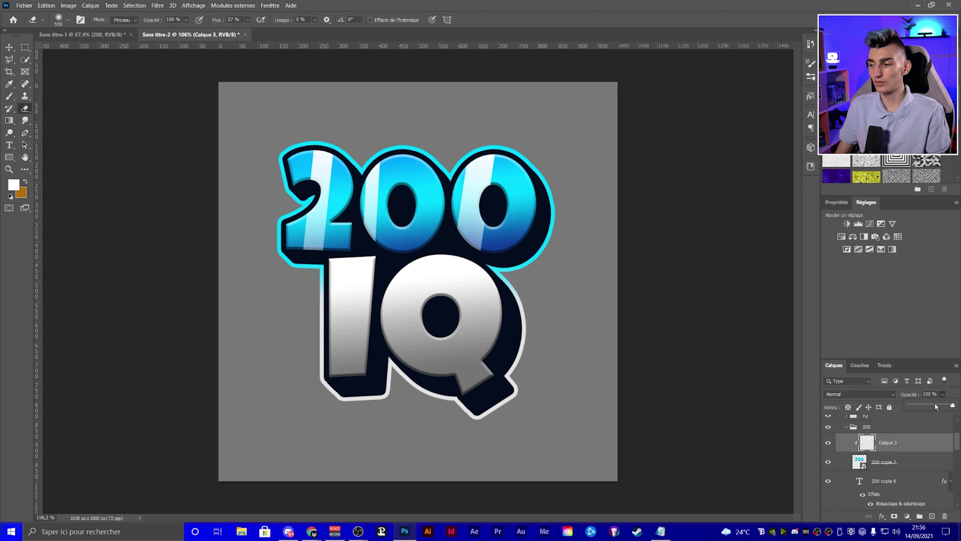
drag(934, 406, 935, 405)
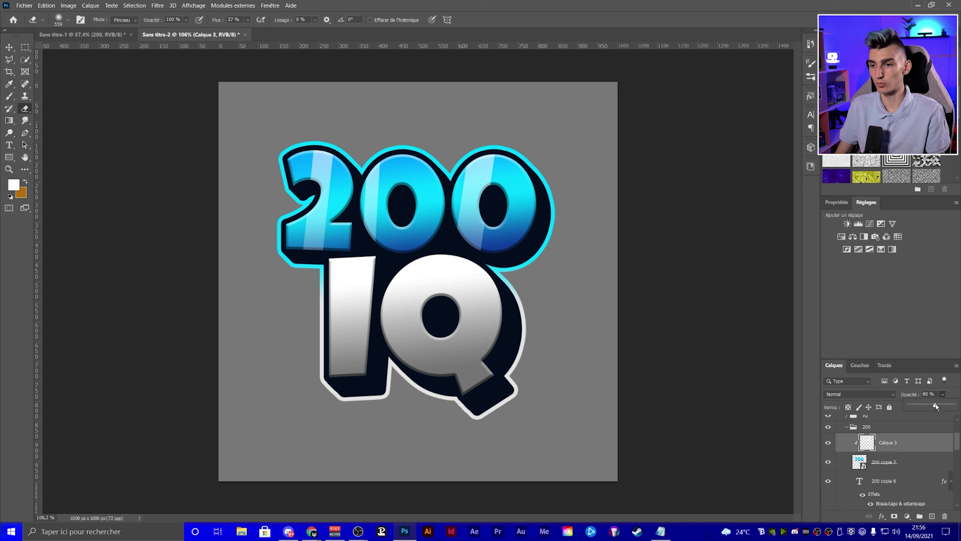
click(359, 306)
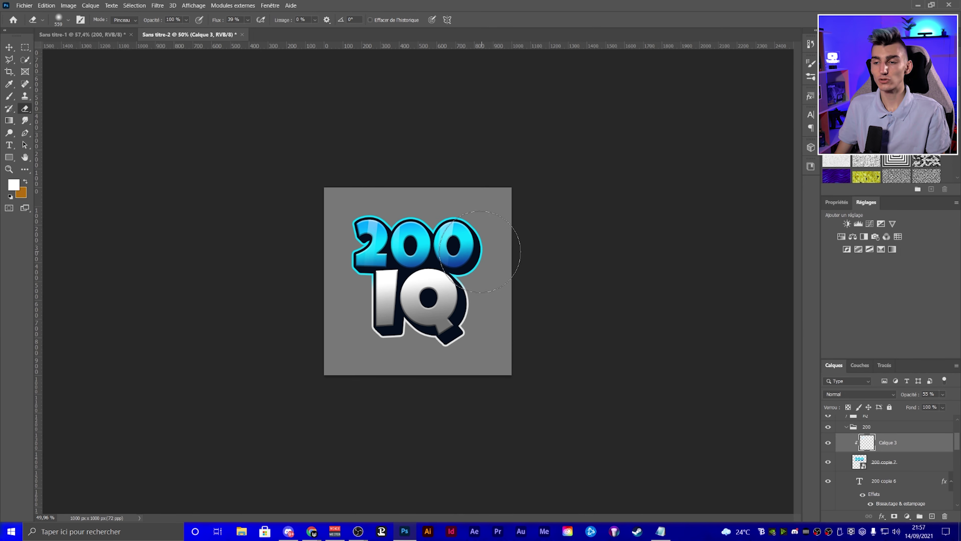
scroll(492, 258, up, 5)
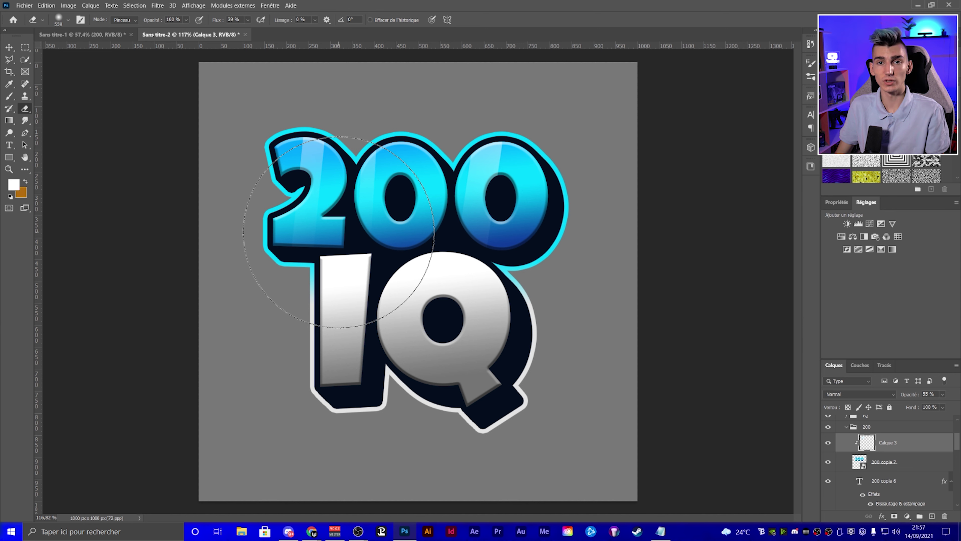
scroll(339, 231, down, 6)
scroll(330, 204, down, 3)
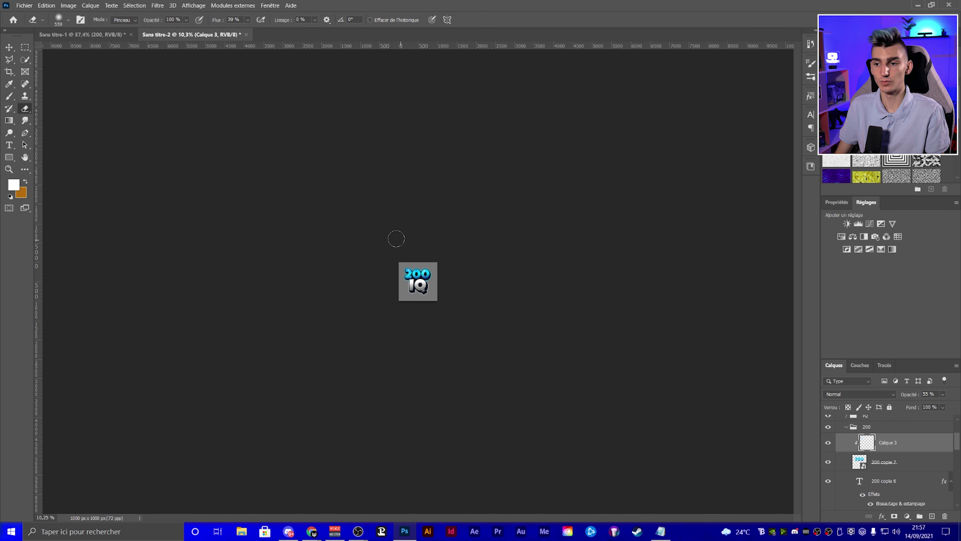
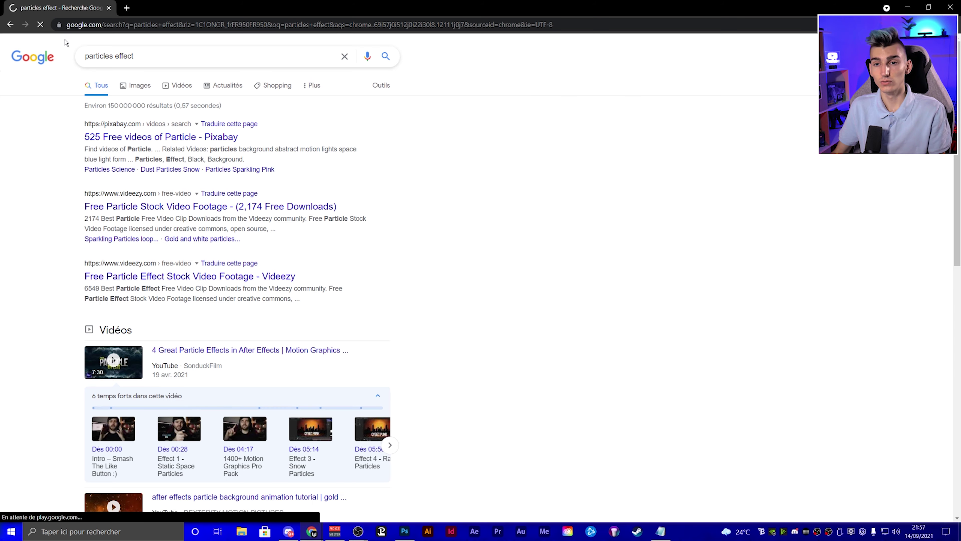
- Copy the Free Floating Particle Template image from a Google Images search for 'particles effect'
click(131, 92)
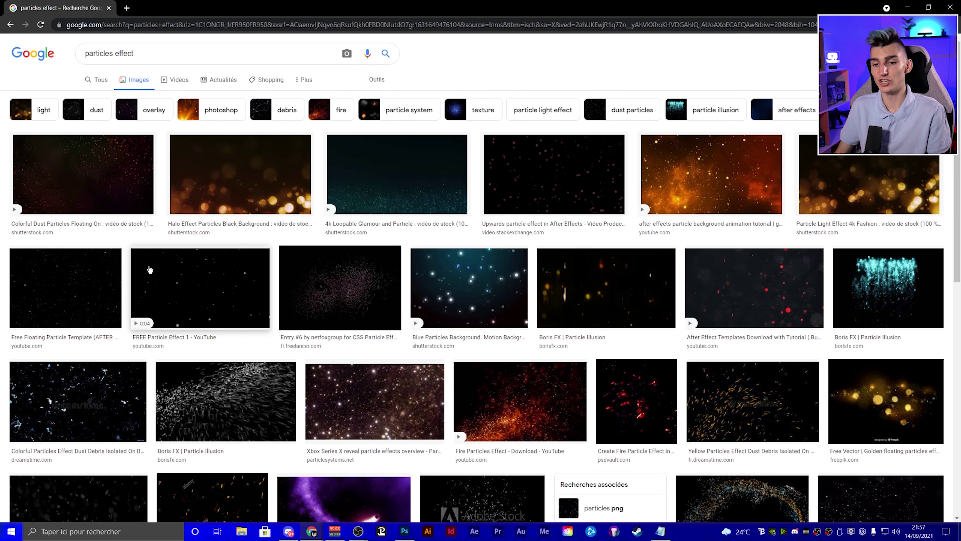
mouse_move(83, 174)
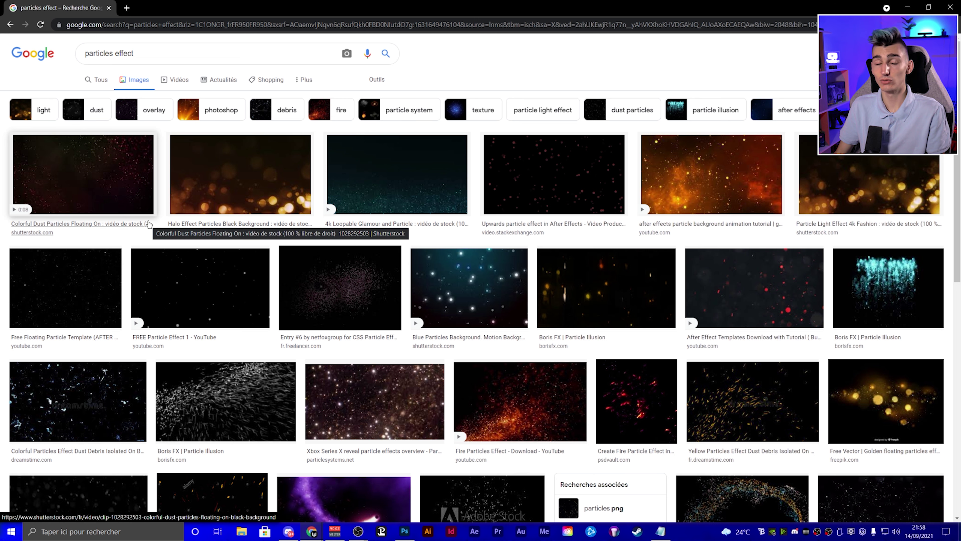
click(66, 288)
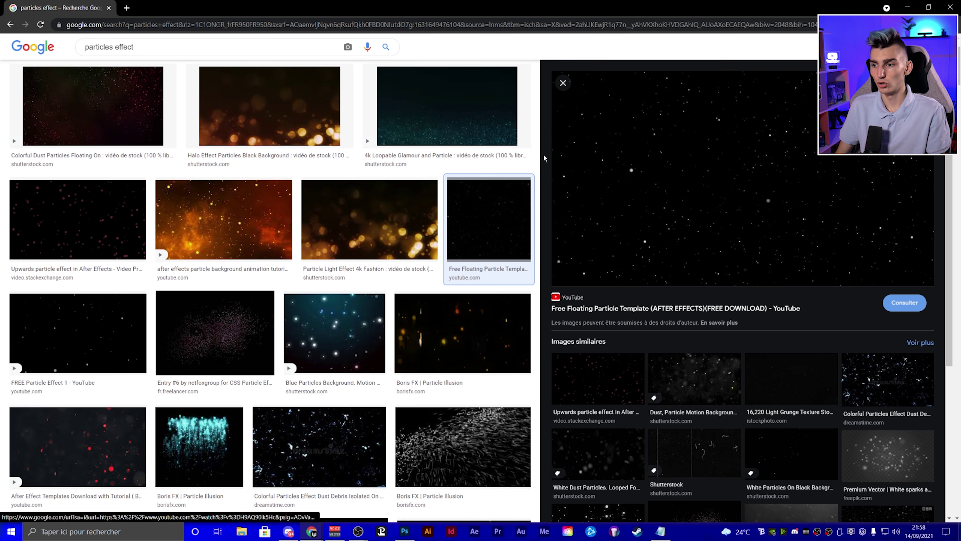
right_click(676, 203)
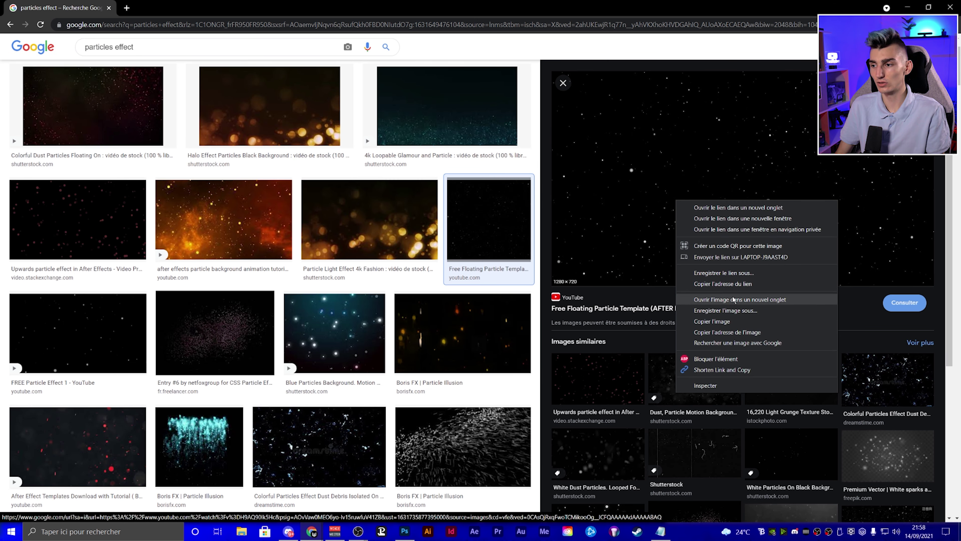
click(729, 320)
click(405, 531)
- Paste the starry particle image as the top layer, blended with Superposition
key(ctrl+v)
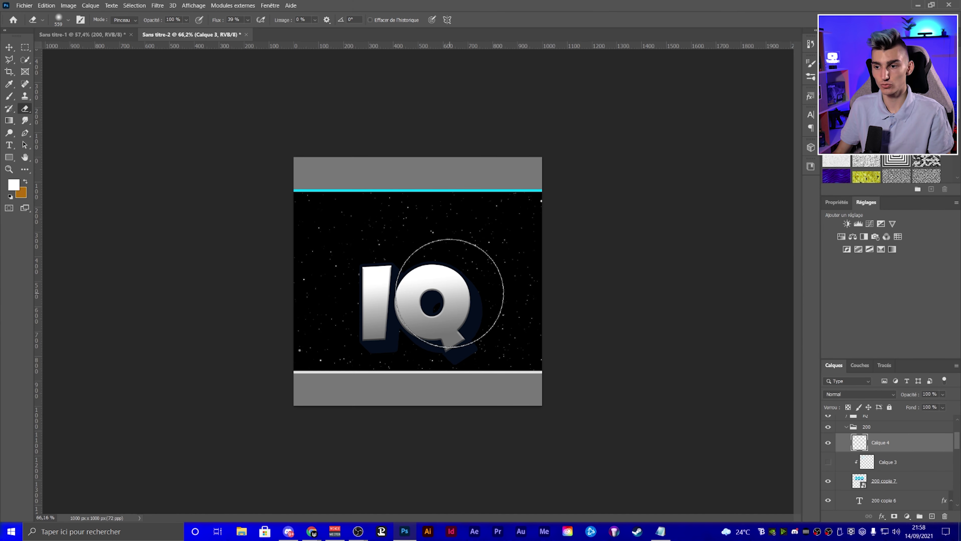
key(ctrl+plus)
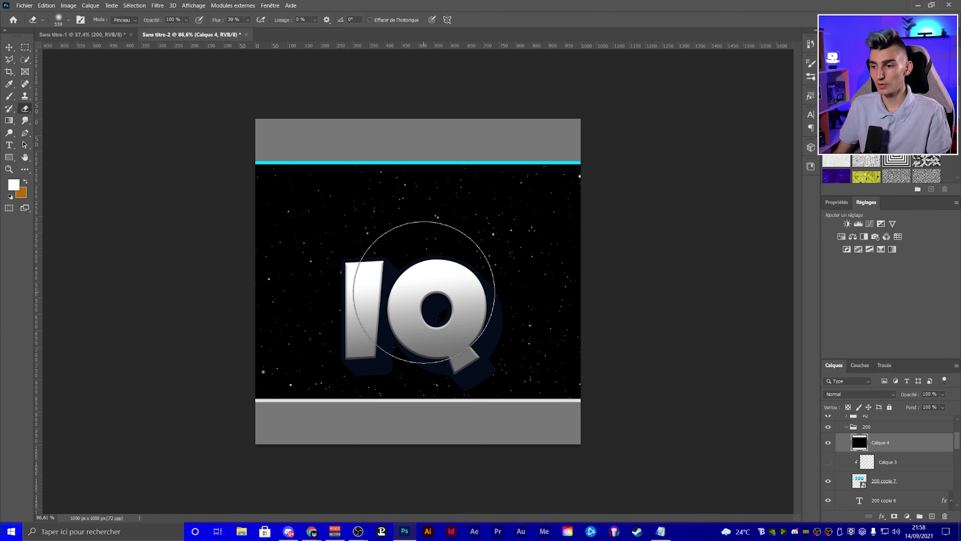
mouse_move(882, 442)
mouse_down()
mouse_move(908, 407)
mouse_move(882, 419)
mouse_up()
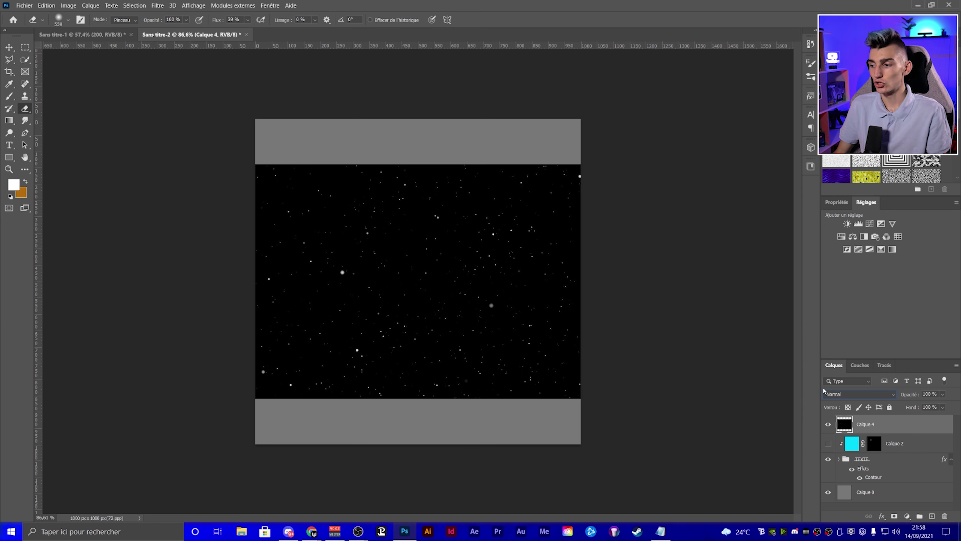
click(838, 394)
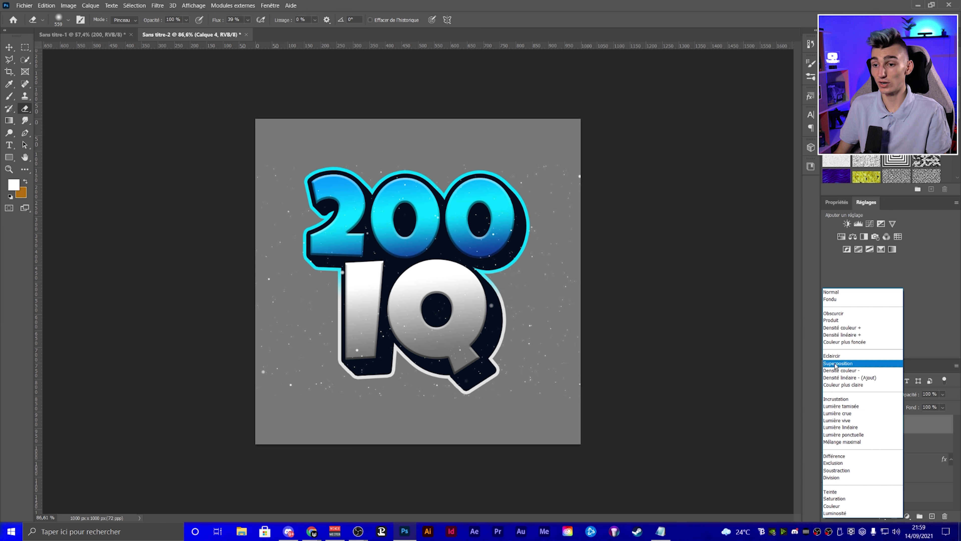
click(836, 364)
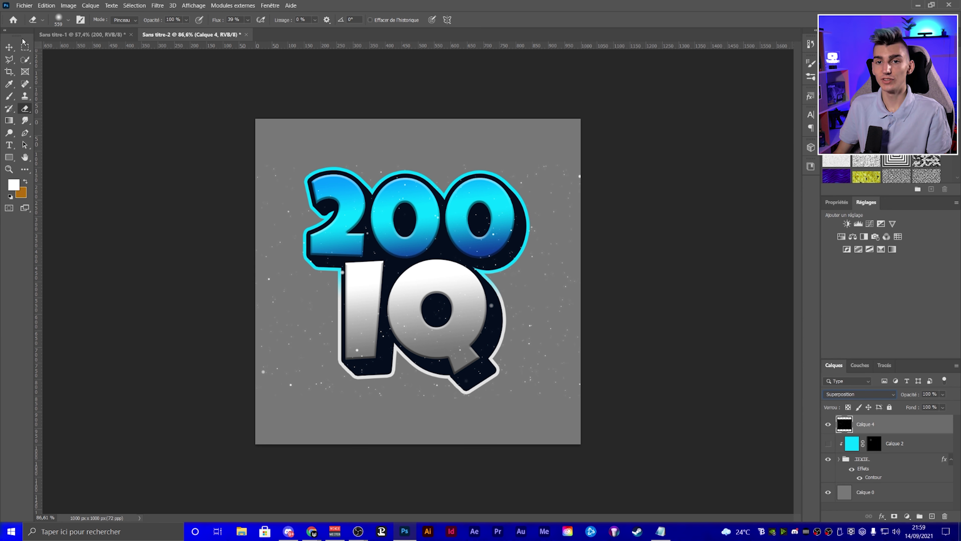
key(v)
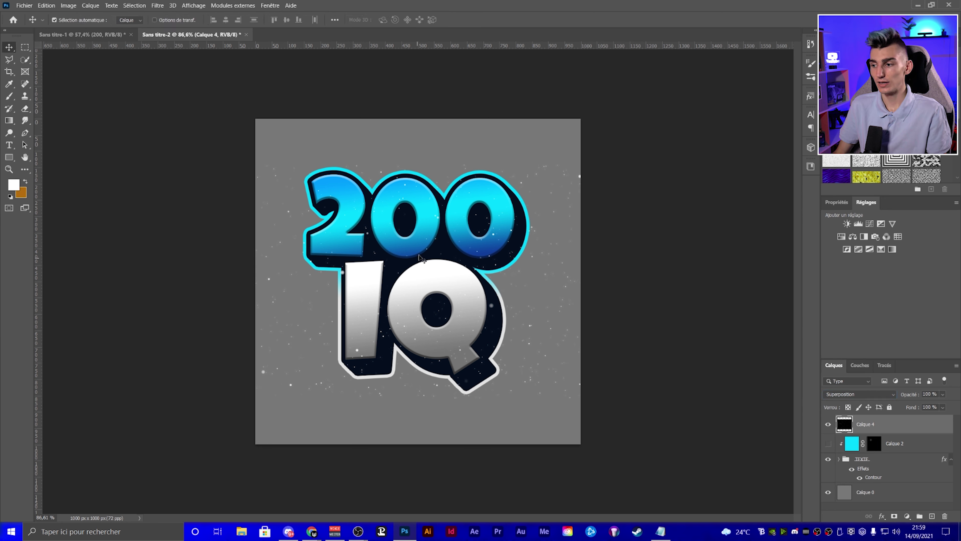
- Colourise the star layer blue with Hue/Saturation: hue 211, saturation 87
click(69, 5)
mouse_move(79, 27)
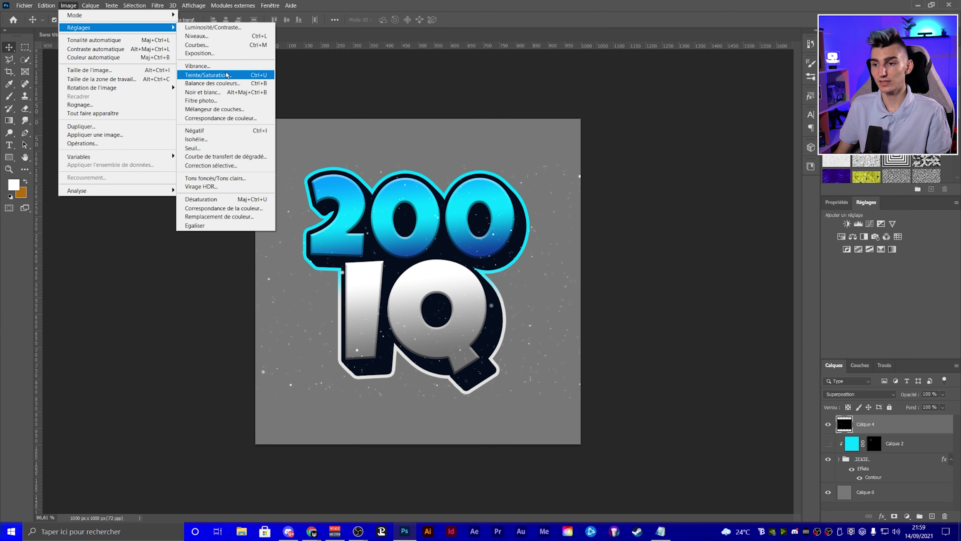
click(212, 71)
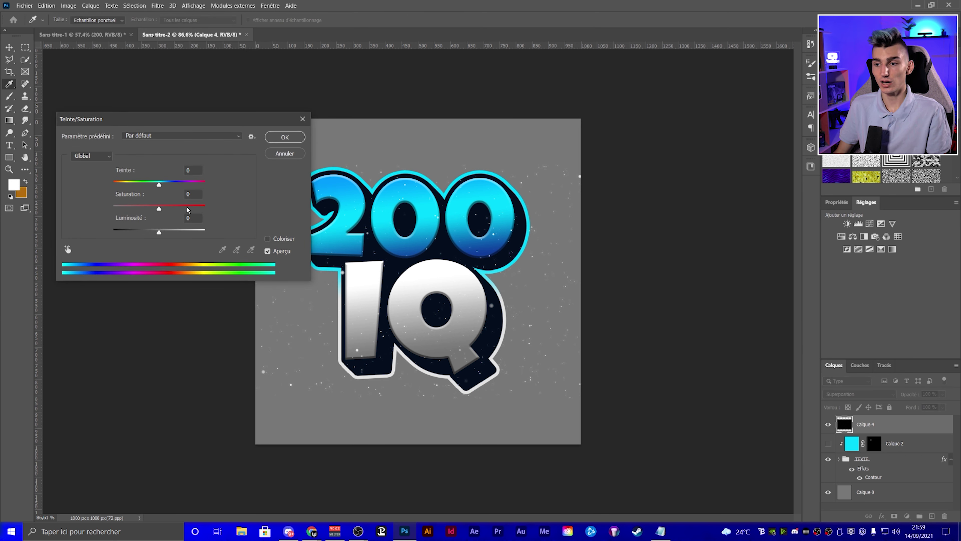
drag(159, 185, 173, 186)
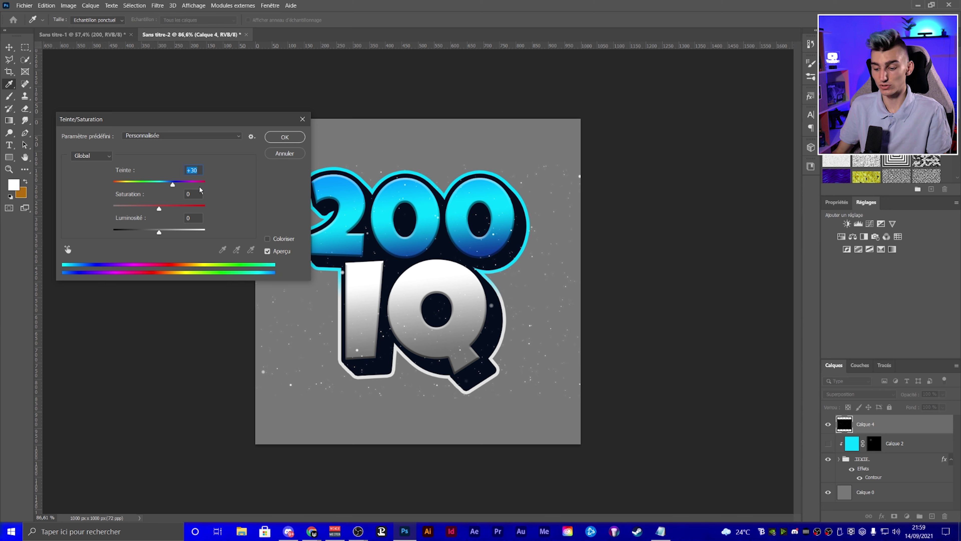
text(0)
click(267, 239)
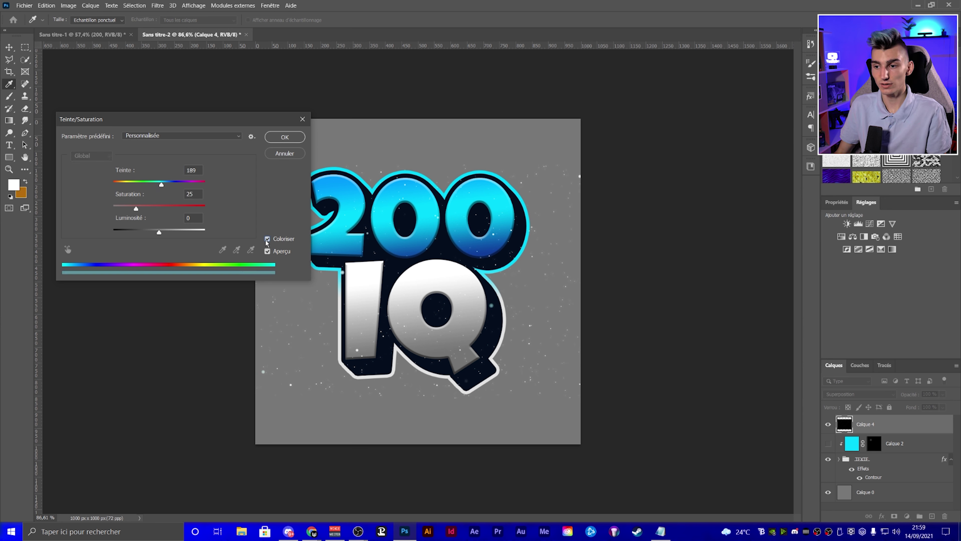
drag(171, 209, 187, 207)
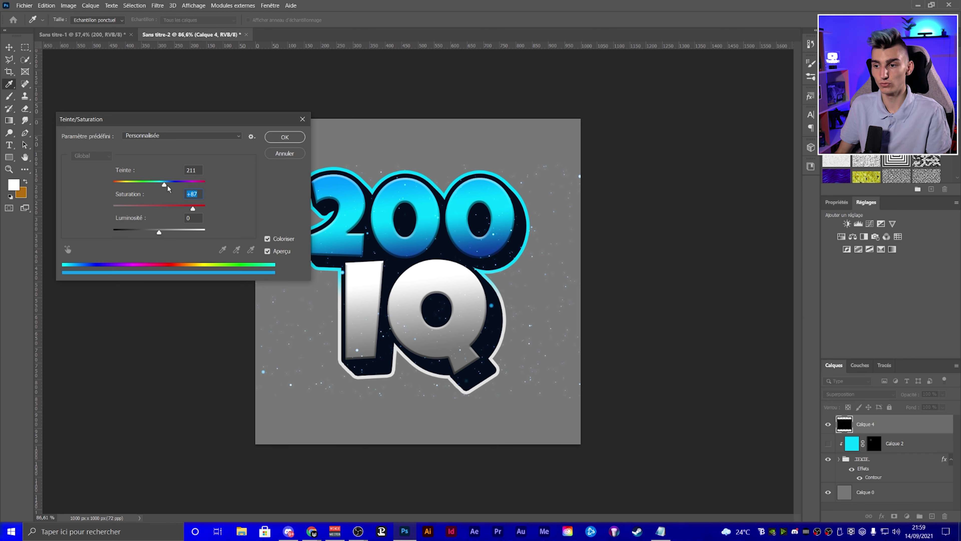
click(284, 137)
- Scale the star layer up well beyond the canvas edges
scroll(285, 154, down, 3)
key(ctrl+t)
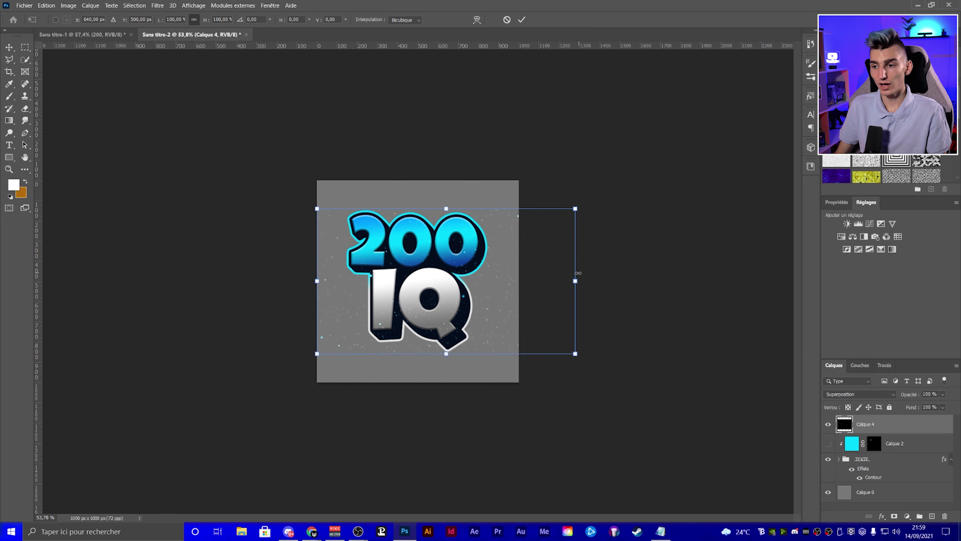
mouse_move(574, 280)
mouse_down()
mouse_move(685, 254)
mouse_move(615, 244)
mouse_up()
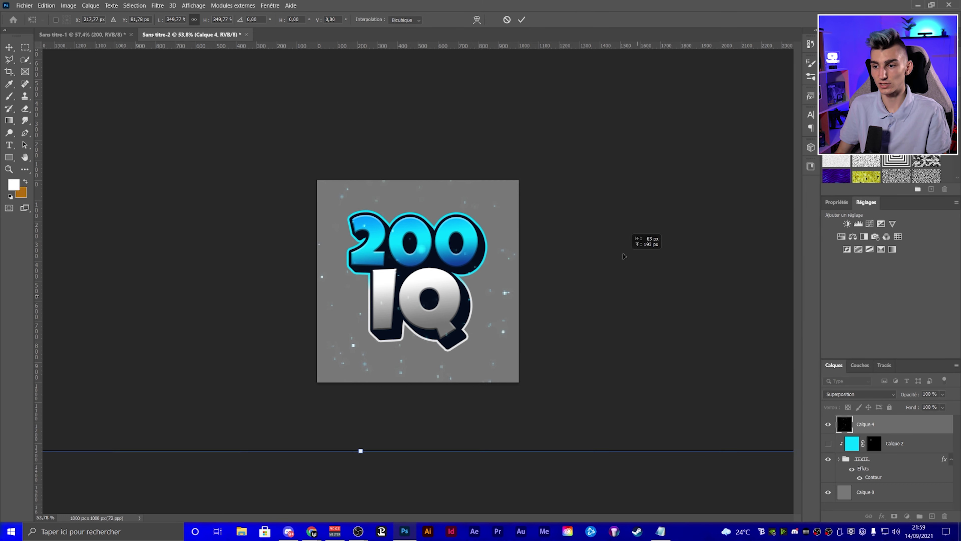
scroll(620, 253, down, 2)
key(Return)
scroll(620, 252, up, 3)
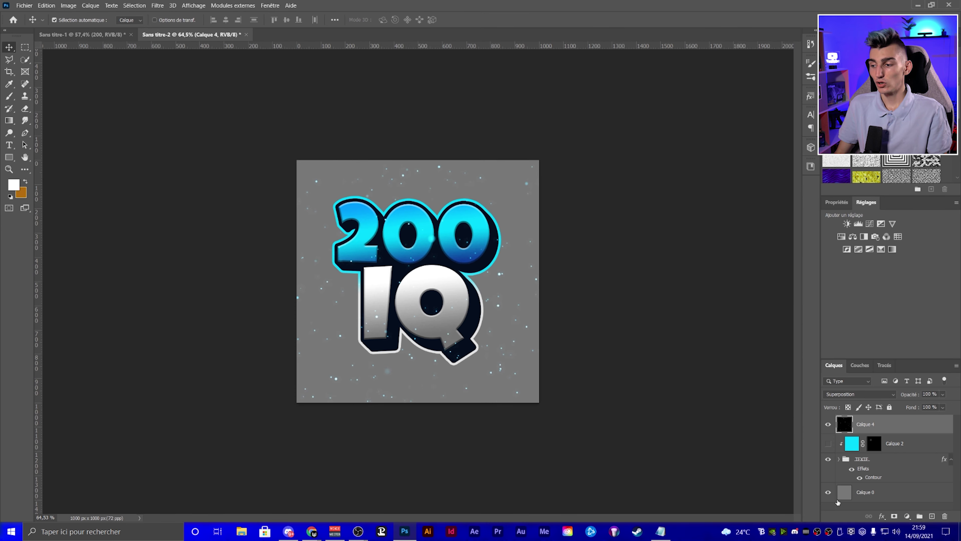
- Add a black hide-all mask to the star layer and set up a soft, low-flow brush
alt+click(893, 516)
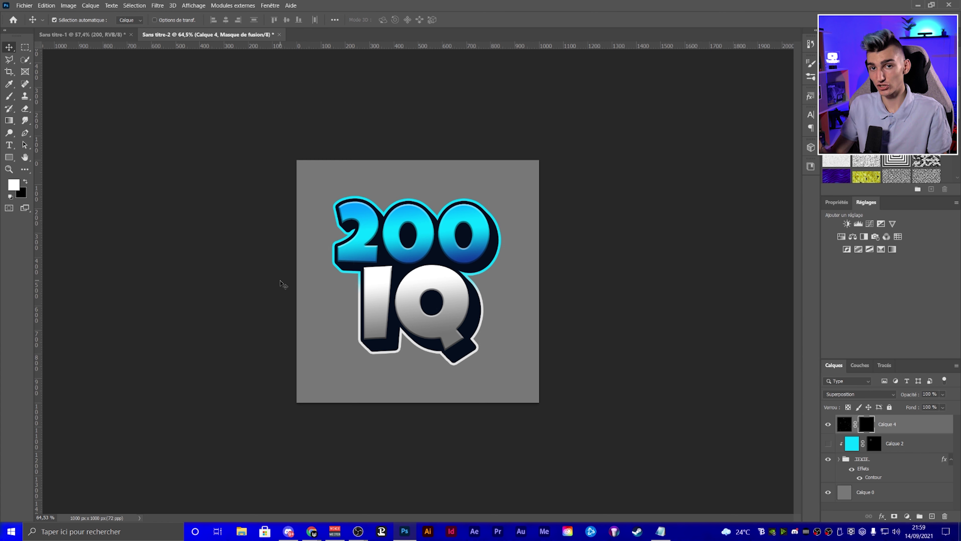
click(9, 96)
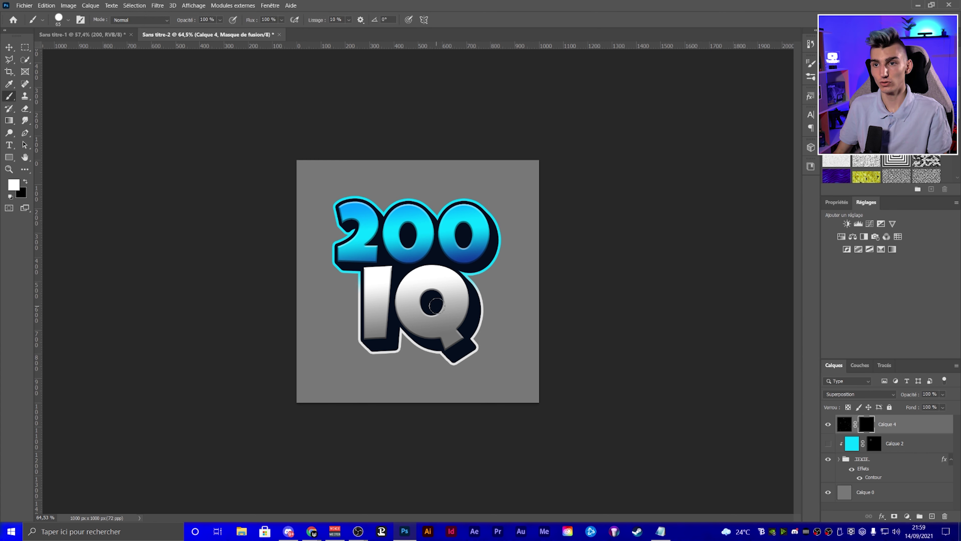
alt+right_click(385, 253)
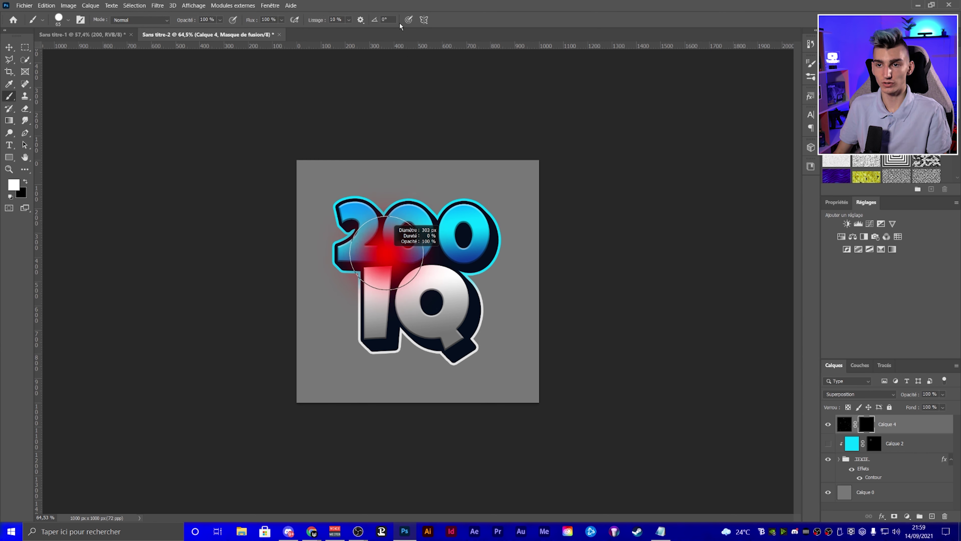
drag(252, 20, 241, 22)
- Paint white on the mask over the 200 to reveal sparkles there
drag(359, 250, 477, 226)
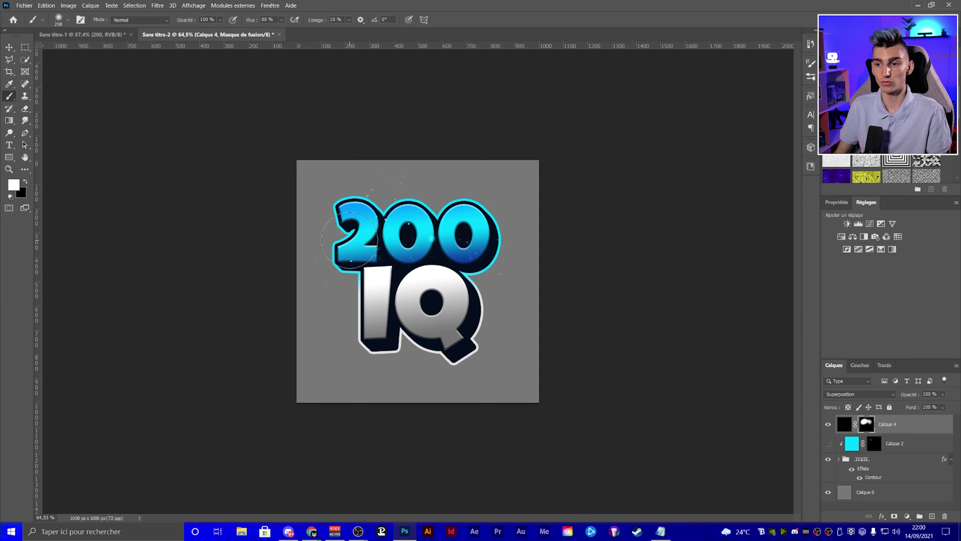
scroll(446, 260, down, 3)
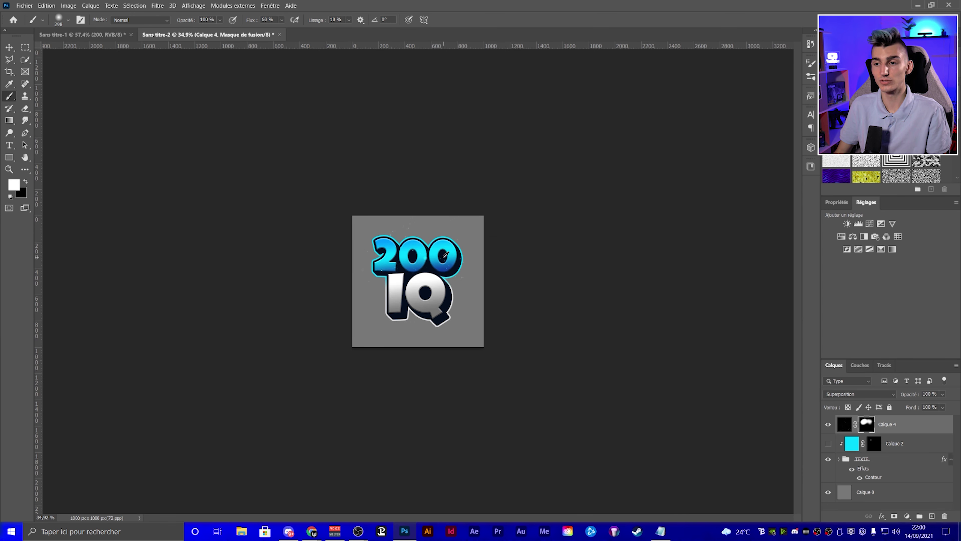
scroll(446, 260, up, 1)
scroll(446, 260, down, 5)
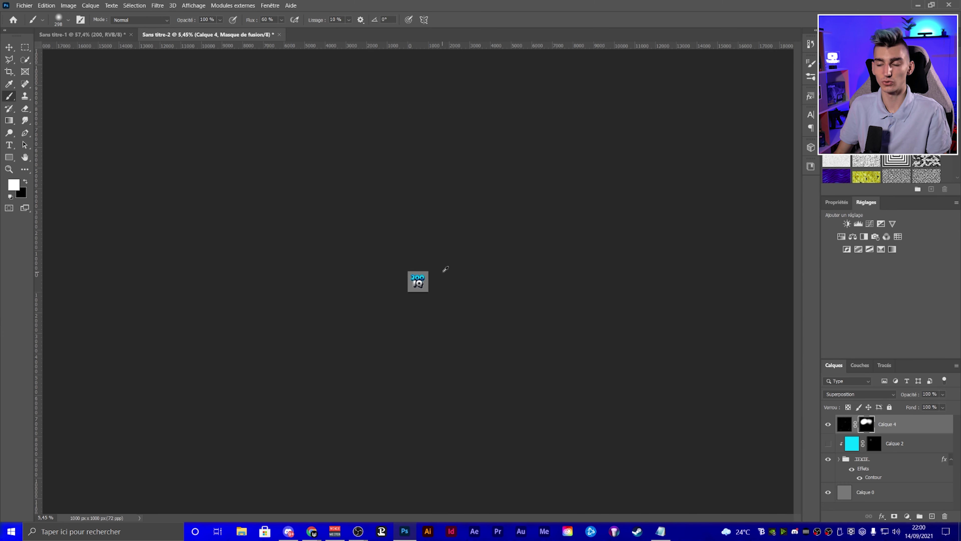
scroll(441, 272, up, 2)
scroll(439, 265, up, 5)
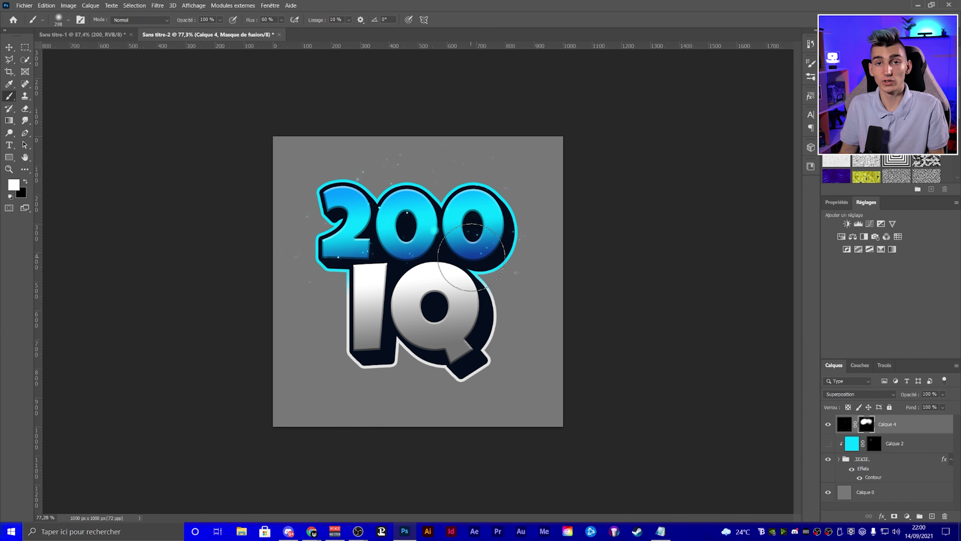
scroll(471, 258, up, 3)
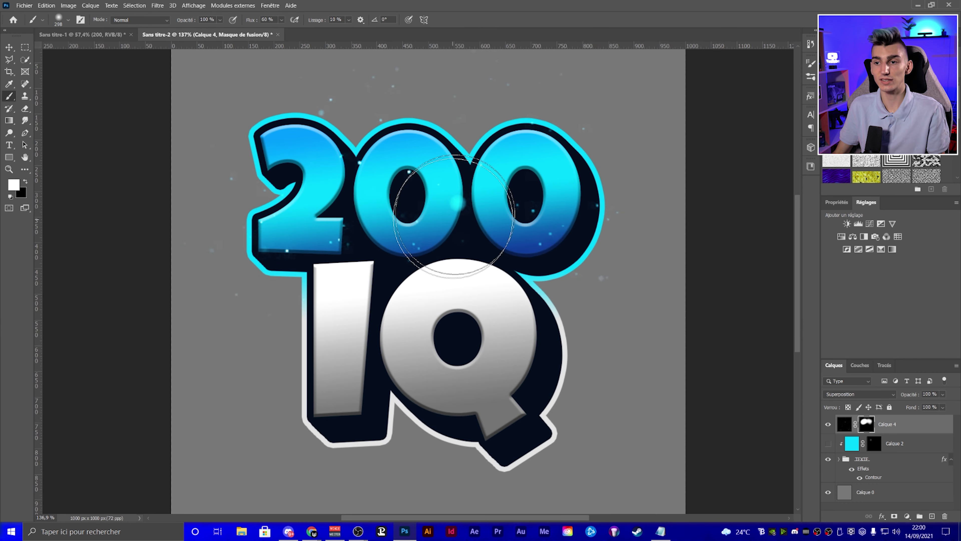
scroll(520, 276, down, 2)
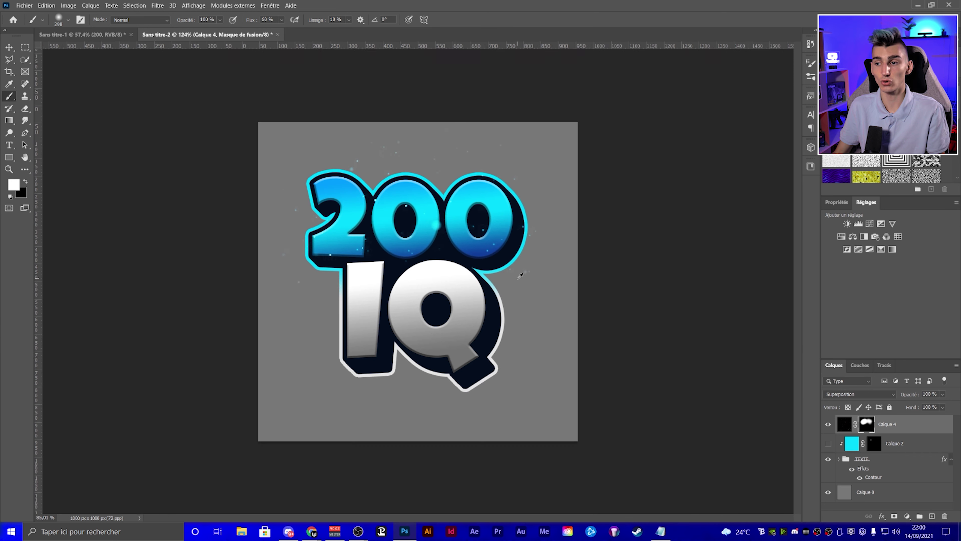
right_click(908, 428)
- Clip the star layer to the layer below as a clipping mask
click(844, 211)
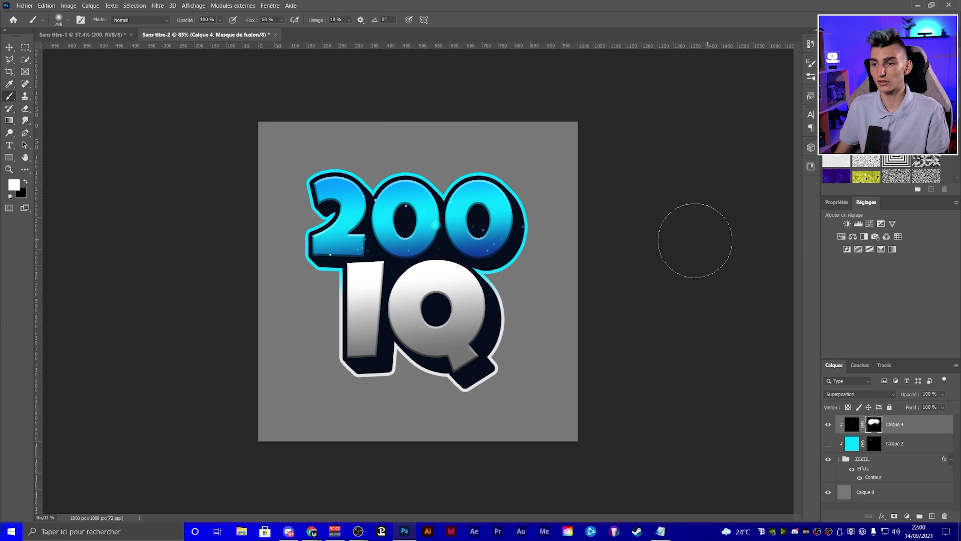
scroll(338, 246, up, 1)
scroll(346, 252, up, 1)
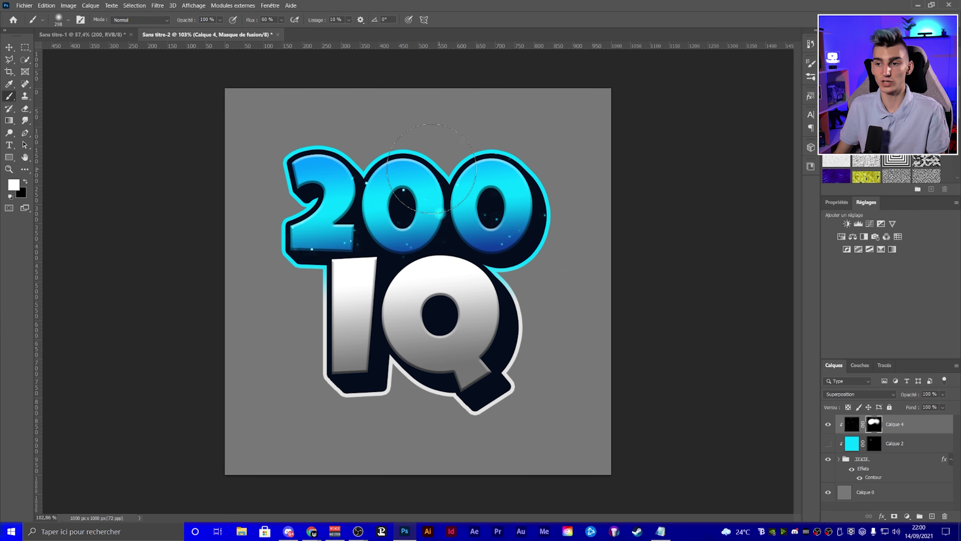
scroll(416, 281, down, 1)
- Rescale the star layer to about 219% and shift it right and down
key(ctrl+t)
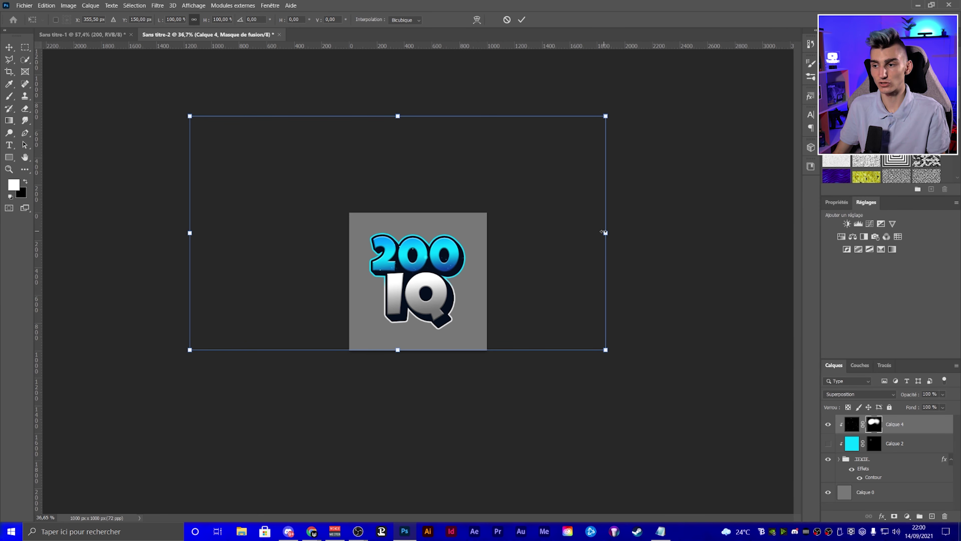
mouse_move(602, 232)
mouse_down()
mouse_move(621, 267)
mouse_move(633, 265)
mouse_up()
drag(514, 299, 518, 332)
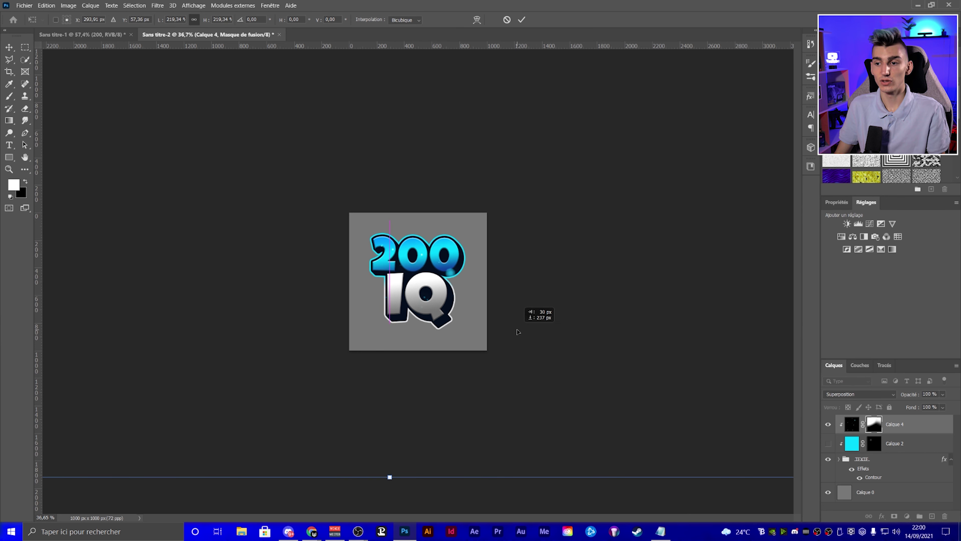
click(522, 19)
scroll(513, 234, down, 5)
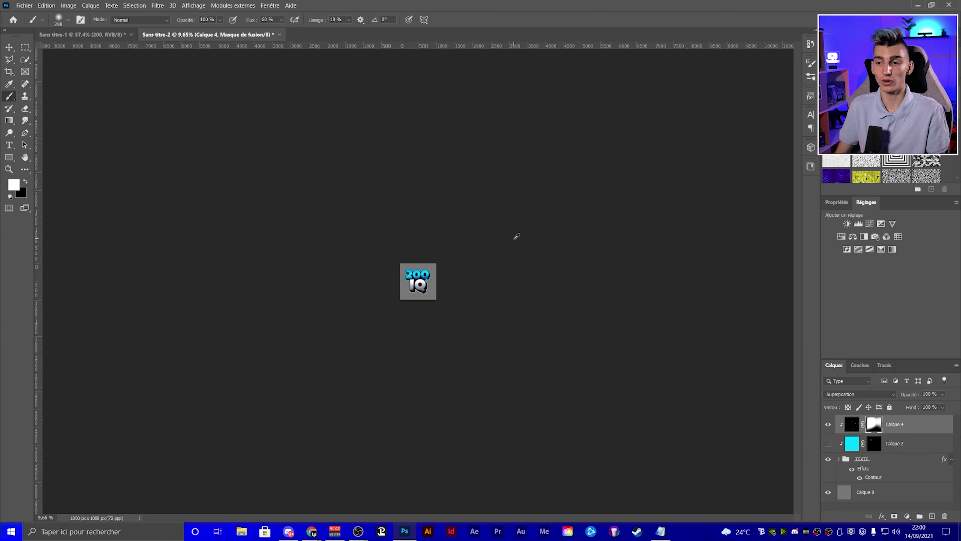
scroll(509, 238, up, 8)
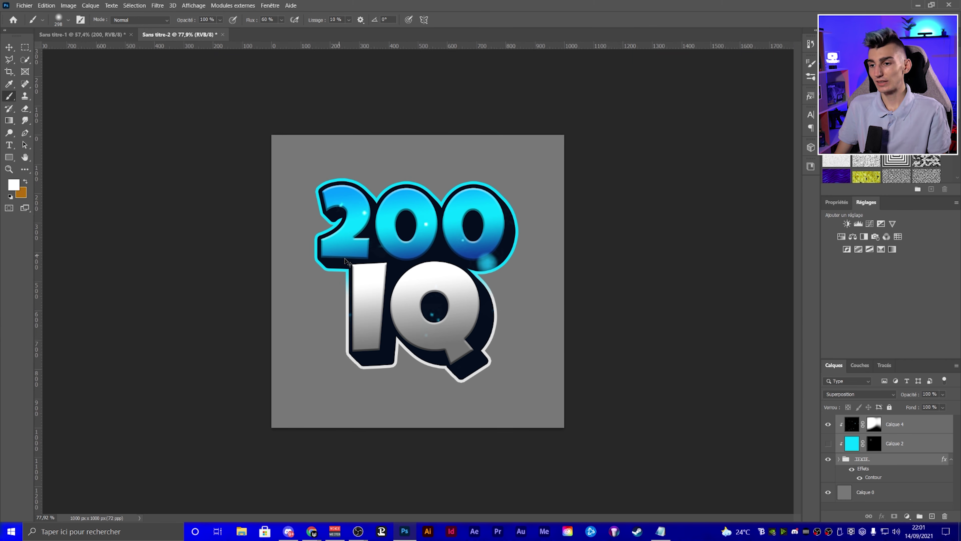
- Select Calque 4's layer mask and brush to touch it up
click(874, 424)
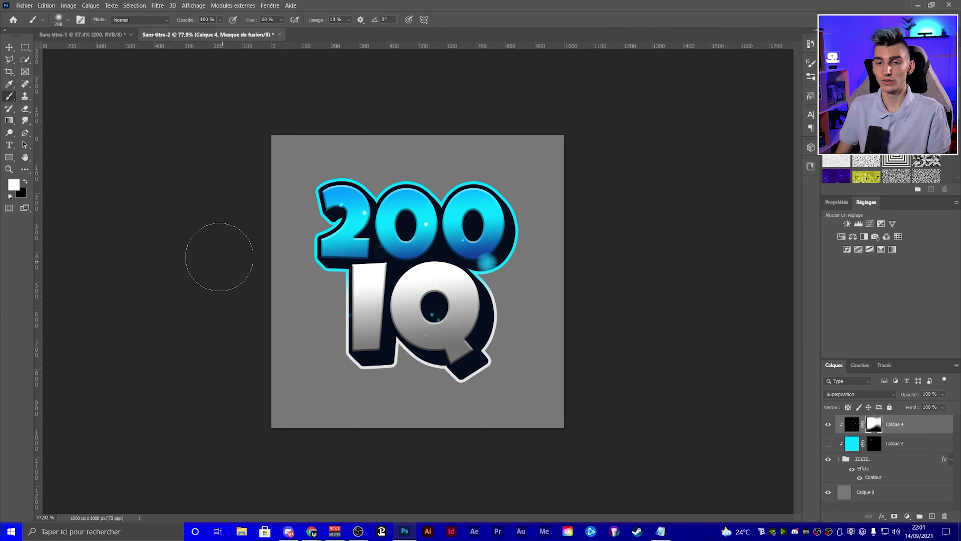
click(26, 182)
scroll(377, 273, down, 2)
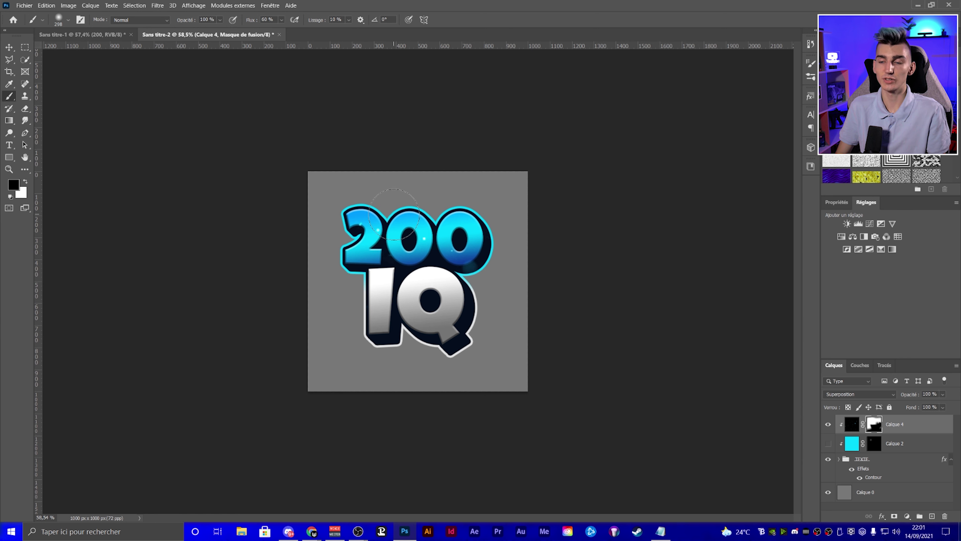
- Group Calque 4, Calque 2 and TEXTE, duplicate and merge the copy, then open Camera Raw
shift+click(912, 459)
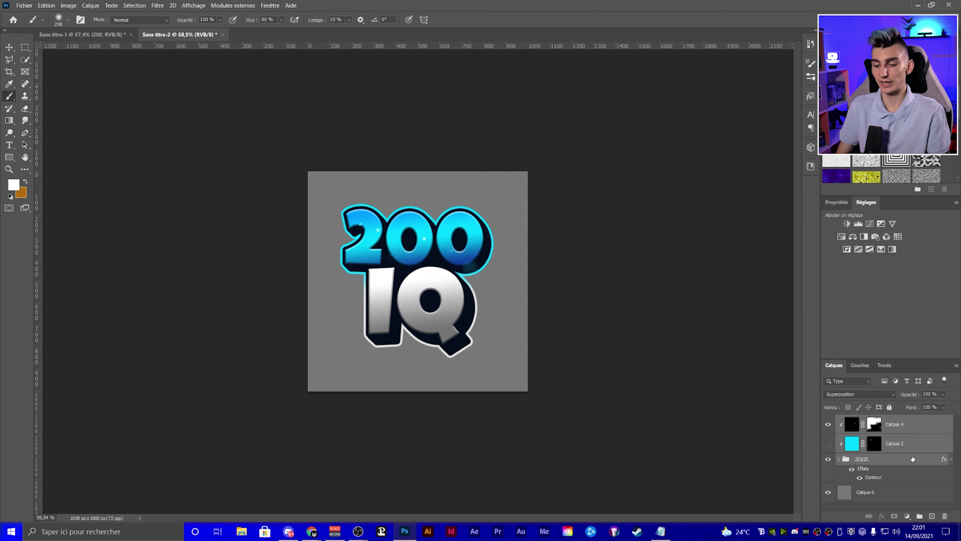
key(ctrl+g)
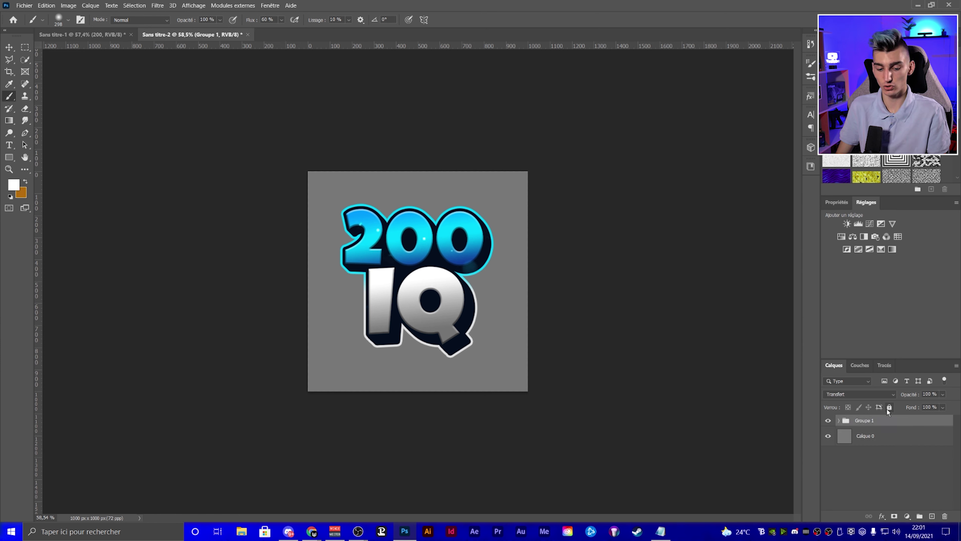
key(ctrl+j)
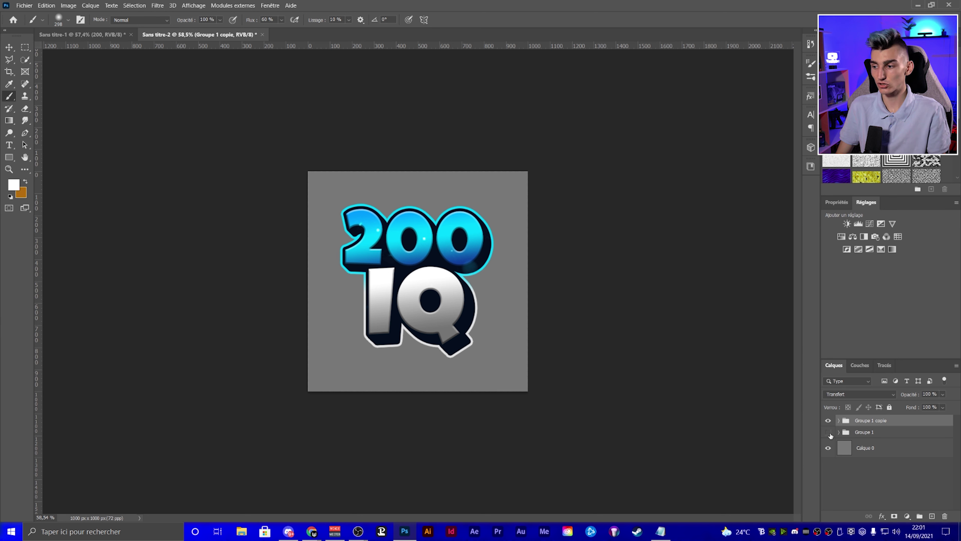
key(ctrl+e)
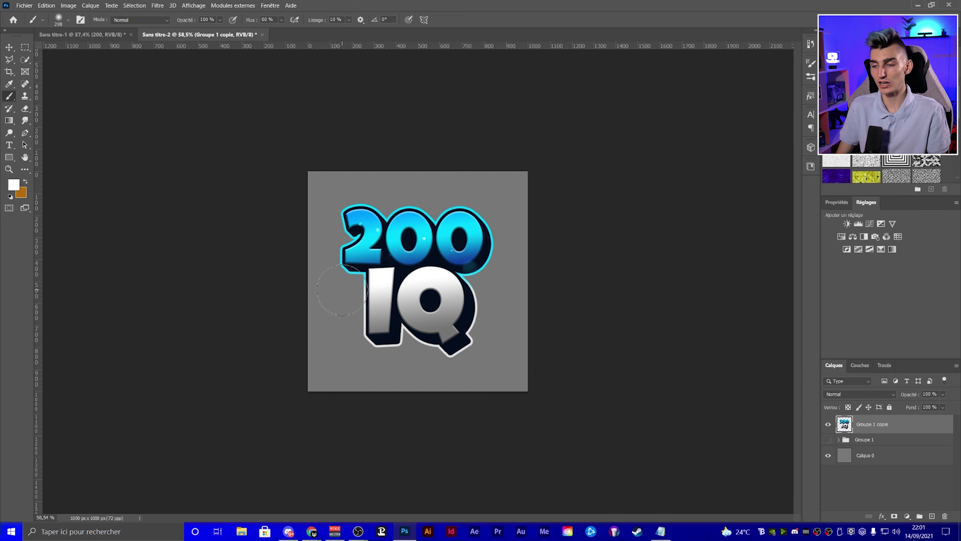
click(158, 5)
click(180, 72)
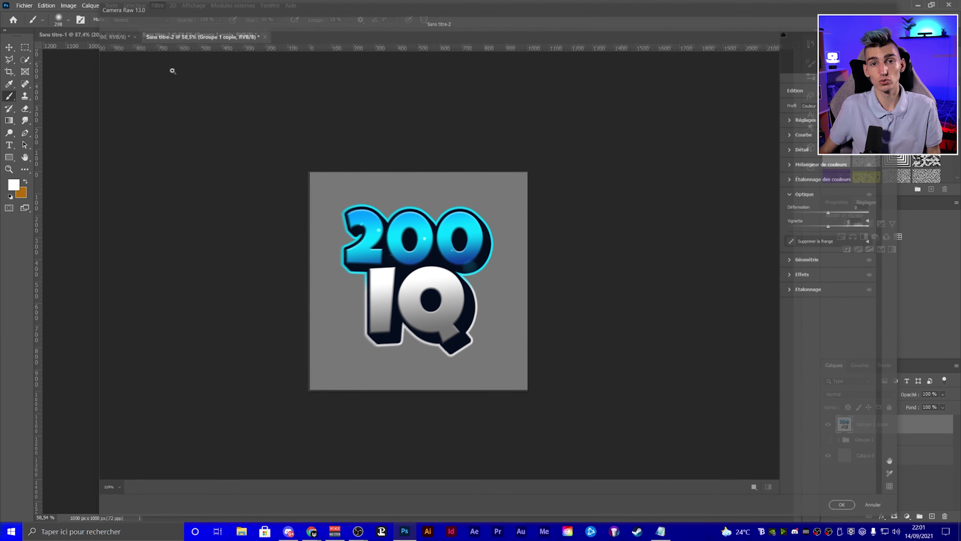
- Set the logo's Clarity to +100 in Camera Raw
key(ctrl+minus)
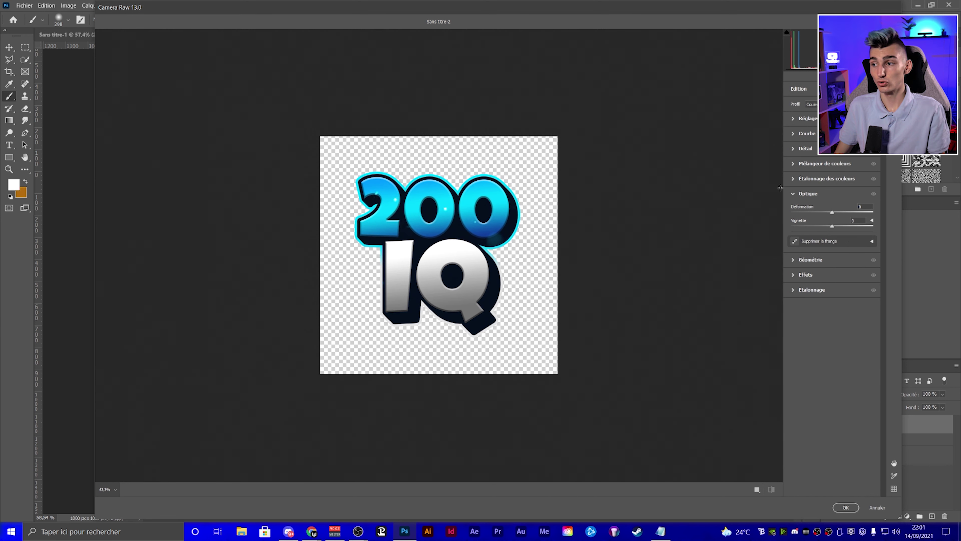
click(795, 118)
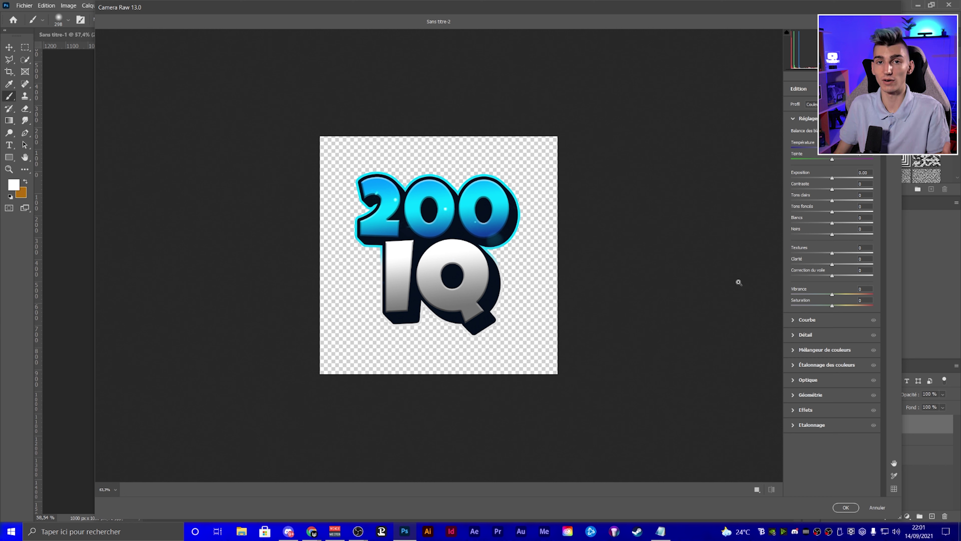
mouse_move(832, 264)
mouse_down()
mouse_move(879, 272)
mouse_move(835, 272)
mouse_up()
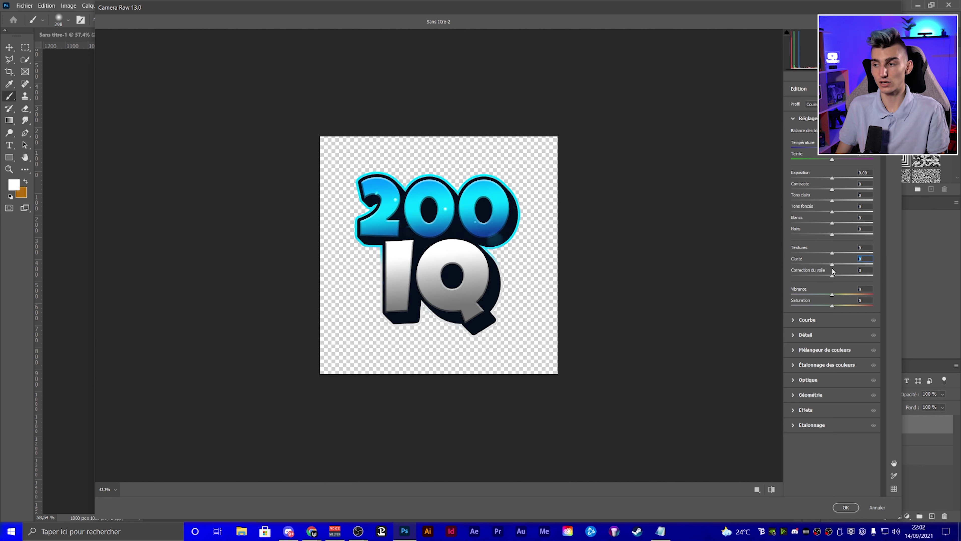
text(+100)
key(Return)
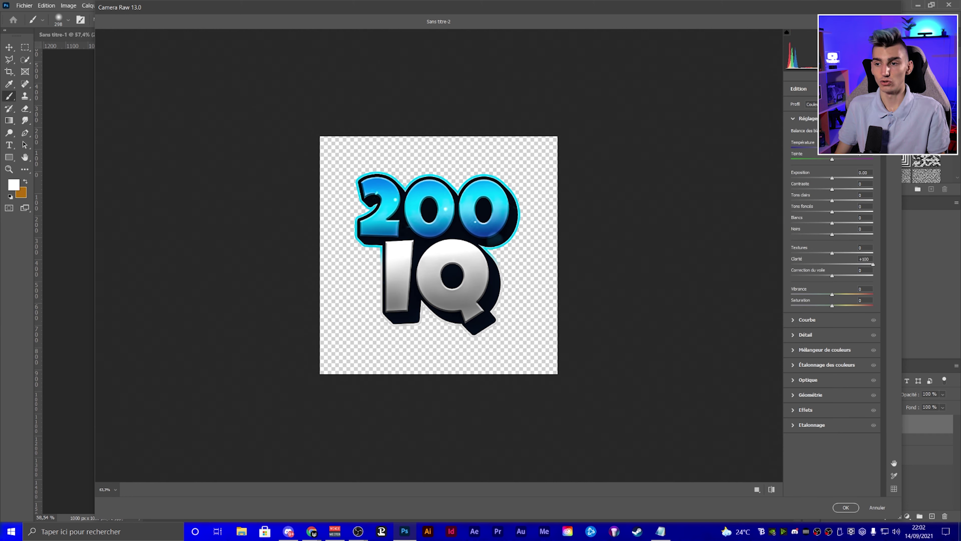
drag(616, 206, 485, 280)
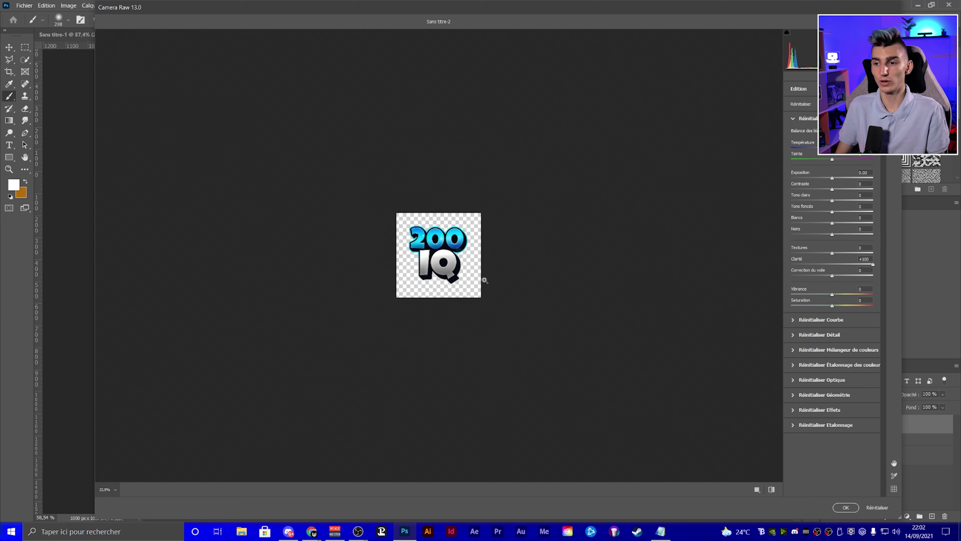
alt+click(485, 280)
key(ctrl+z)
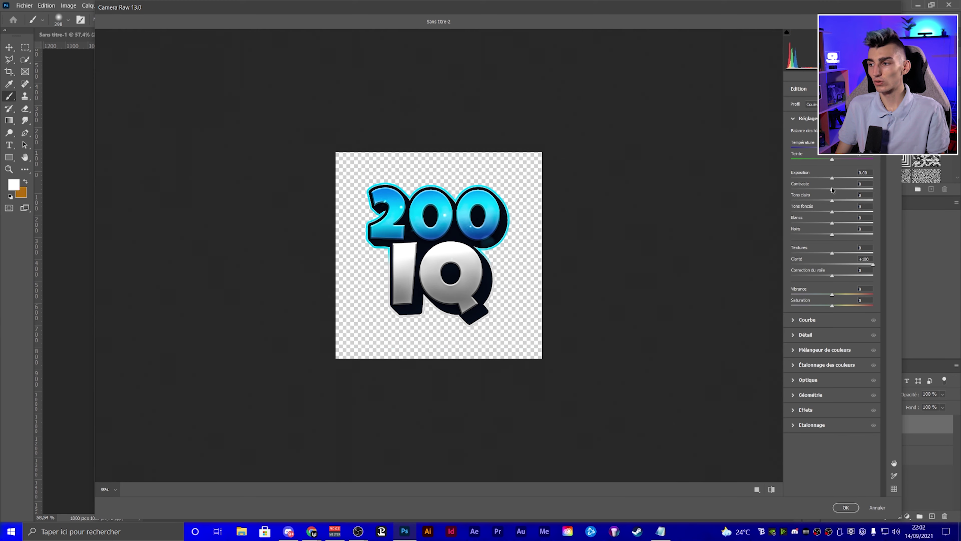
- Raise contrast, vibrance and saturation, and try a lens-distortion bulge
drag(832, 189, 841, 189)
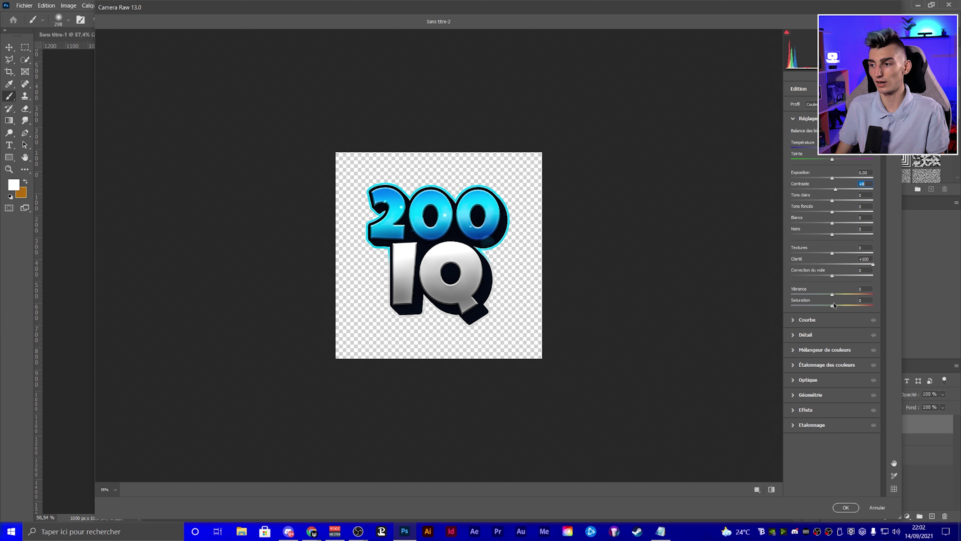
mouse_move(833, 305)
mouse_down()
mouse_move(841, 306)
mouse_move(837, 294)
mouse_up()
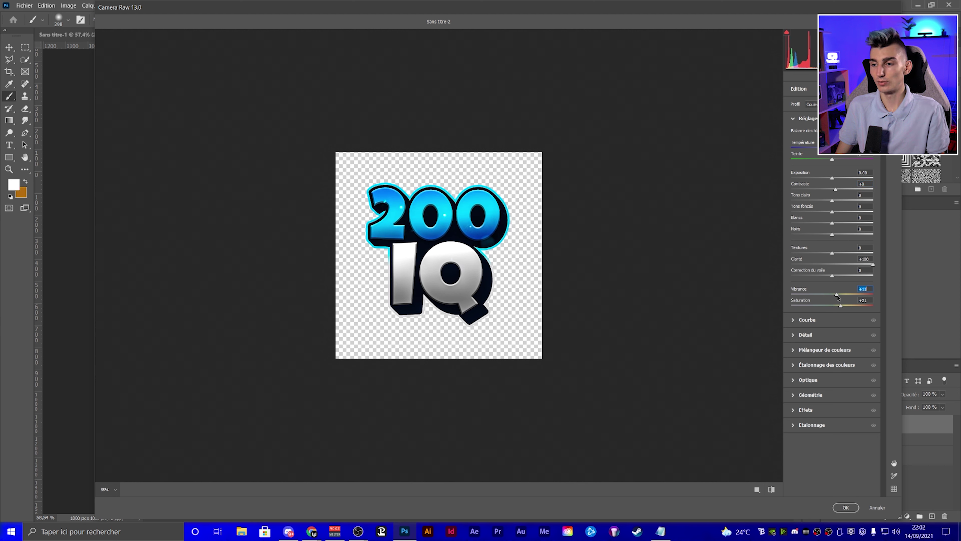
click(808, 379)
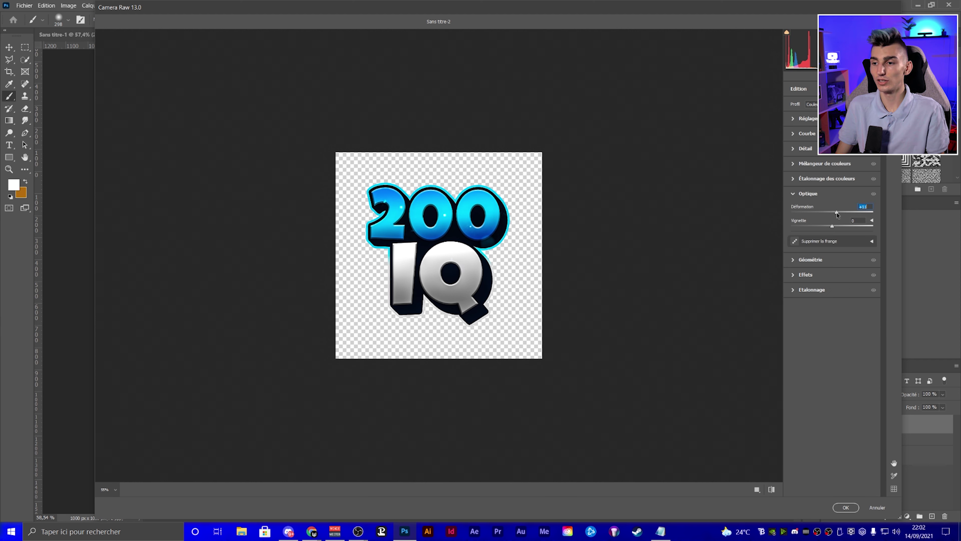
mouse_move(837, 214)
mouse_down()
mouse_move(816, 214)
mouse_move(824, 214)
mouse_up()
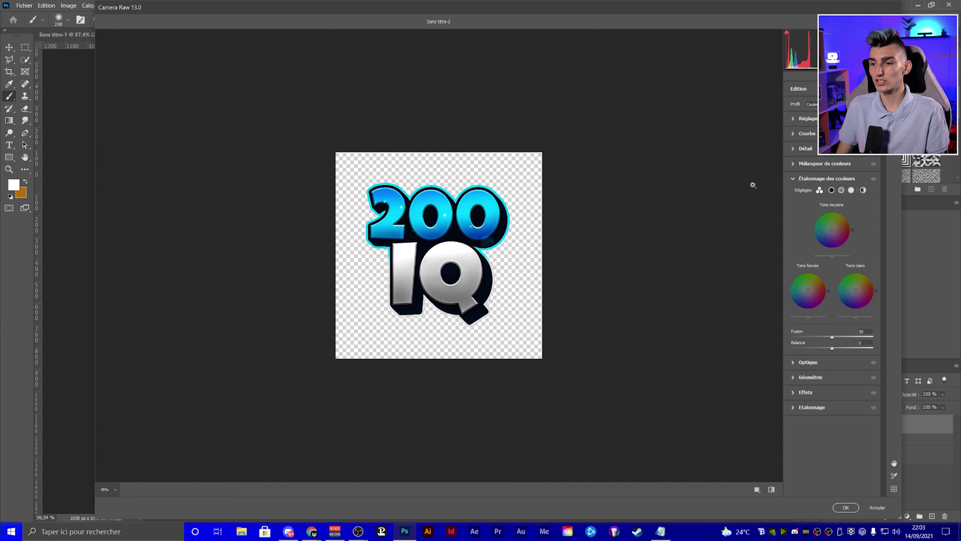
- Shift the Color Mixer hues: Blues -85 and Turquoises -87
click(814, 164)
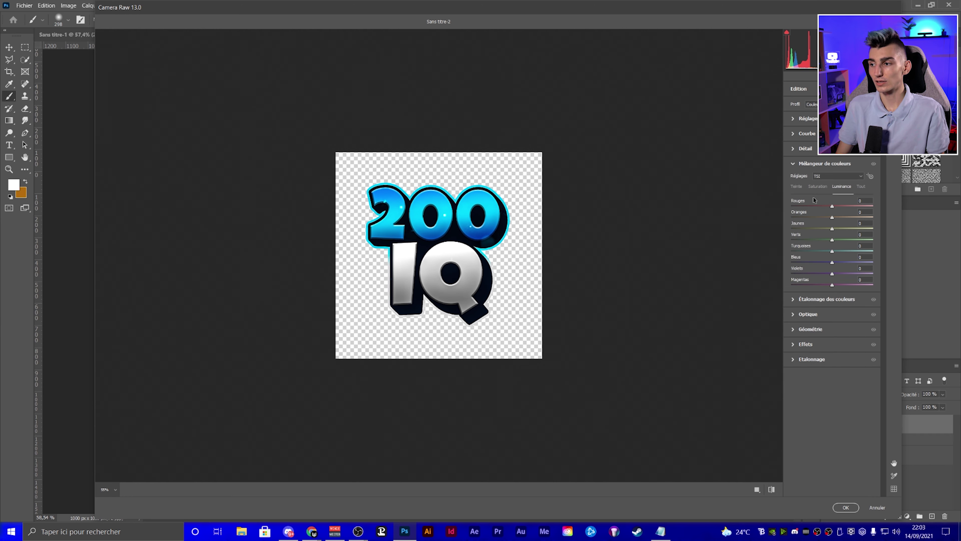
click(796, 186)
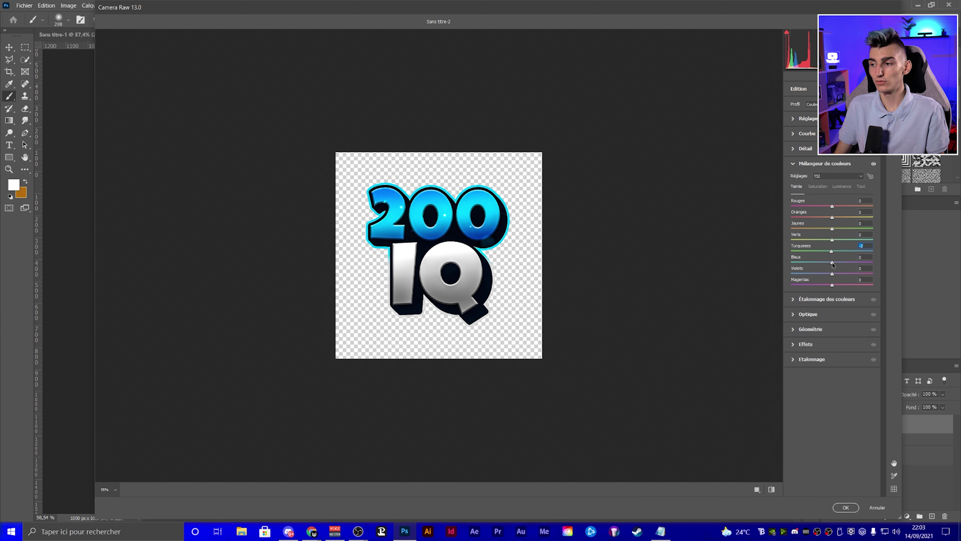
mouse_move(831, 264)
mouse_down()
mouse_move(859, 262)
mouse_move(805, 266)
mouse_up()
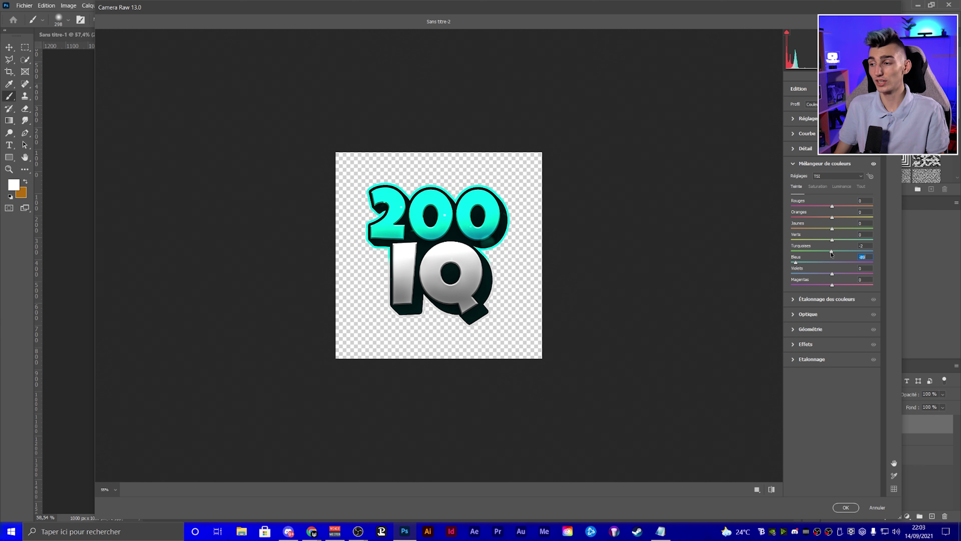
drag(831, 253, 797, 258)
- Review the mixer's Saturation, Luminance and All tabs, then apply Camera Raw
scroll(468, 246, up, 2)
scroll(468, 246, up, 1)
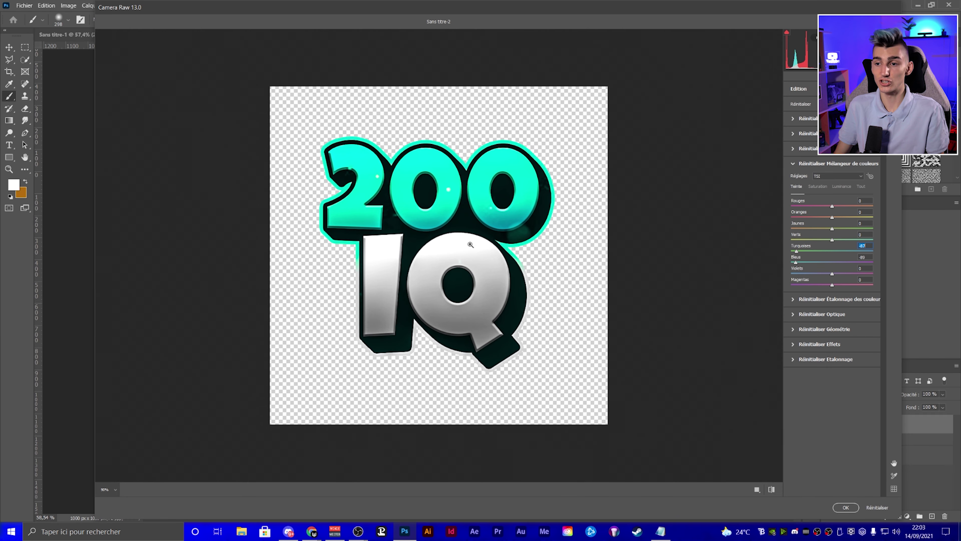
scroll(468, 242, down, 2)
scroll(467, 241, down, 1)
scroll(467, 242, up, 2)
click(818, 186)
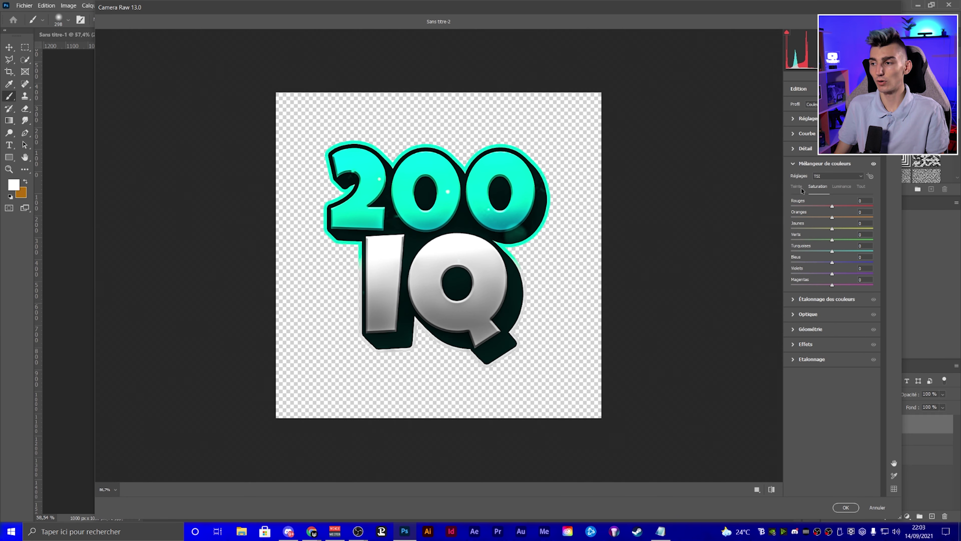
click(842, 187)
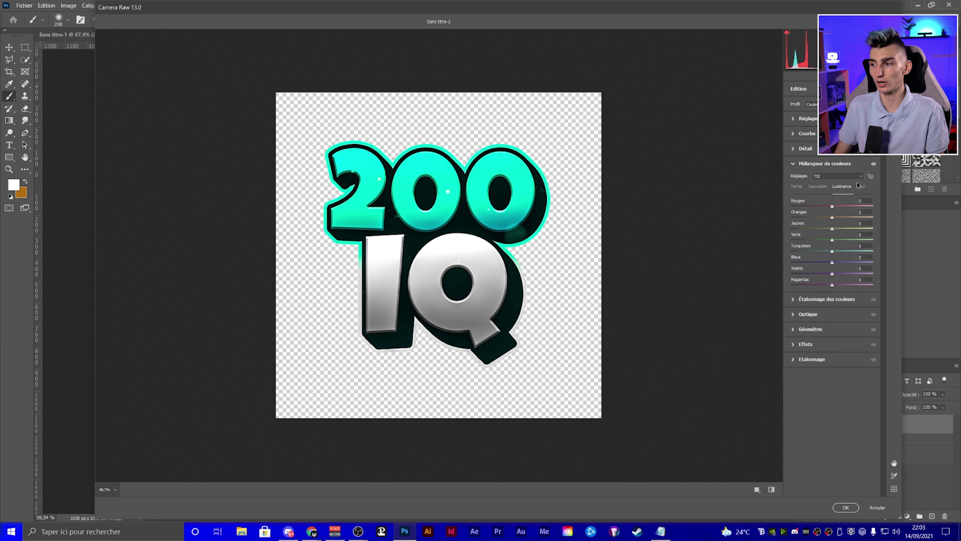
click(861, 186)
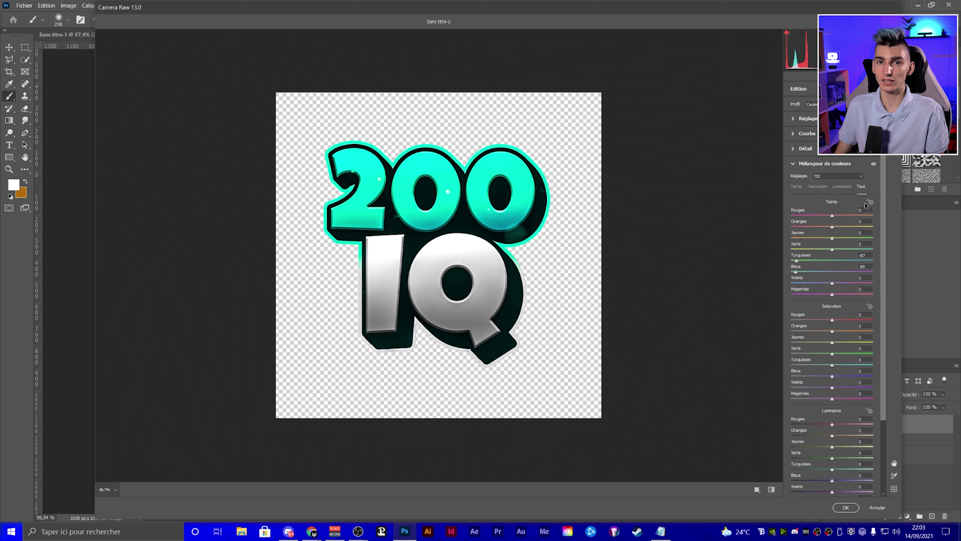
key(Return)
- Scale the merged logo up from its centre to fill most of the canvas
scroll(542, 337, down, 2)
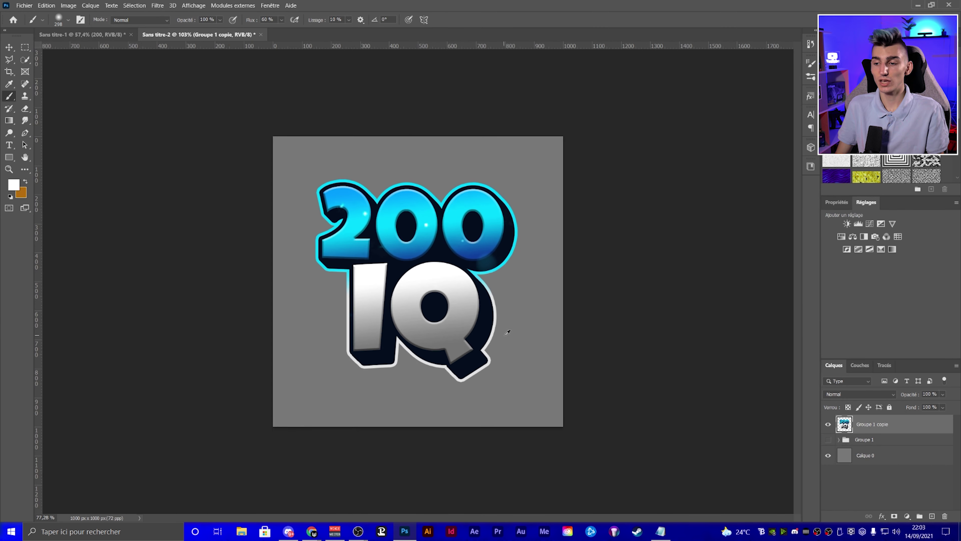
scroll(542, 337, down, 1)
key(ctrl+t)
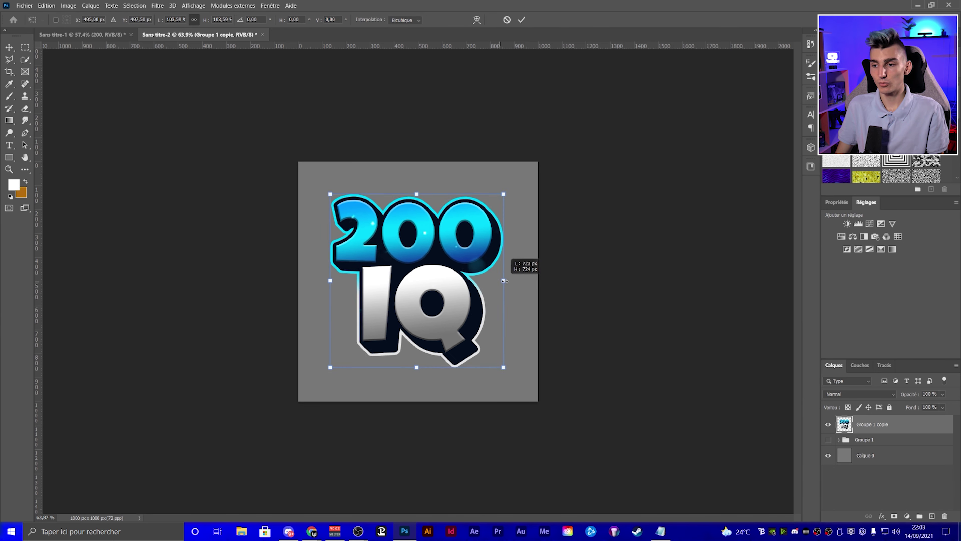
mouse_move(499, 280)
mouse_down()
mouse_move(529, 281)
mouse_move(510, 284)
mouse_up()
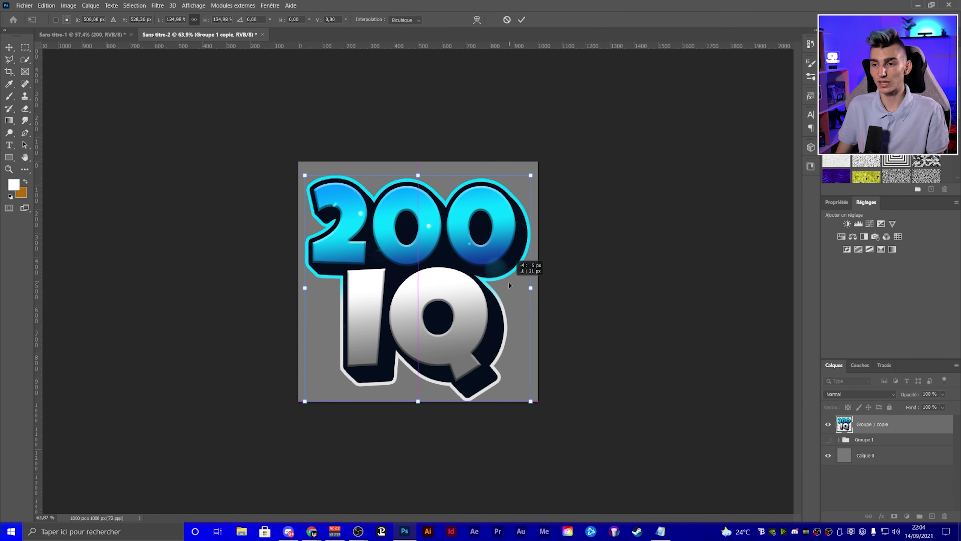
click(518, 19)
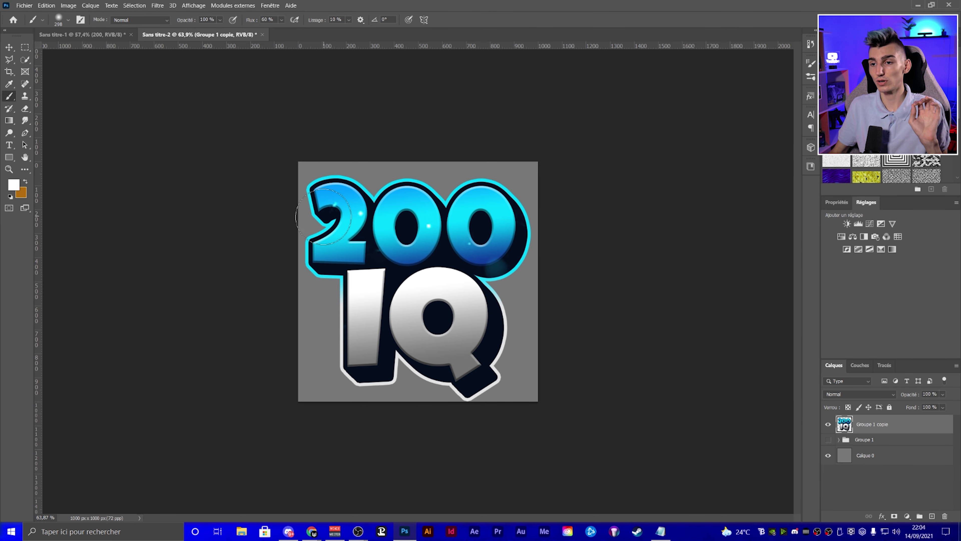
- Hide the grey Calque 0 background so the logo sits on transparency
scroll(307, 169, up, 3)
key(bracketright)
key(bracketright)
key(bracketright)
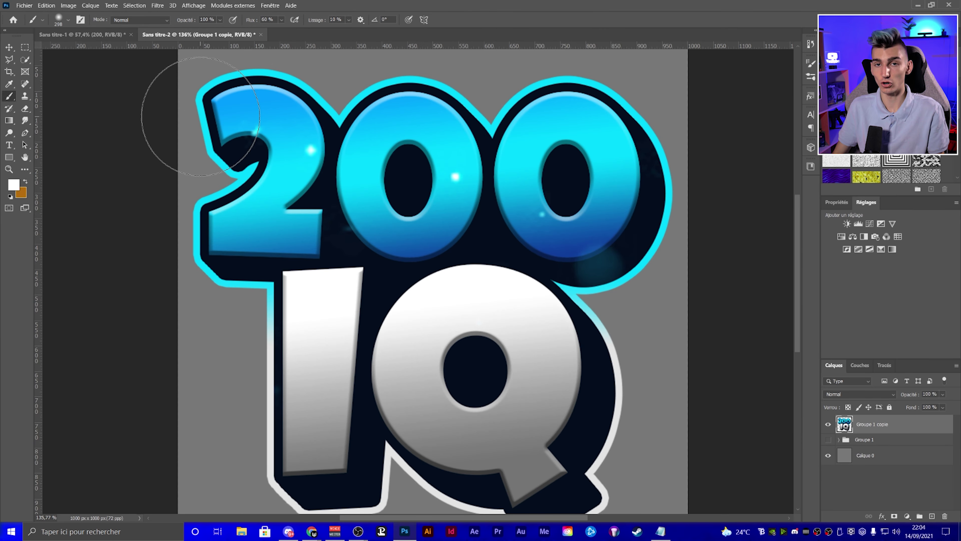
scroll(204, 107, down, 5)
key(ctrl+shift+alt+n)
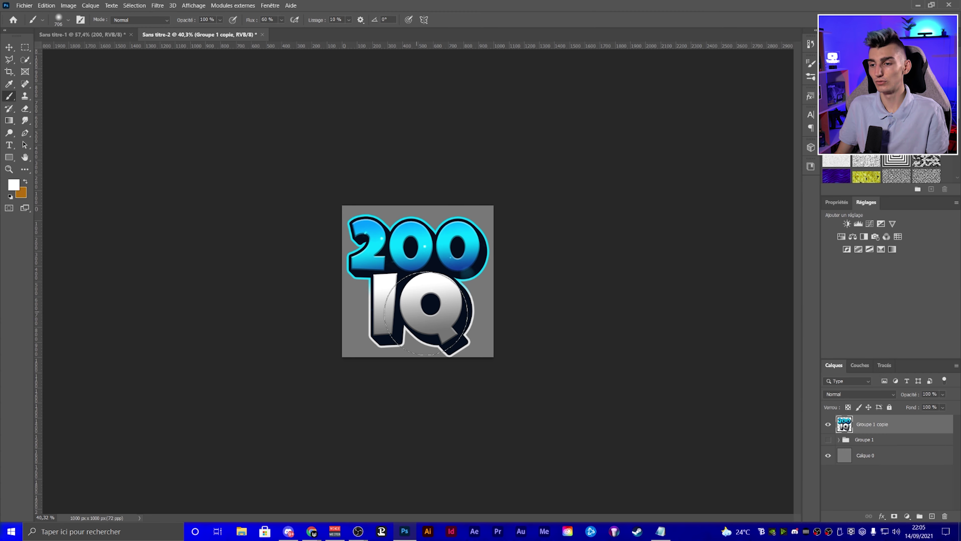
click(829, 455)
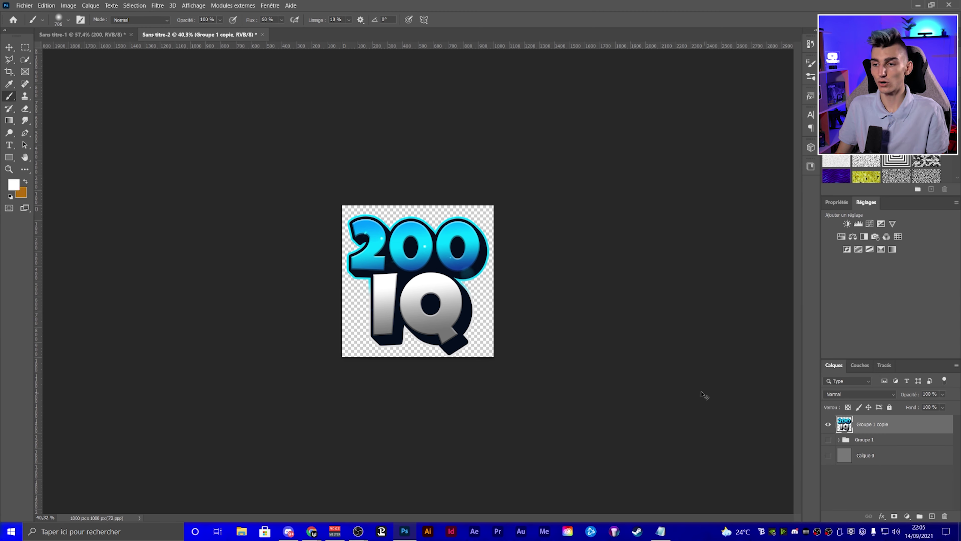